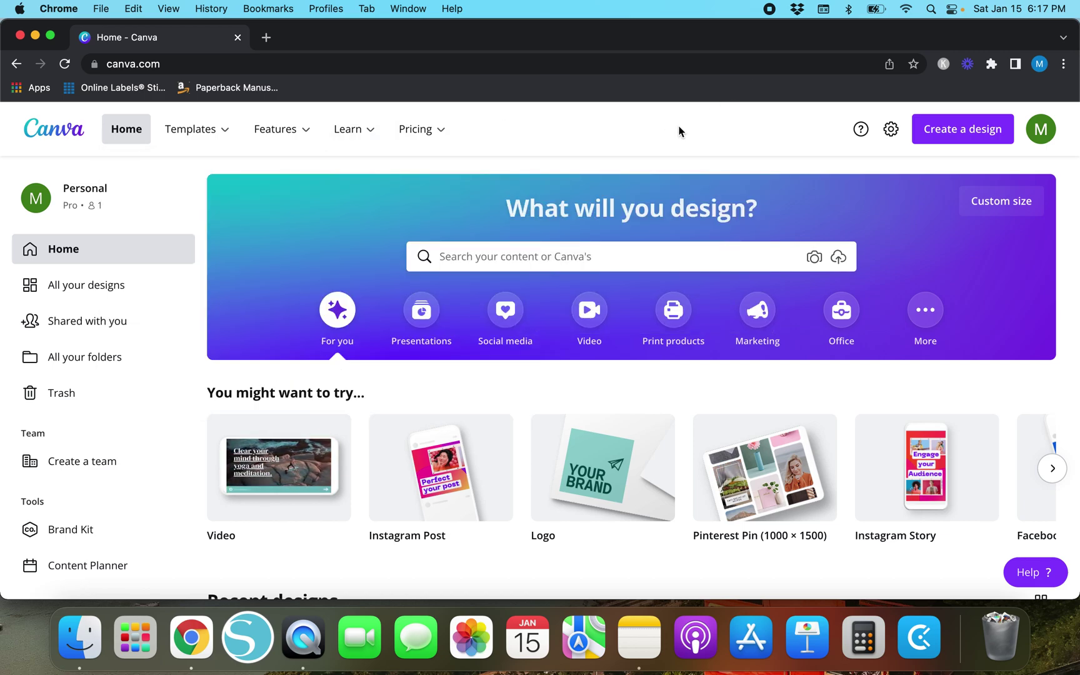
- Create a blank custom-size design in inches, 8.5 wide by 11 high
click(977, 138)
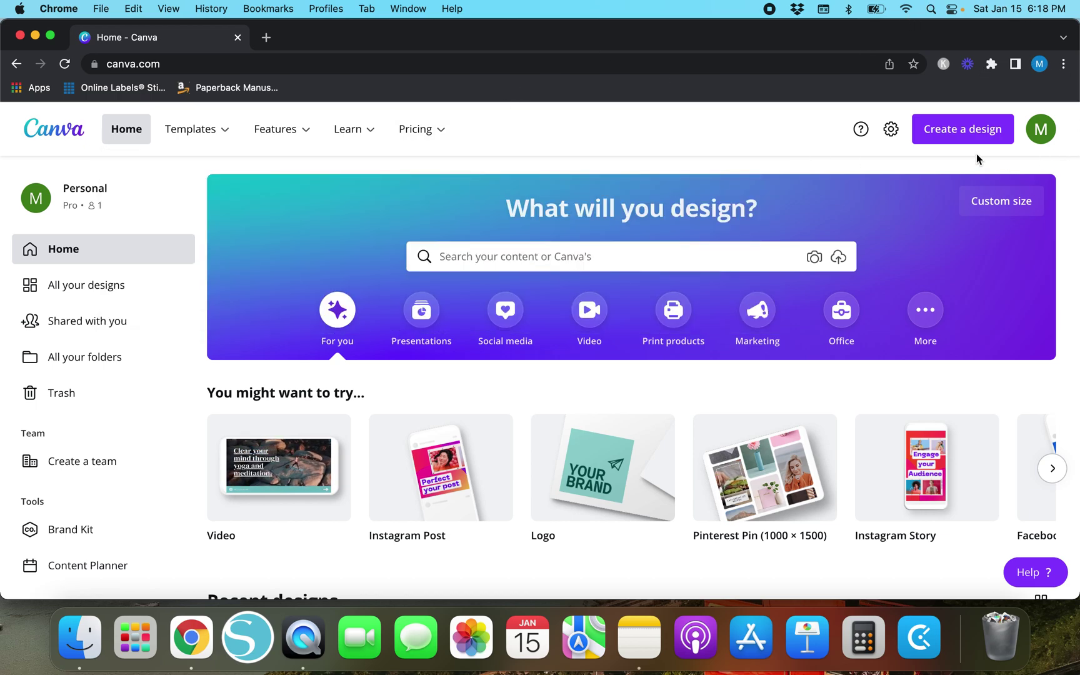
click(963, 137)
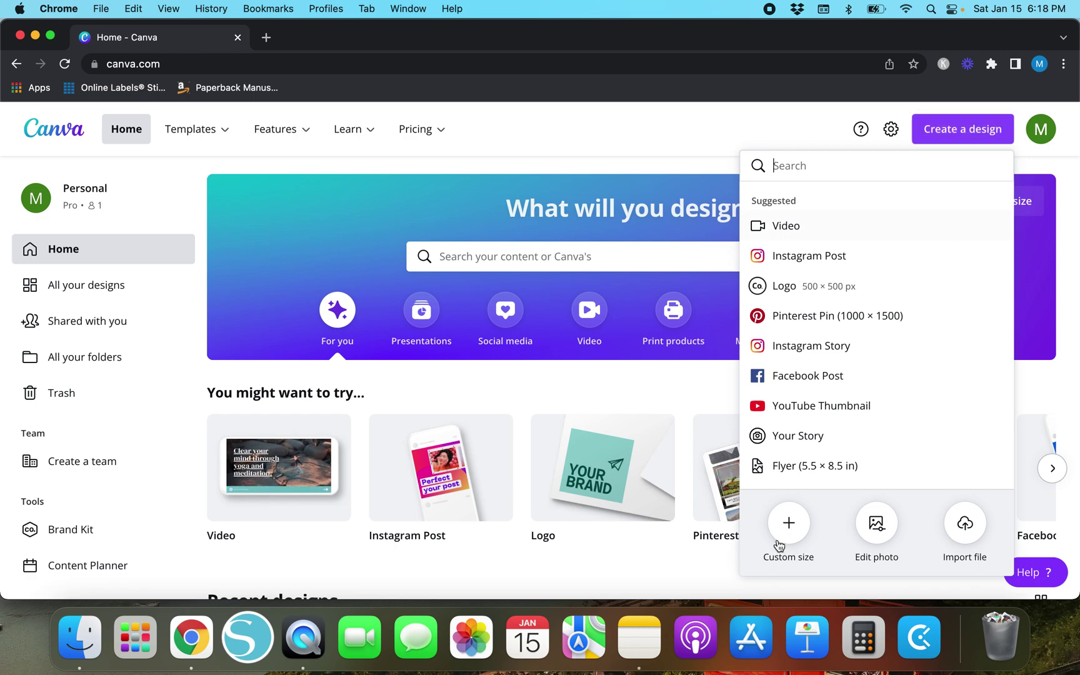
click(791, 530)
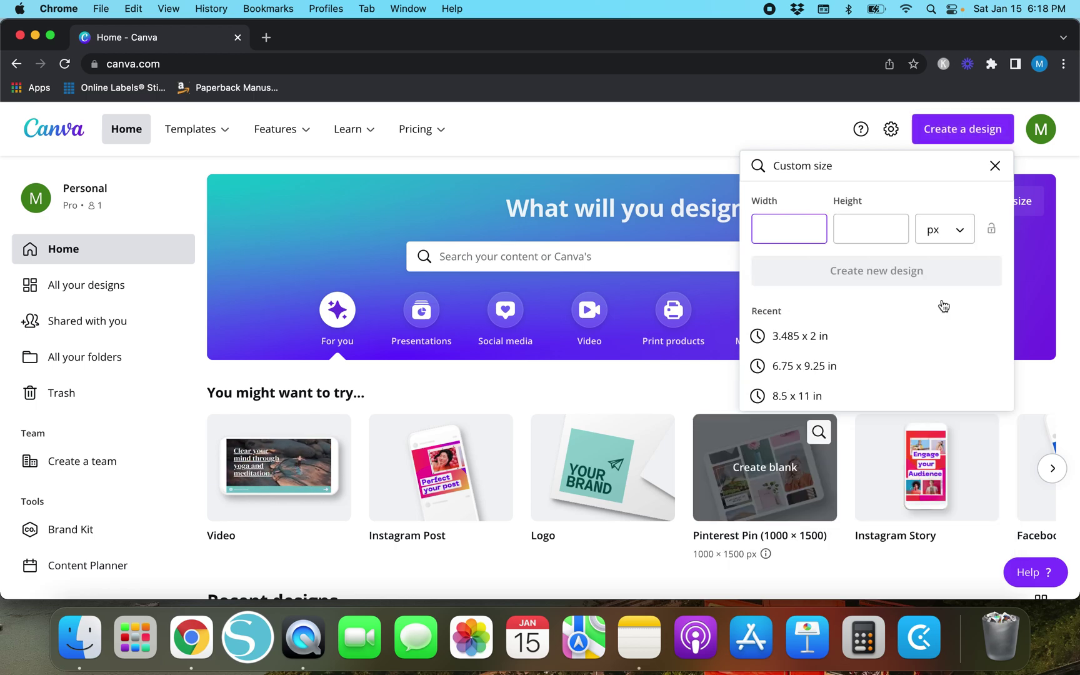
click(954, 224)
click(954, 225)
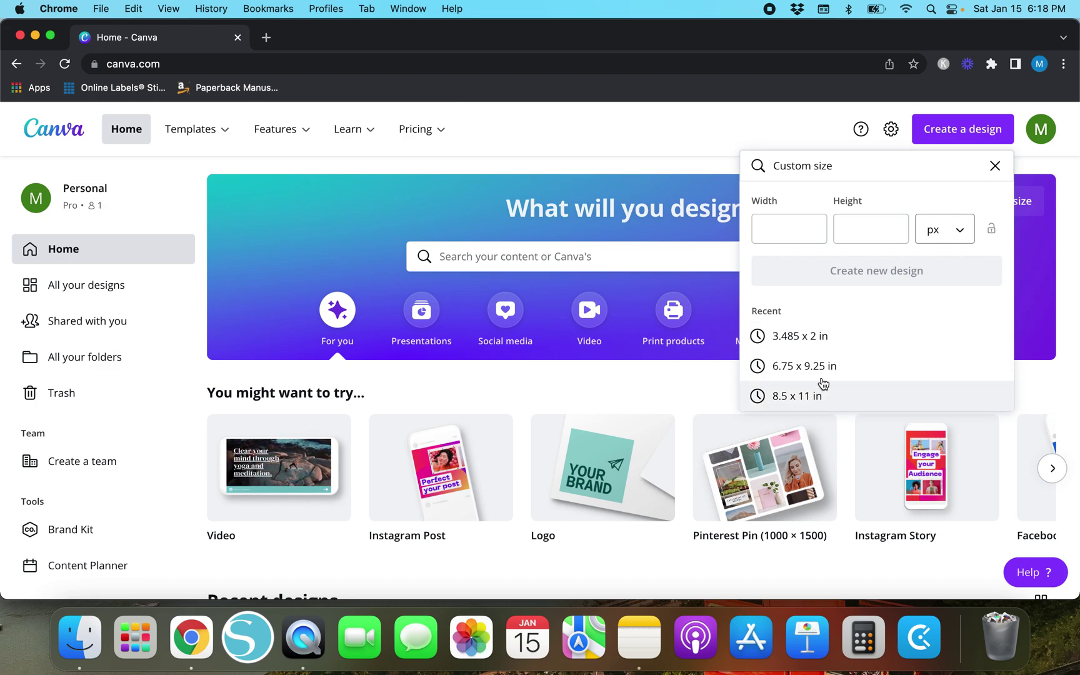
click(942, 238)
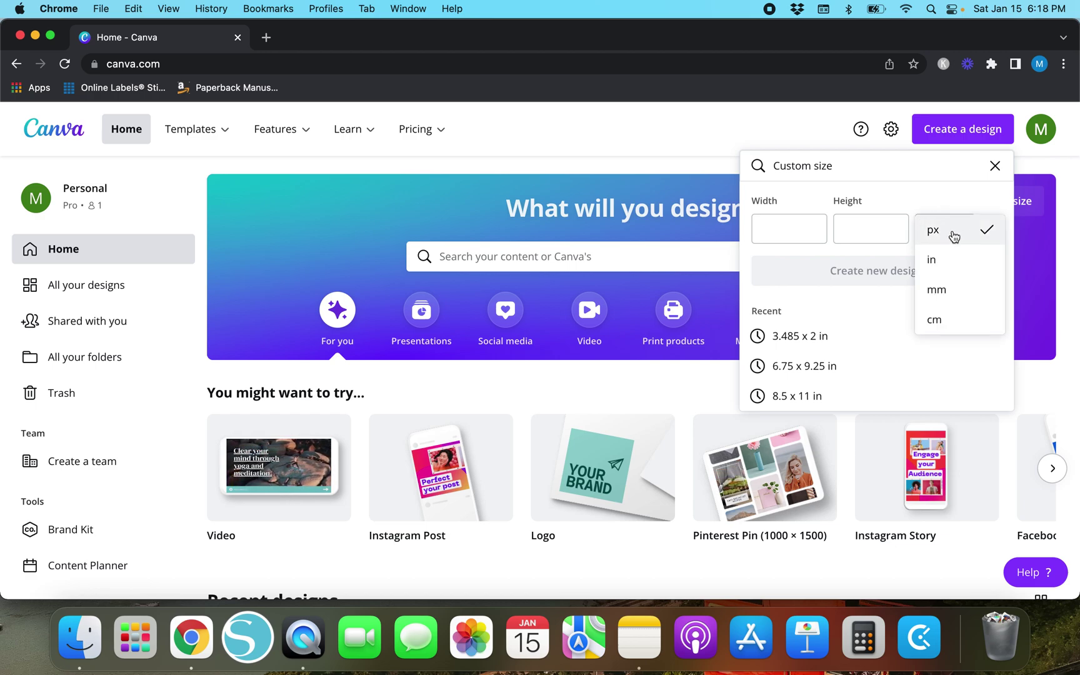
click(952, 275)
click(777, 225)
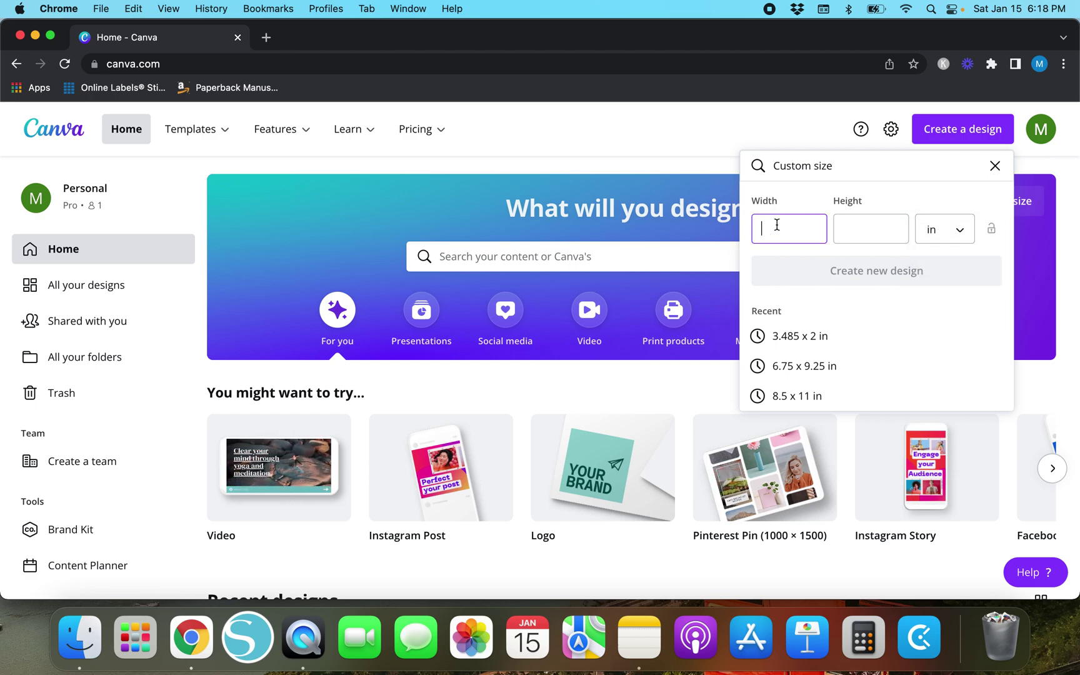
text(8.5)
key(Tab)
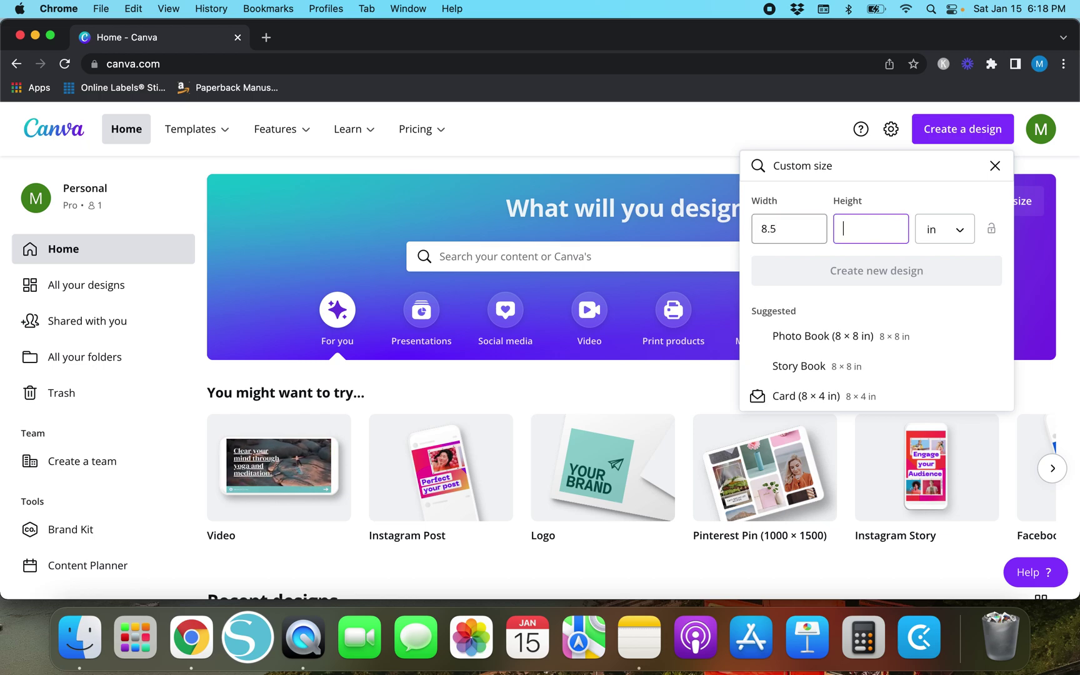
text(11)
click(847, 275)
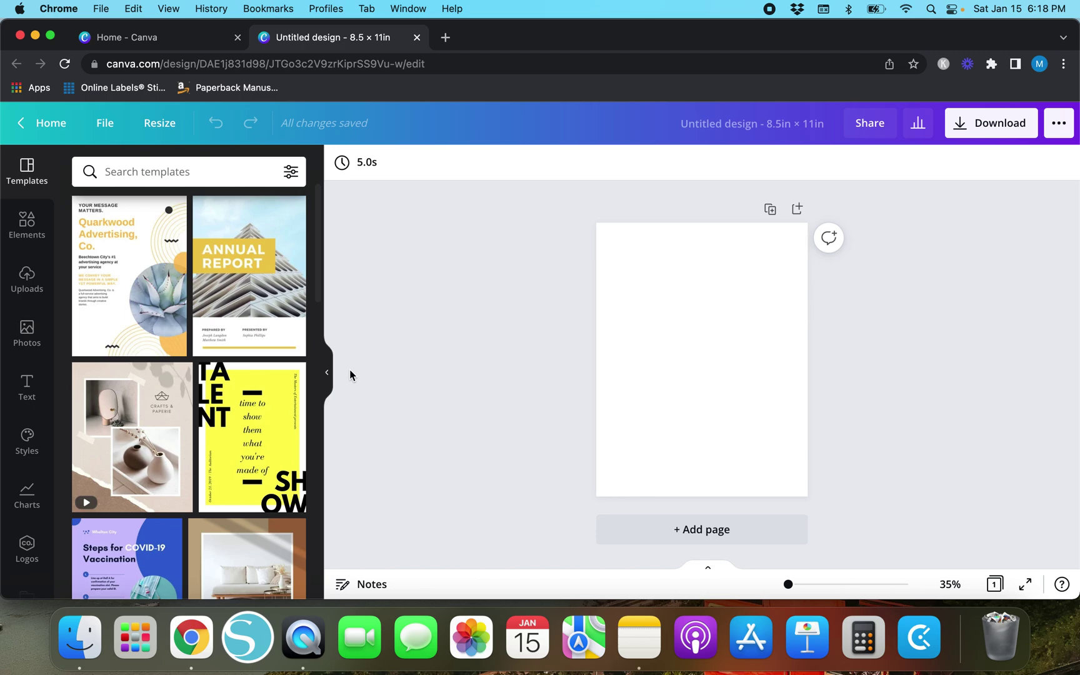
- Search the templates for "calendar" and browse the results for a usable grid layout
click(126, 165)
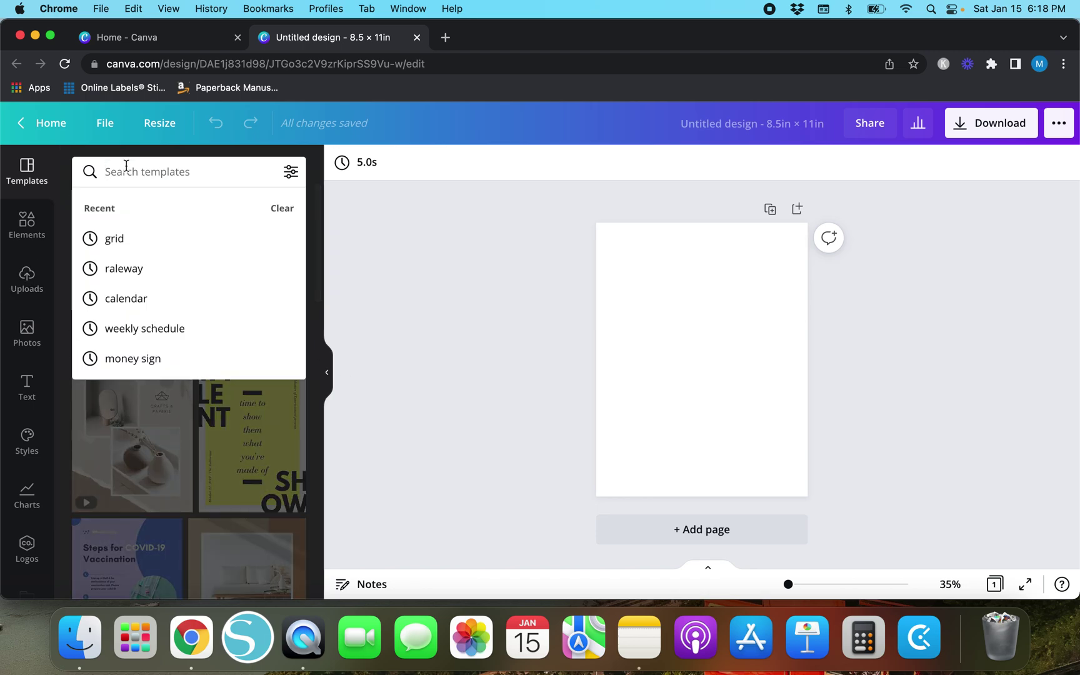
text(calendar)
key(Return)
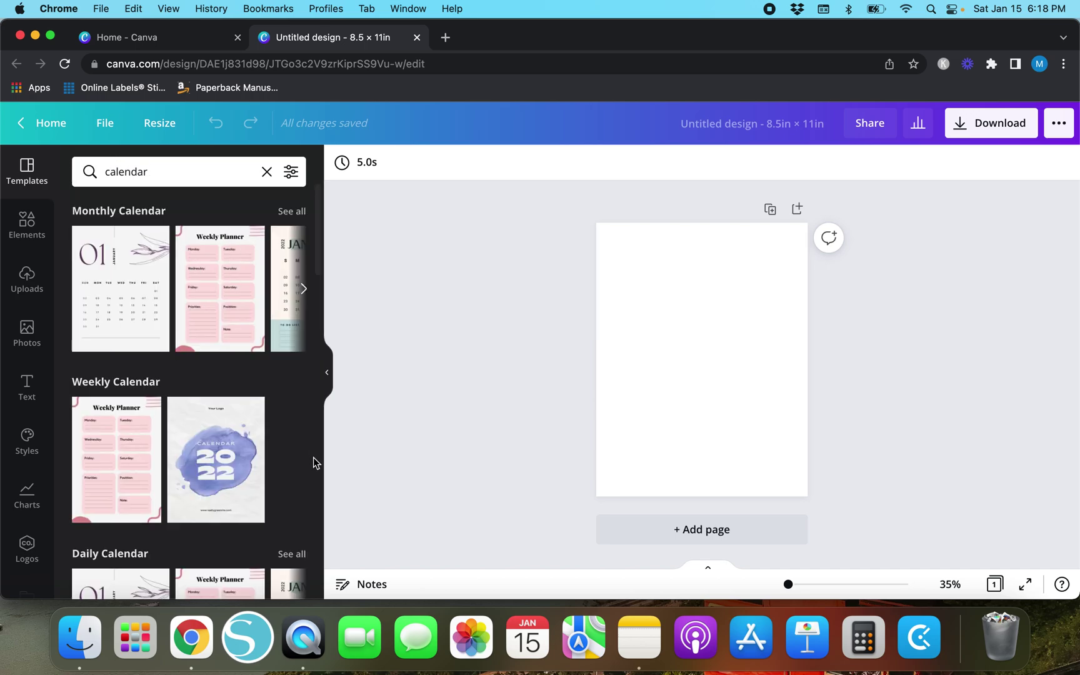
scroll(292, 453, down, 10)
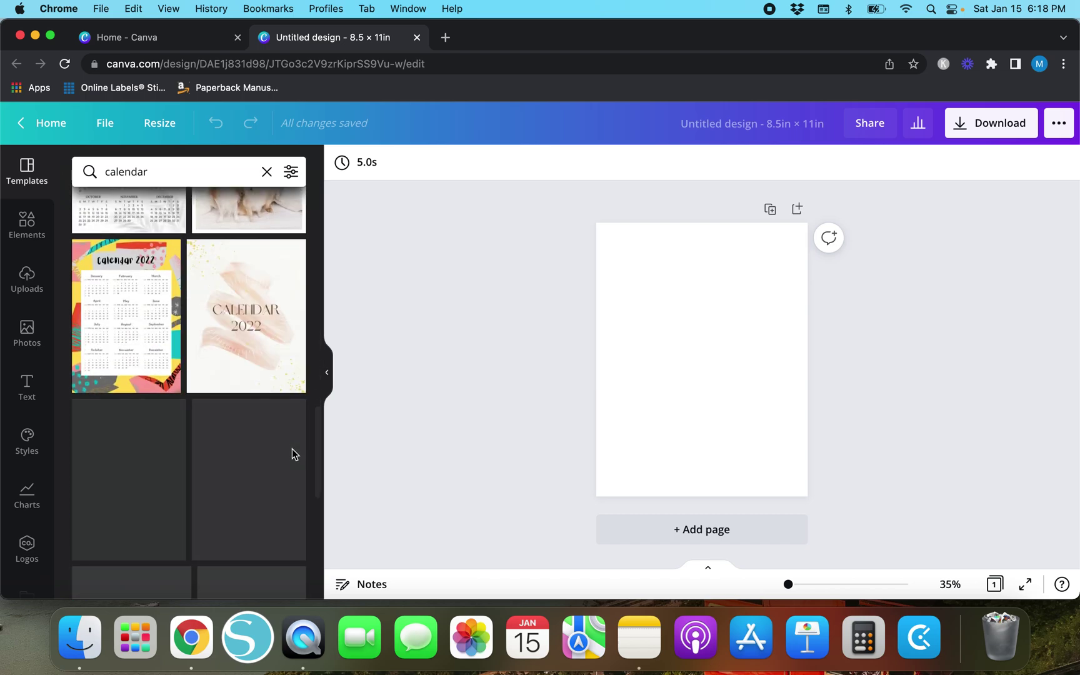
scroll(279, 361, down, 5)
scroll(279, 360, down, 1)
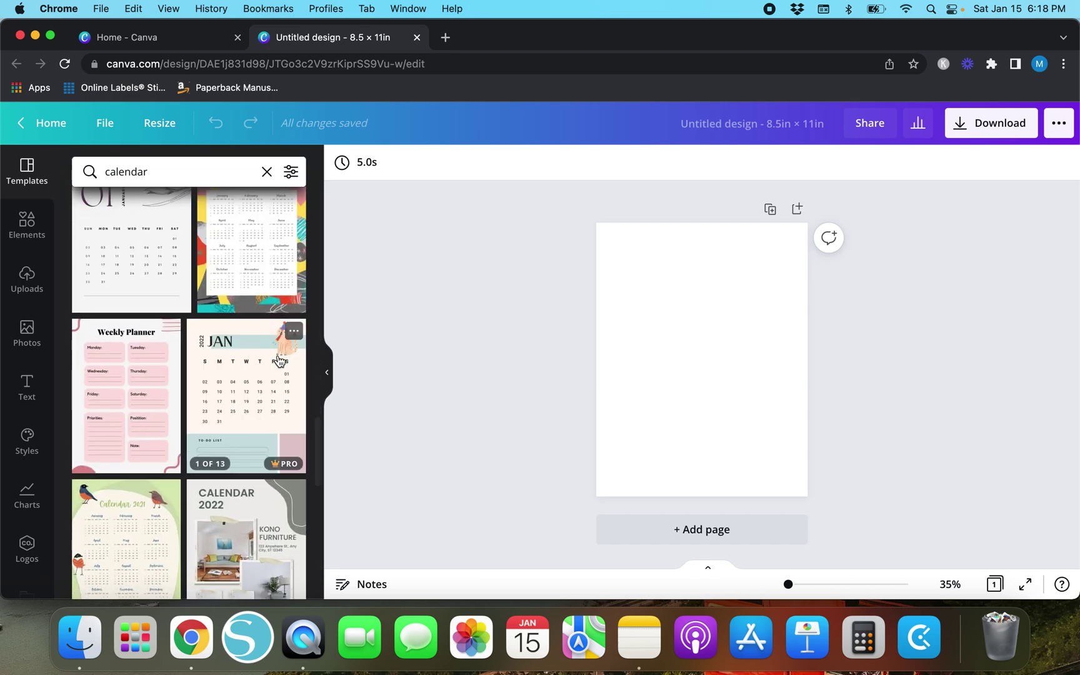
scroll(279, 360, down, 4)
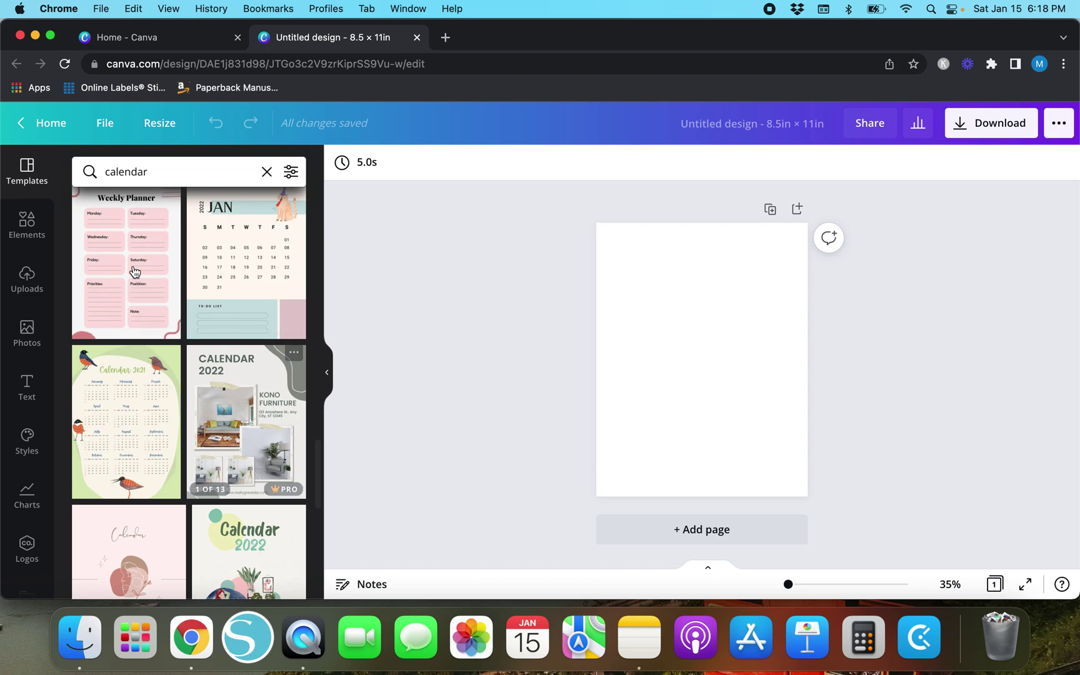
scroll(133, 270, down, 6)
scroll(133, 271, down, 3)
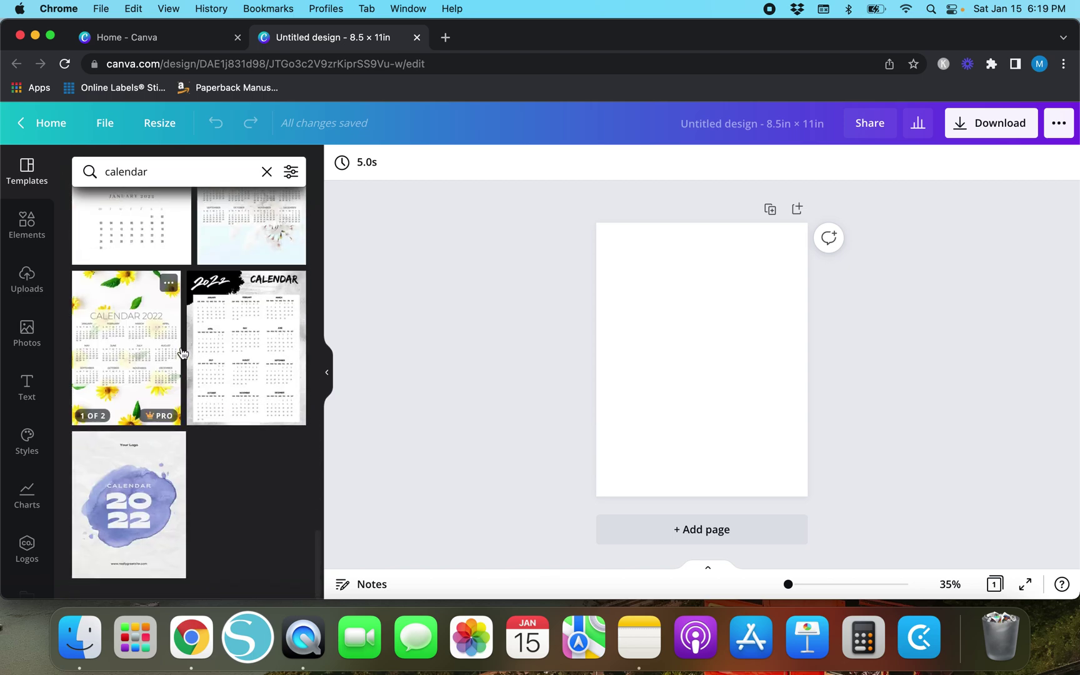
- Search the templates for "grid" instead and look through the results
scroll(181, 354, up, 20)
click(265, 172)
text(grid)
key(Return)
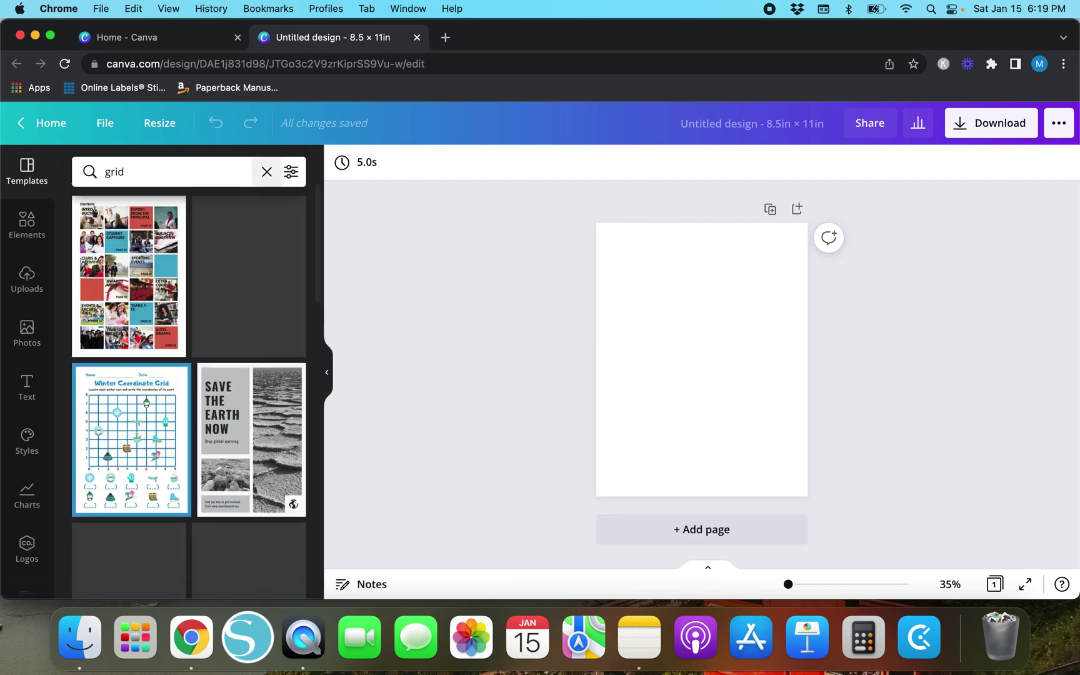
scroll(263, 369, down, 5)
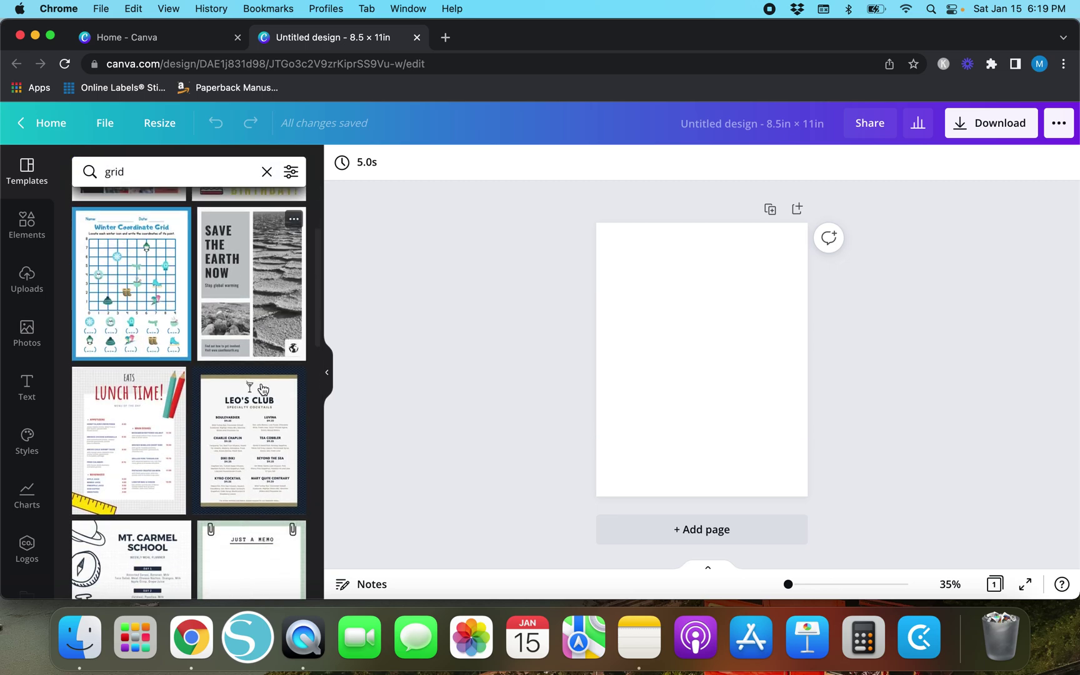
scroll(262, 361, down, 5)
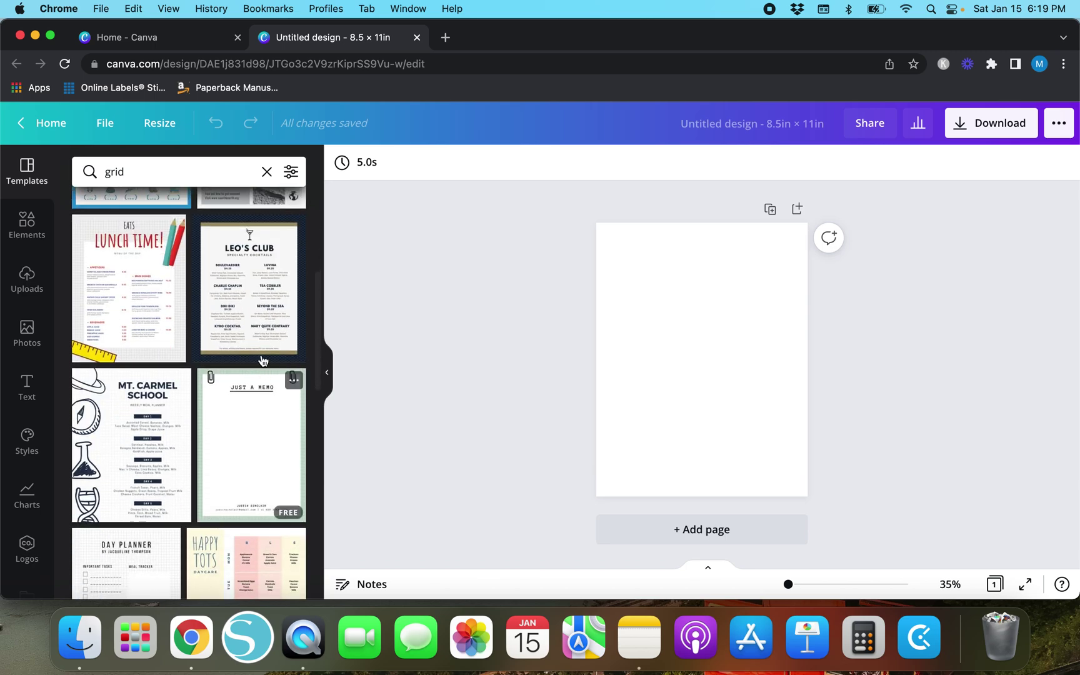
- Search the templates for "table" and apply the Debt Snowball Worksheet template to the blank page
click(266, 172)
text(table)
key(Return)
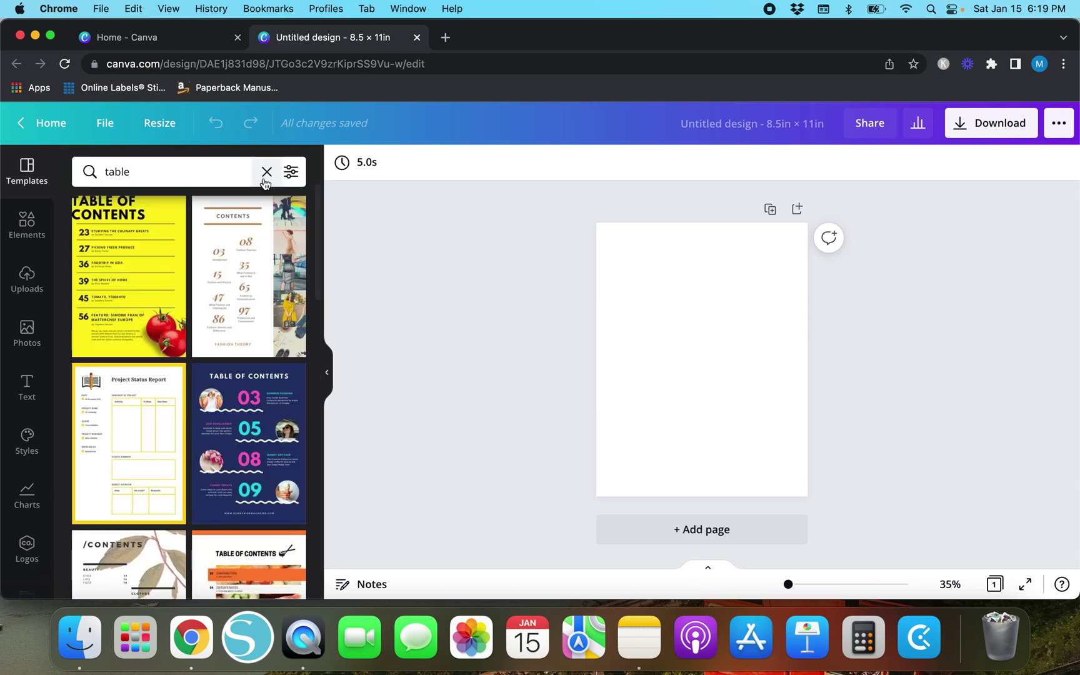
scroll(253, 400, down, 3)
scroll(253, 399, down, 5)
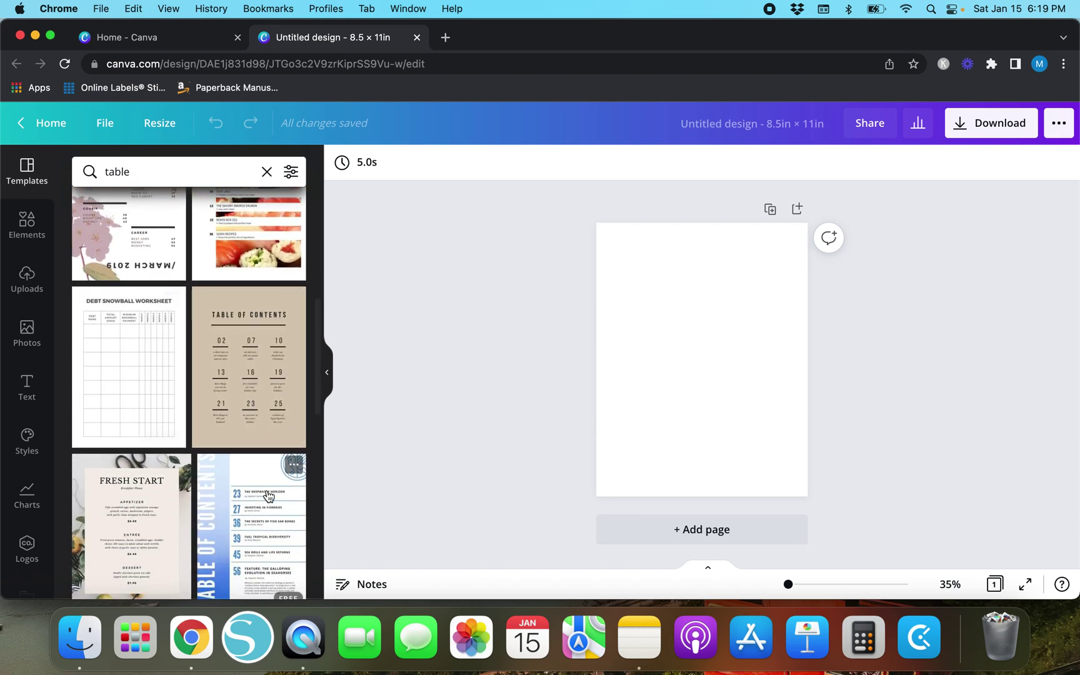
scroll(141, 352, down, 2)
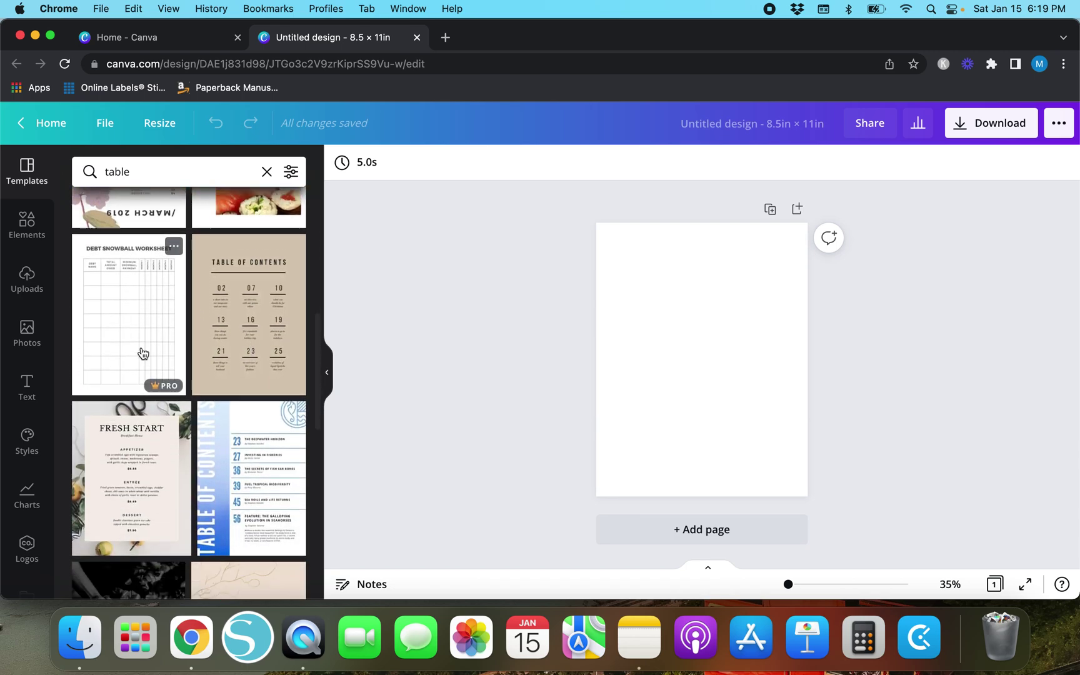
click(117, 287)
click(754, 362)
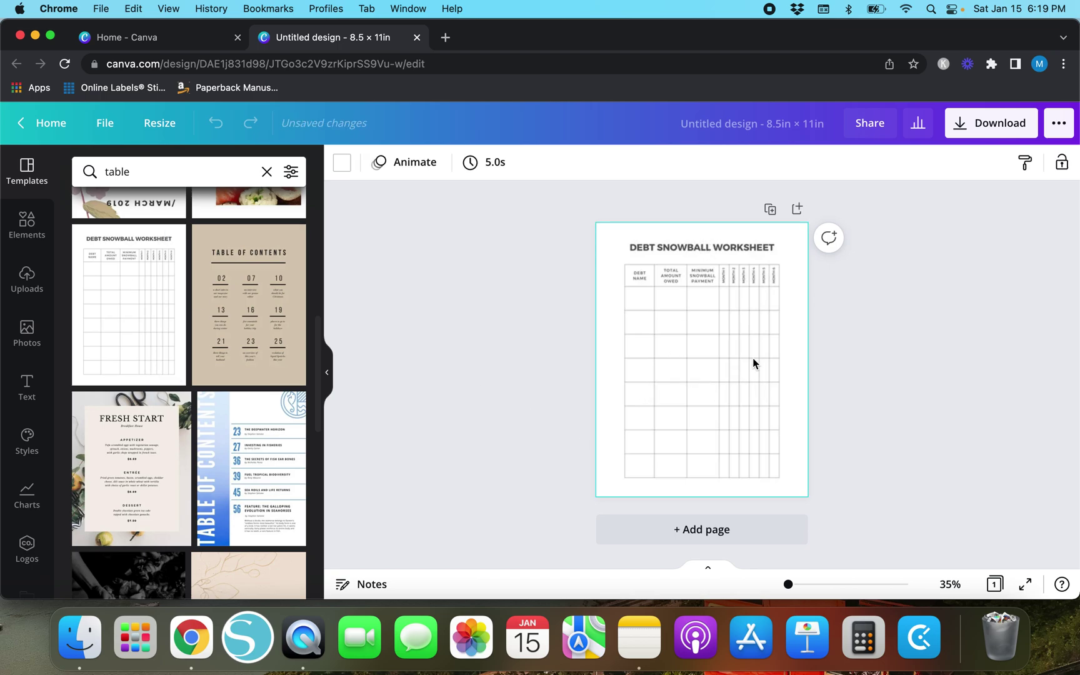
click(467, 317)
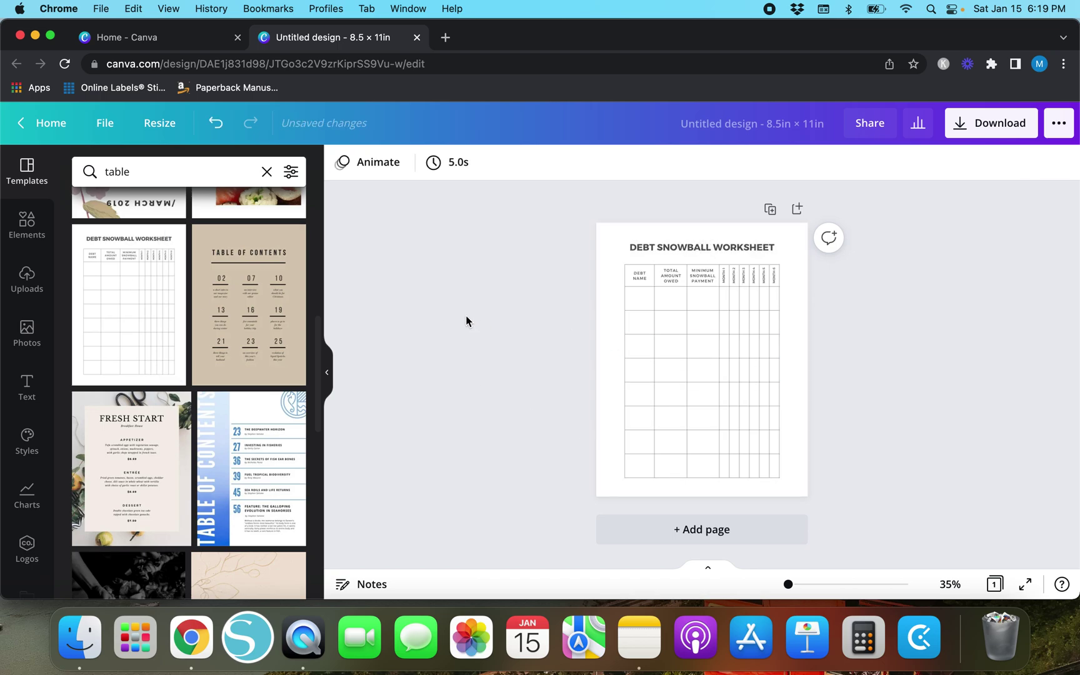
- Collapse the template panel and enlarge the page to 100% to examine the worksheet's title and table headings
click(328, 375)
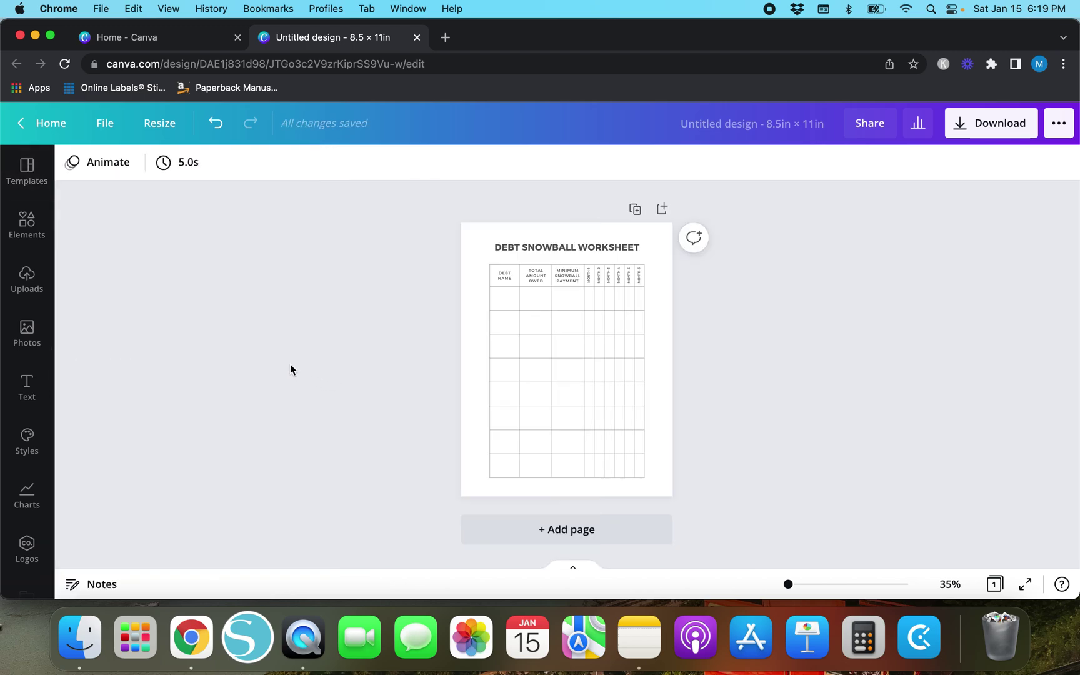
key(super+equal)
key(super+equal)
key(super+equal)
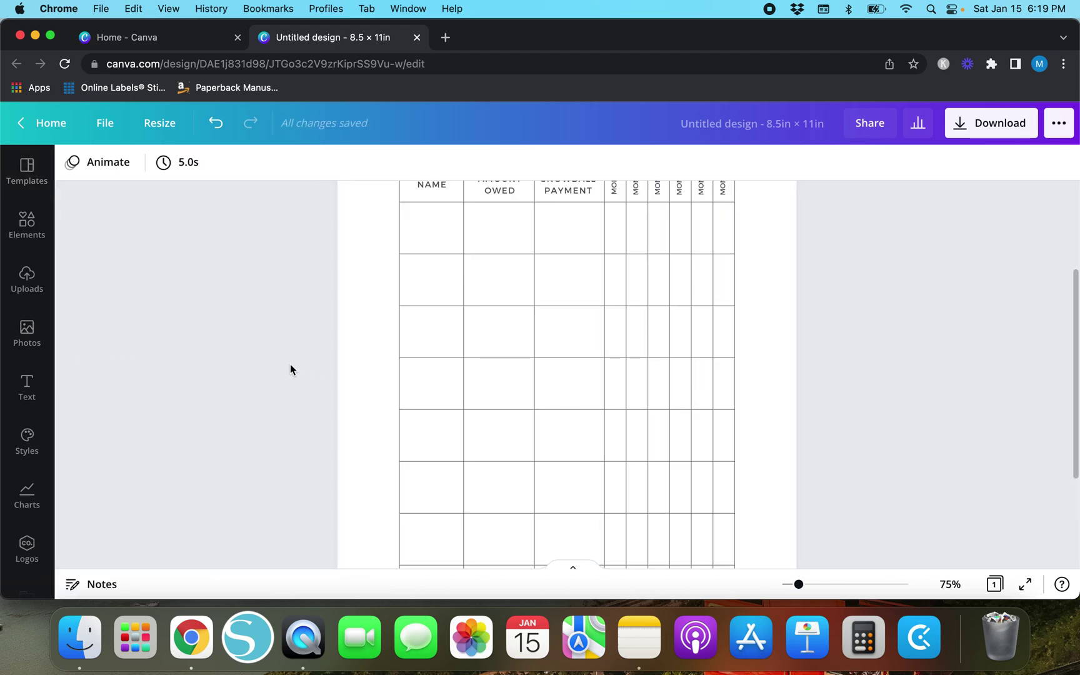
scroll(290, 363, up, 5)
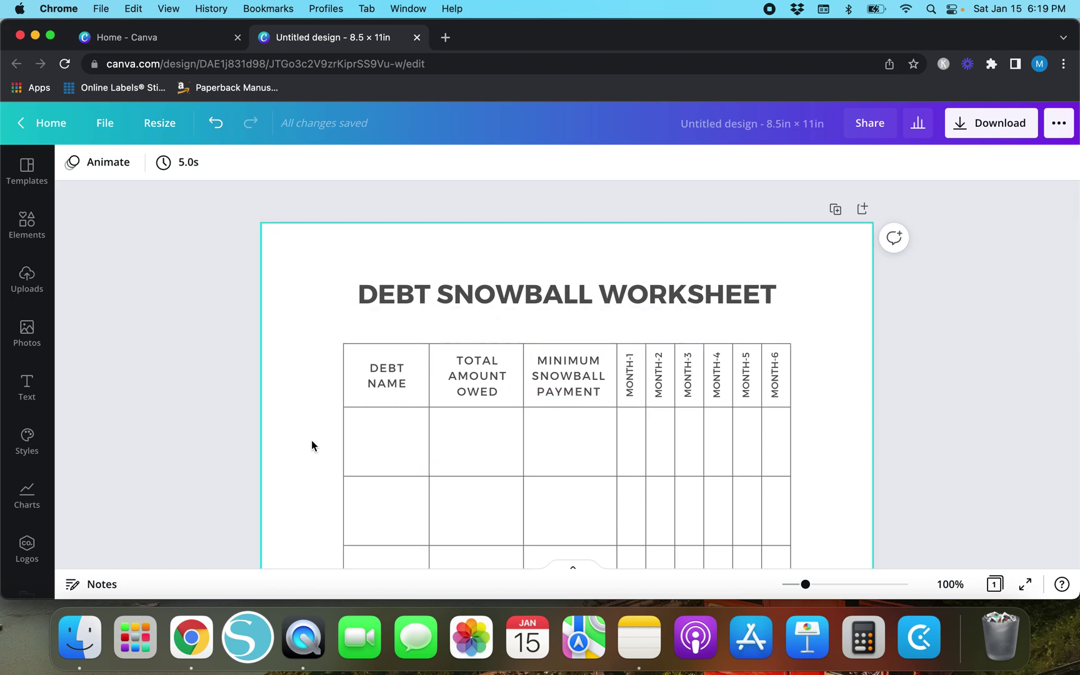
scroll(312, 440, down, 3)
scroll(213, 403, up, 1)
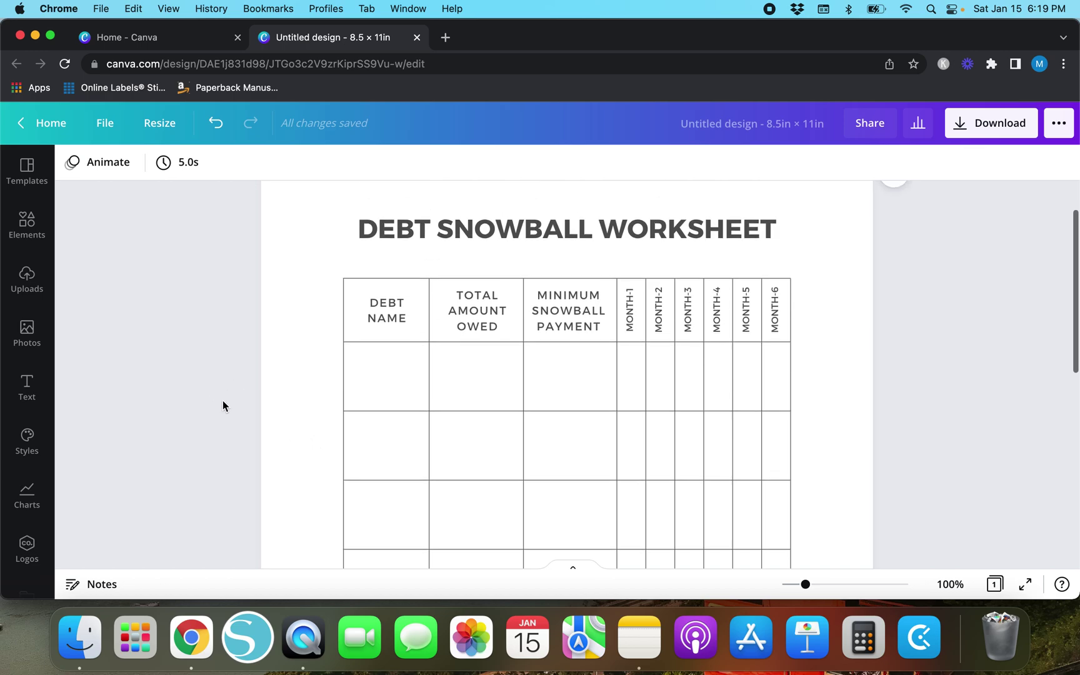
- Try shifting the vertical line between the Debt Name and Total Amount Owed columns to the left, and undo the move
click(432, 376)
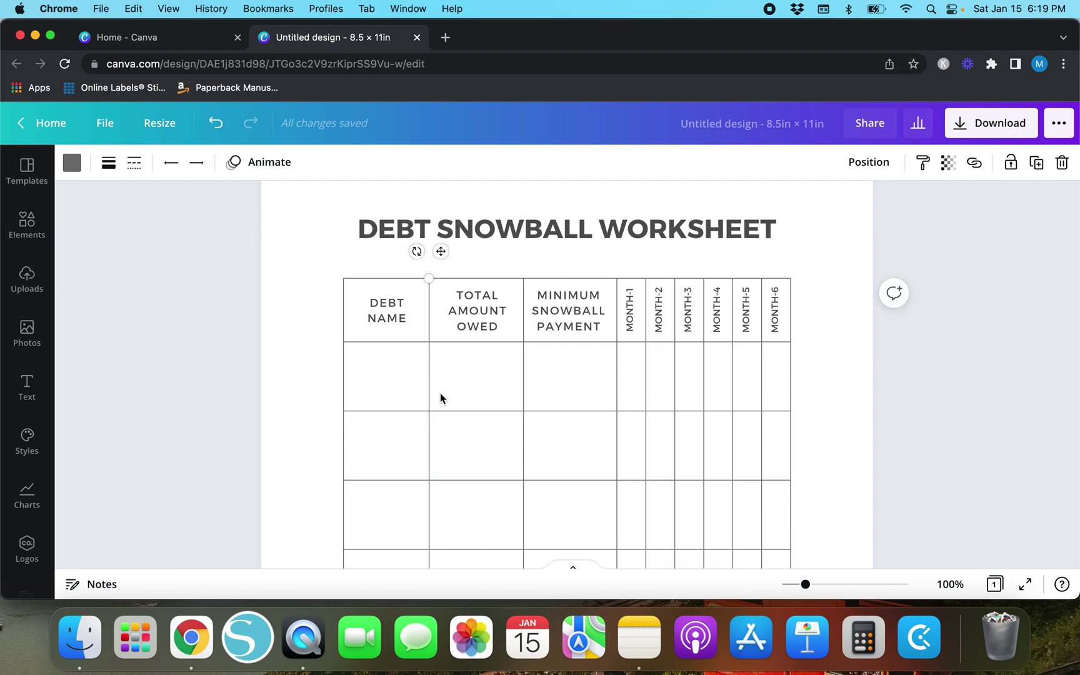
drag(441, 252, 412, 294)
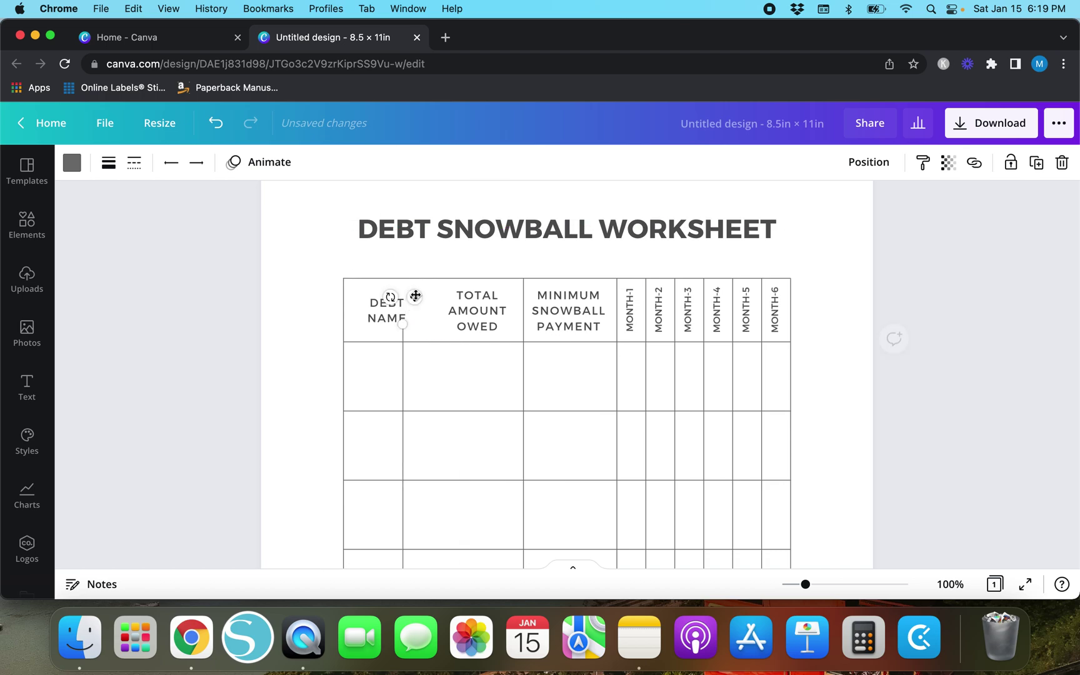
click(216, 124)
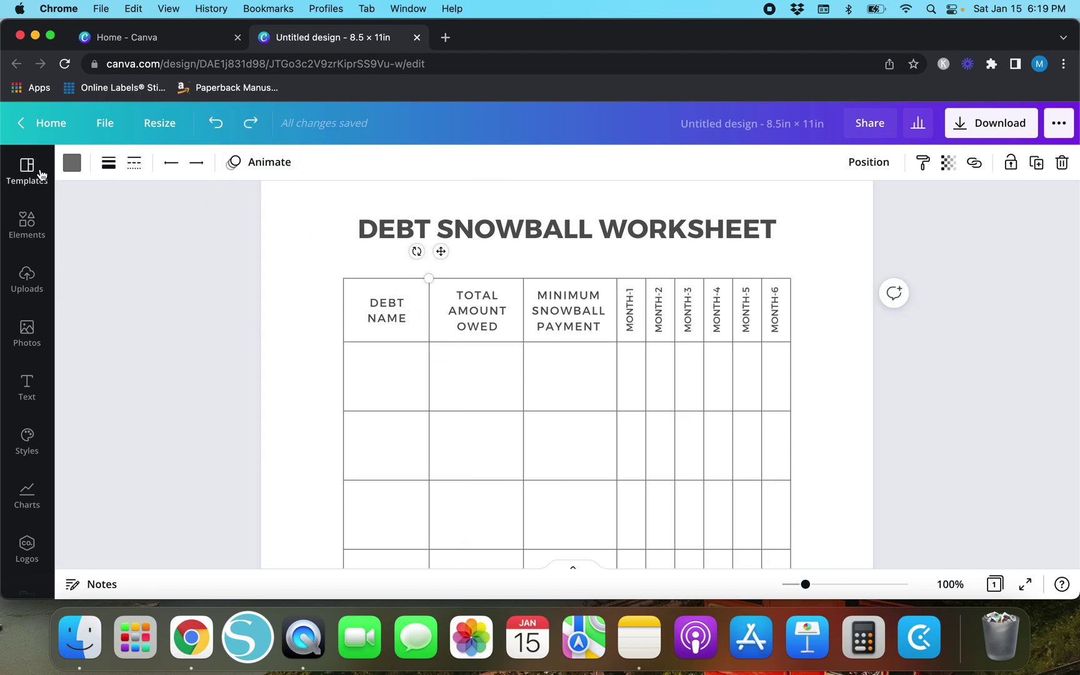
click(259, 348)
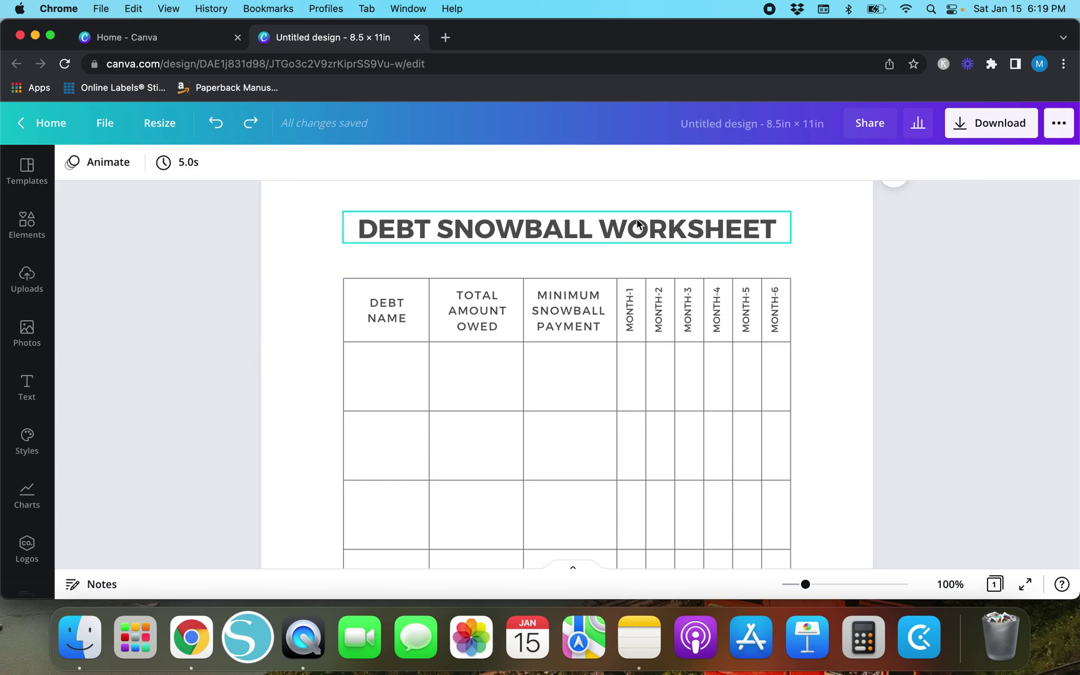
- Replace the worksheet's title with "DAILY WATER INTAKE CHART"
double_click(558, 228)
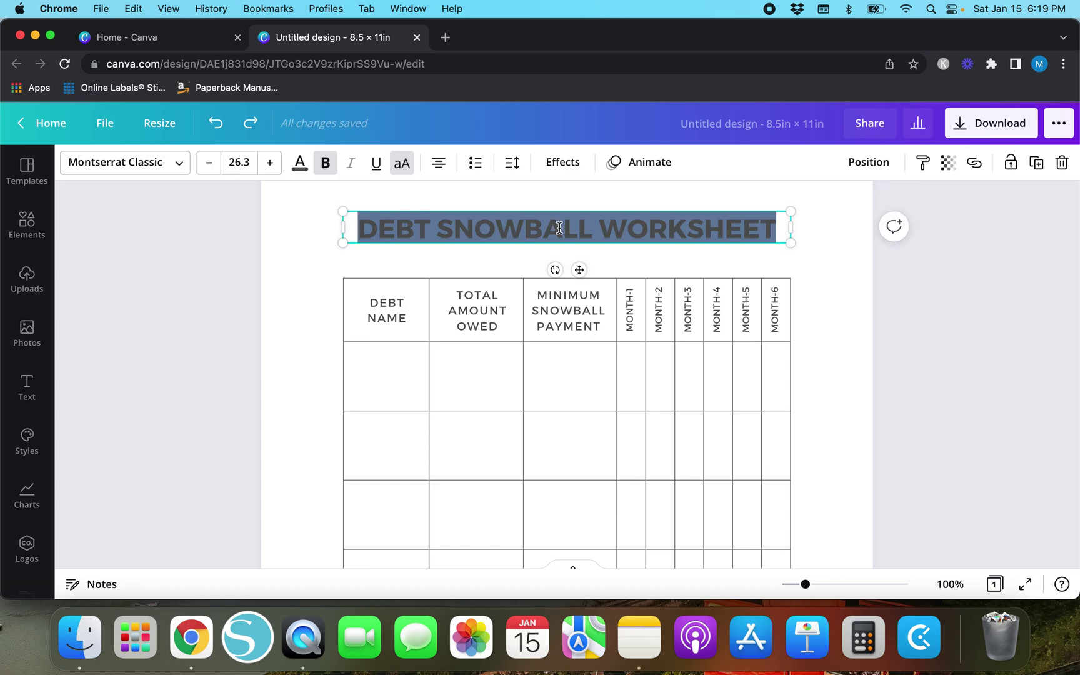
text(DAILY WA)
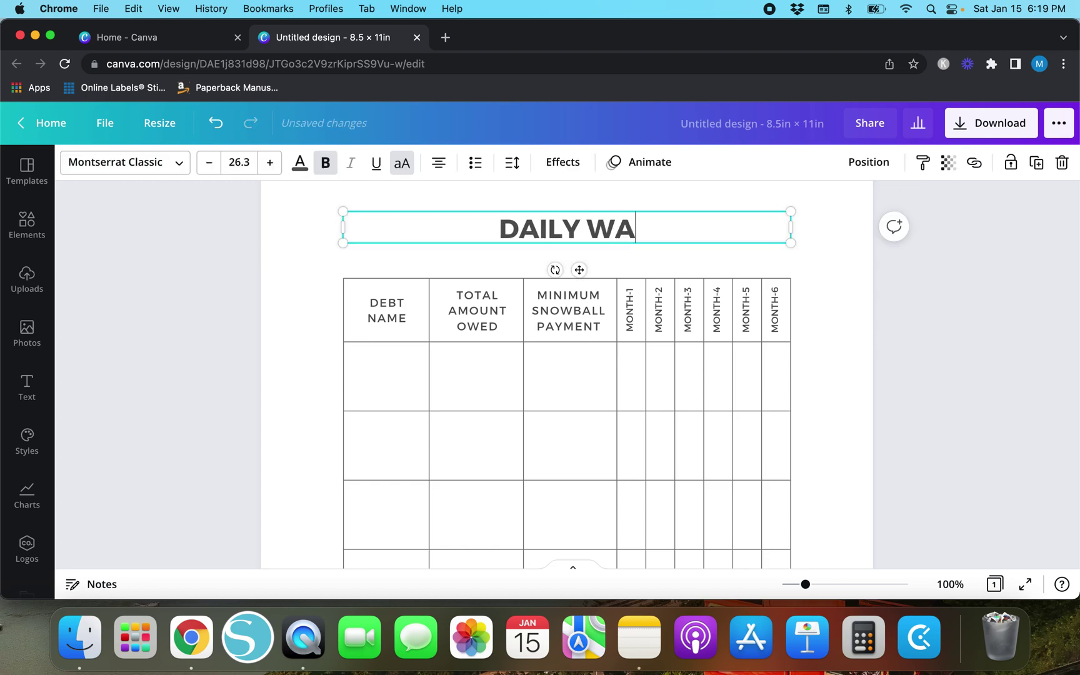
text(TER INTAKE CHART)
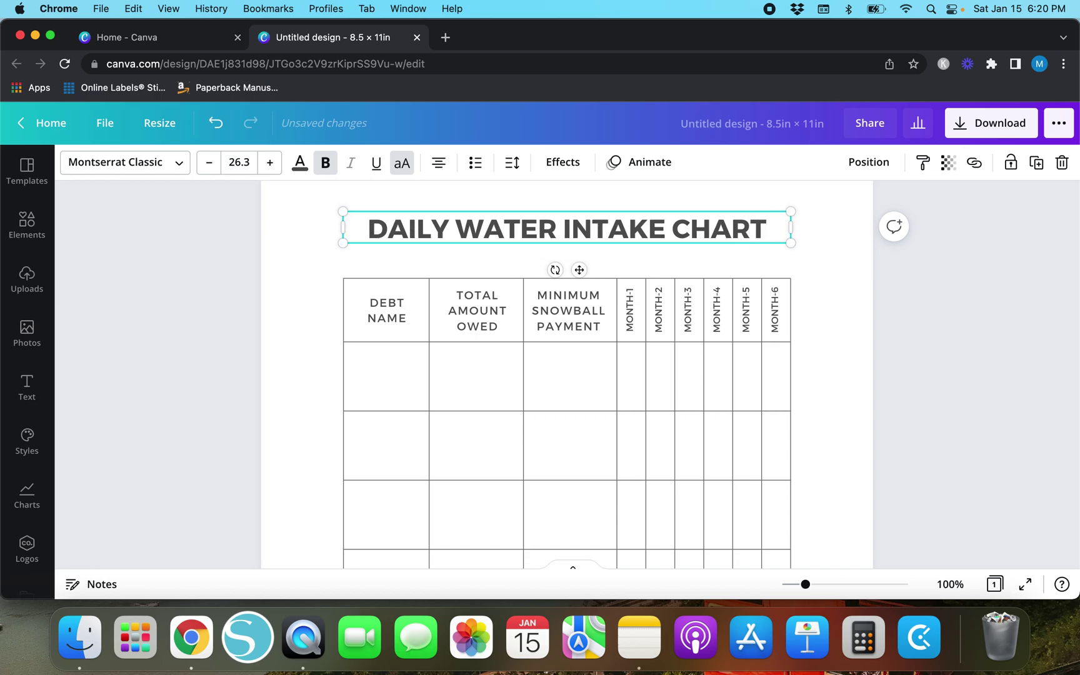
click(284, 306)
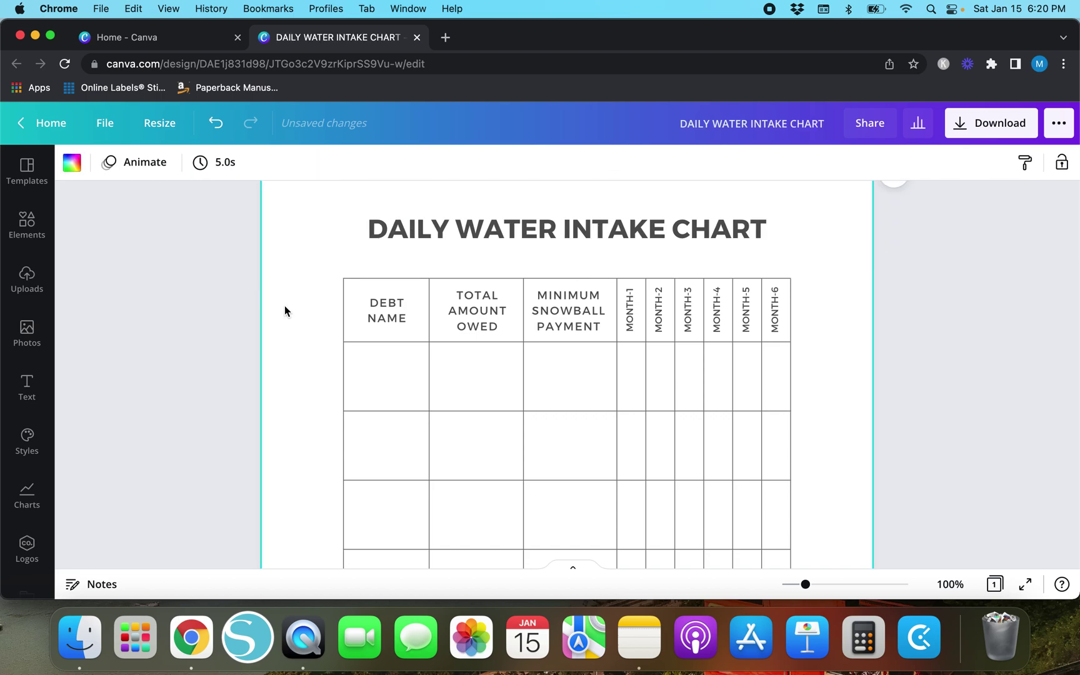
- Replace the Debt Name, Total Amount Owed and Minimum Snowball Payment headings with S, M and T
double_click(375, 305)
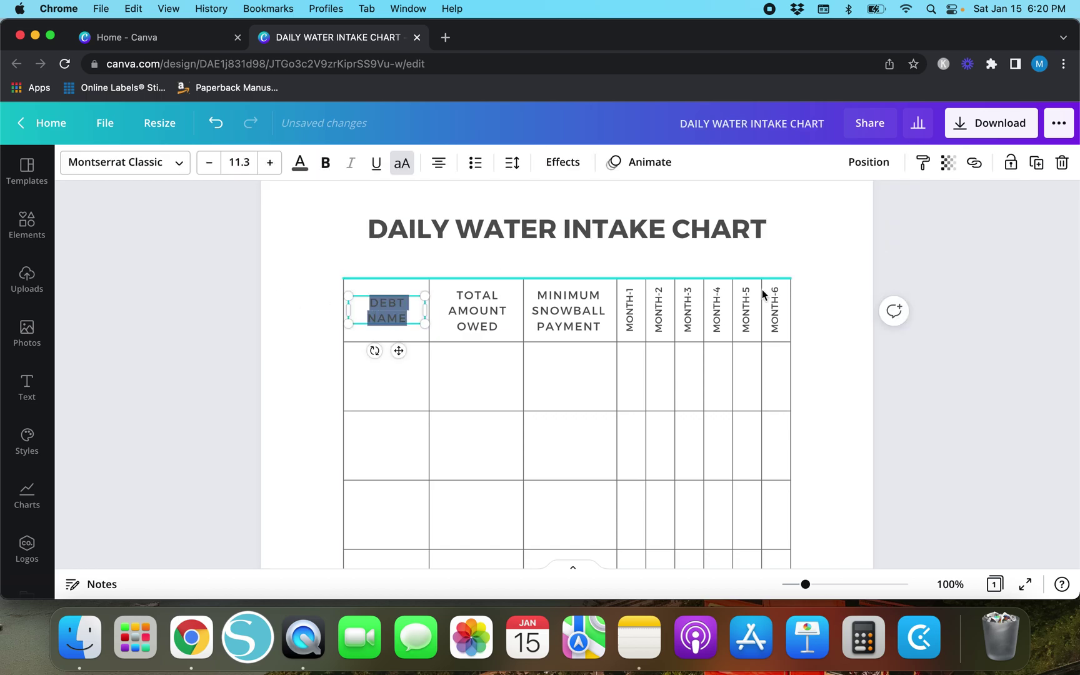
text(S)
click(495, 313)
double_click(495, 312)
text(M)
click(556, 315)
double_click(557, 316)
text(T)
click(629, 309)
double_click(629, 309)
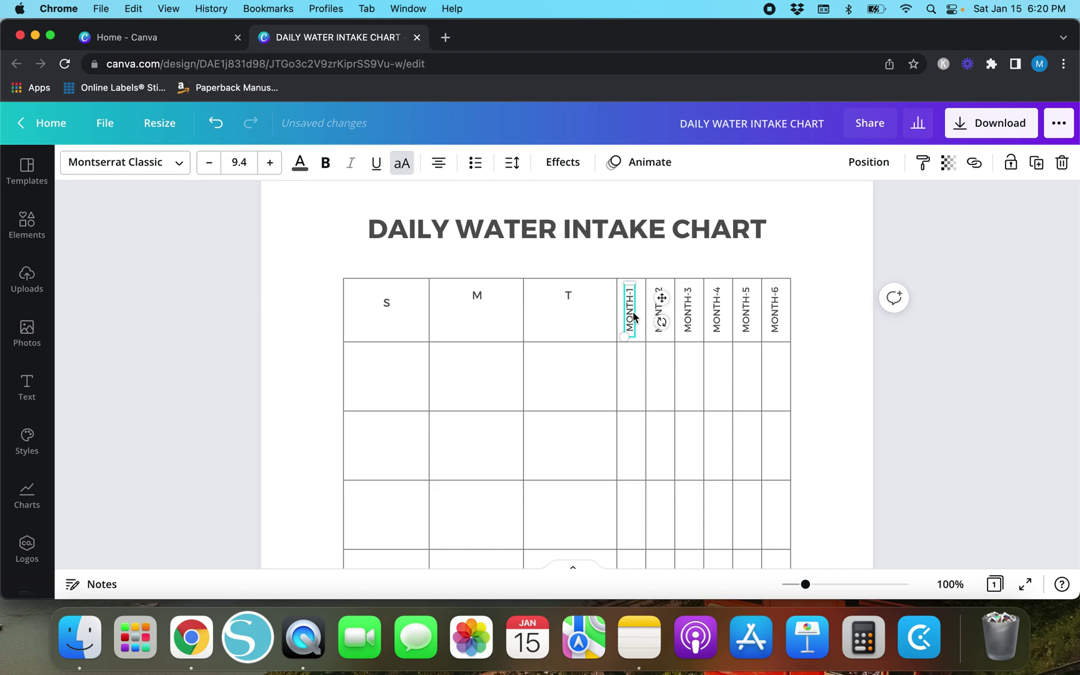
click(292, 369)
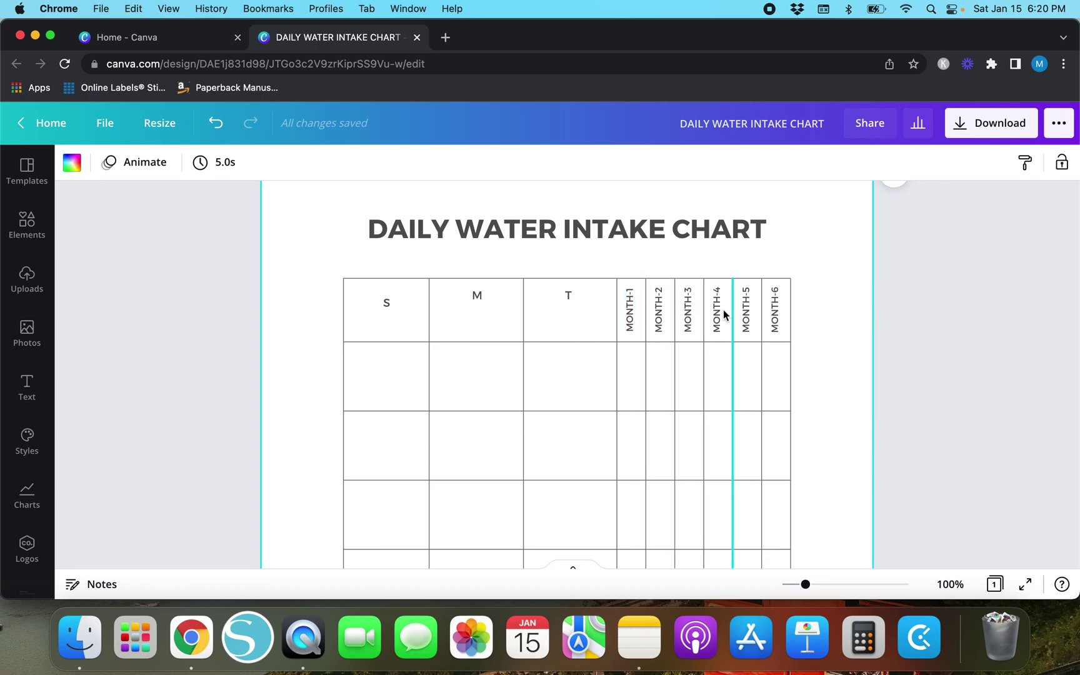
- Delete the vertical line that closes the table's right edge beside the Month-6 column
mouse_move(744, 266)
mouse_down()
mouse_move(750, 300)
mouse_move(800, 344)
mouse_move(739, 275)
mouse_up()
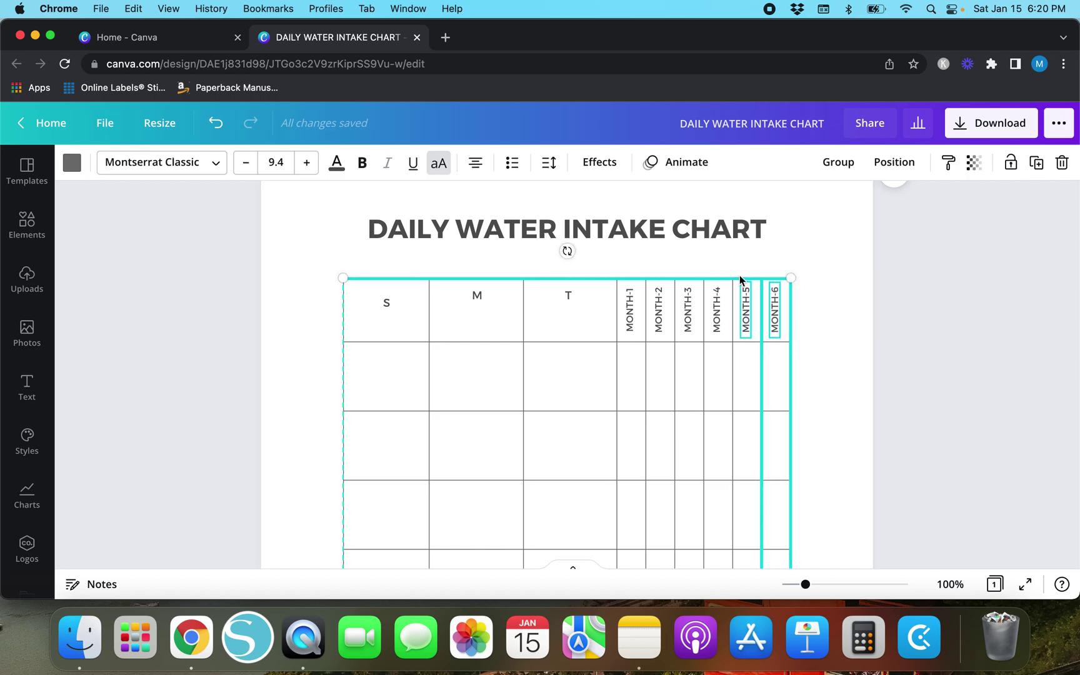
click(822, 307)
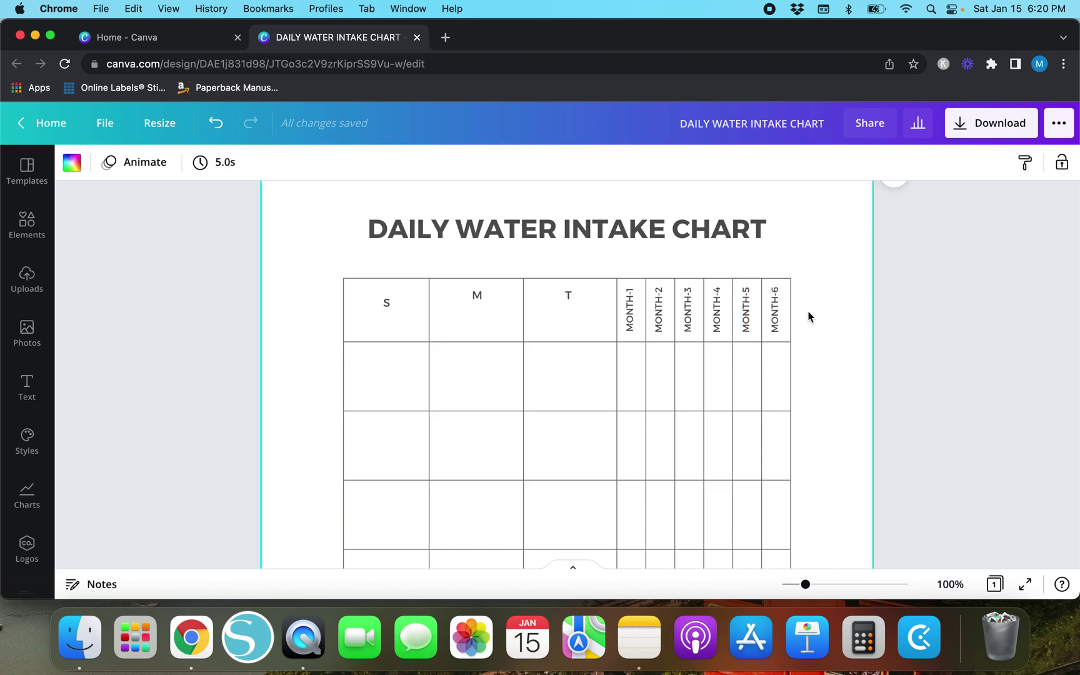
click(794, 296)
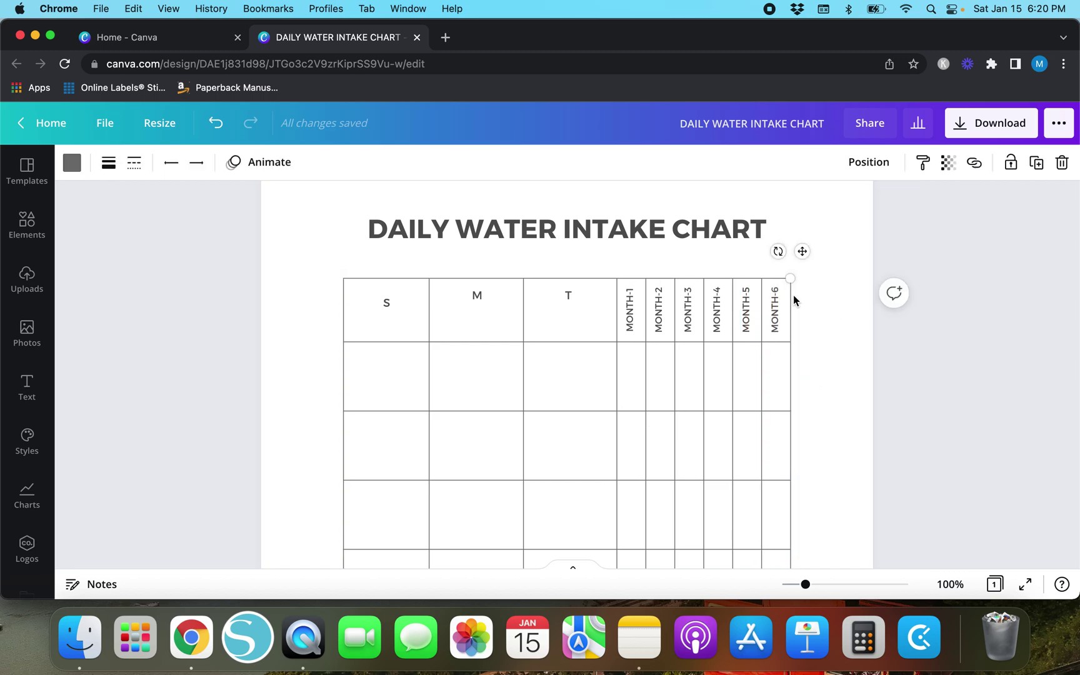
click(838, 436)
click(790, 358)
key(Delete)
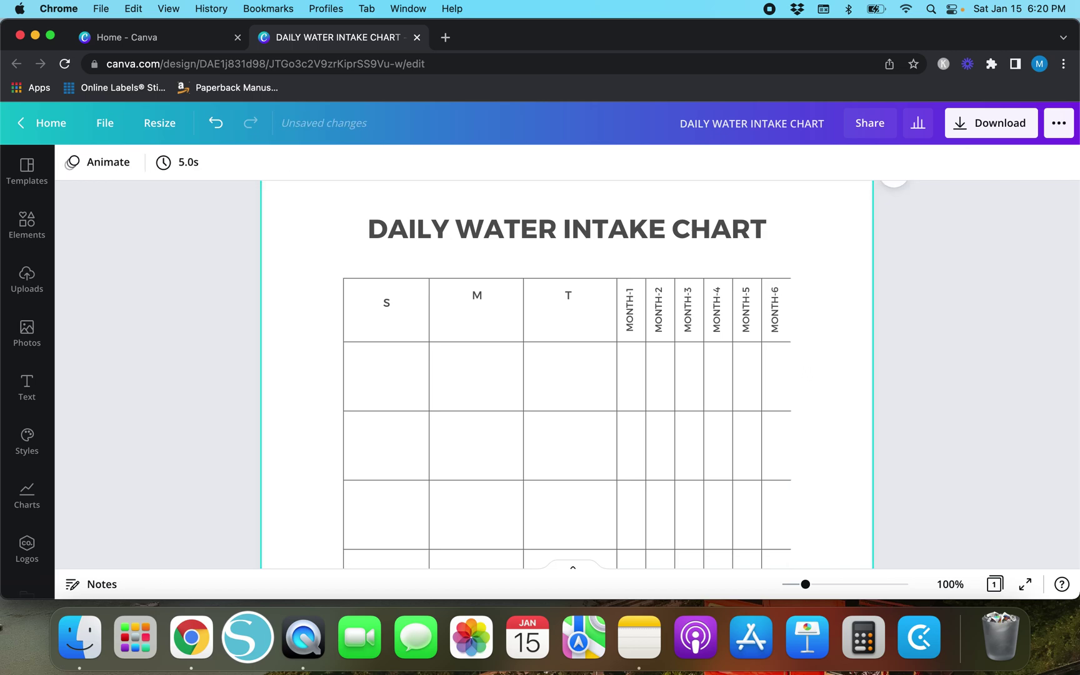
- Try deleting the table's bottom horizontal line, and undo the deletion
scroll(735, 241, down, 3)
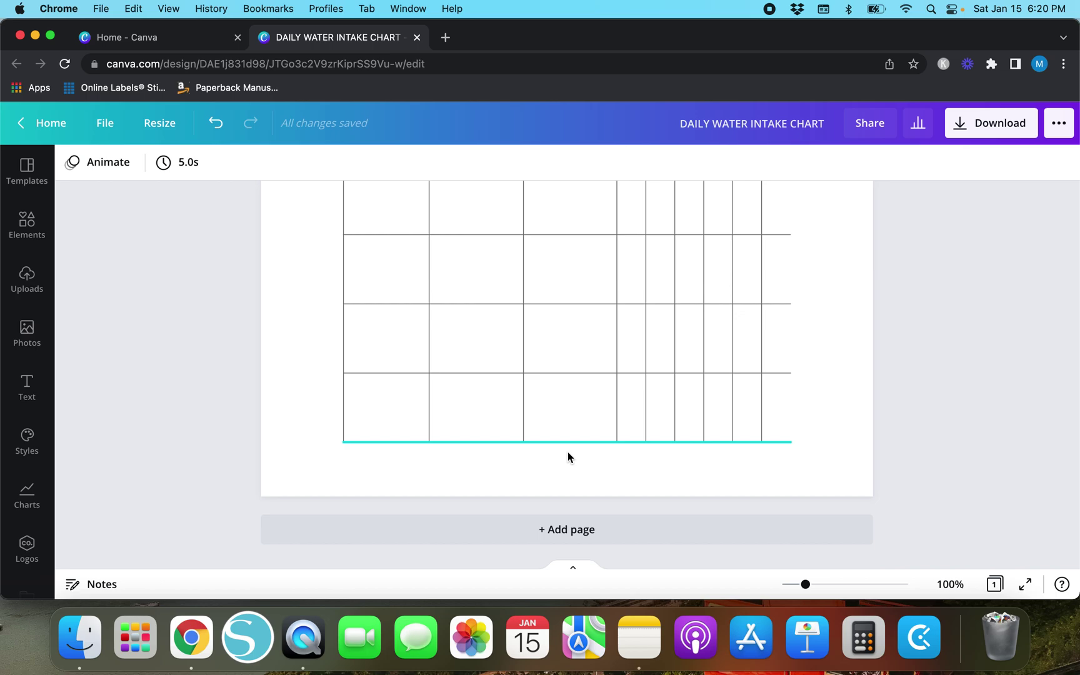
click(567, 432)
key(Delete)
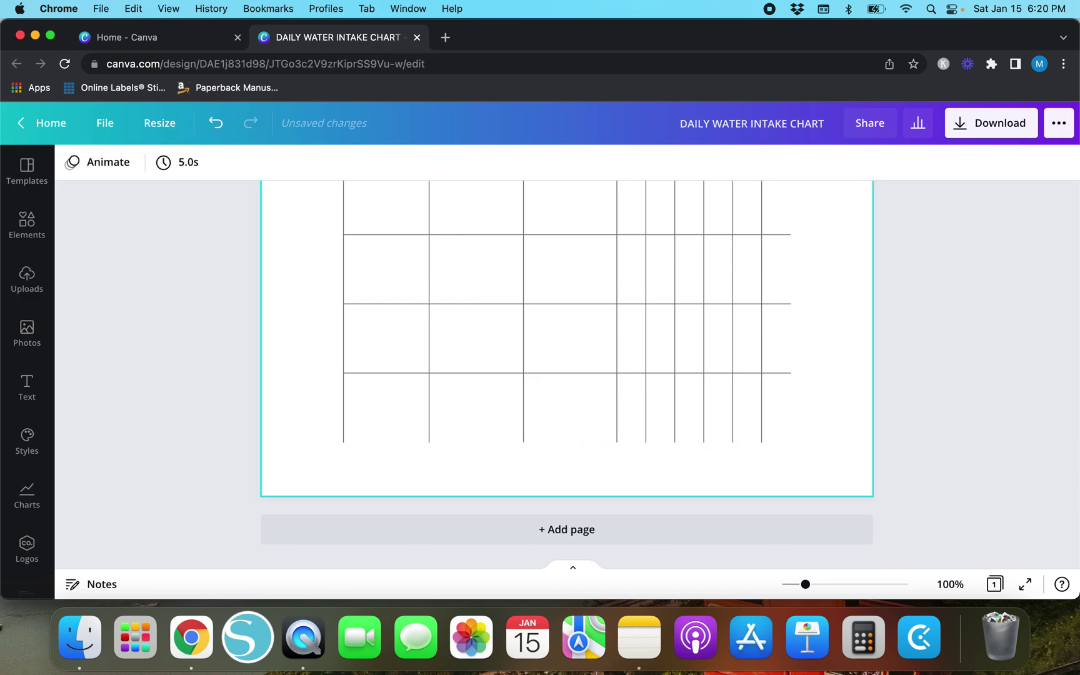
click(215, 122)
scroll(226, 383, up, 3)
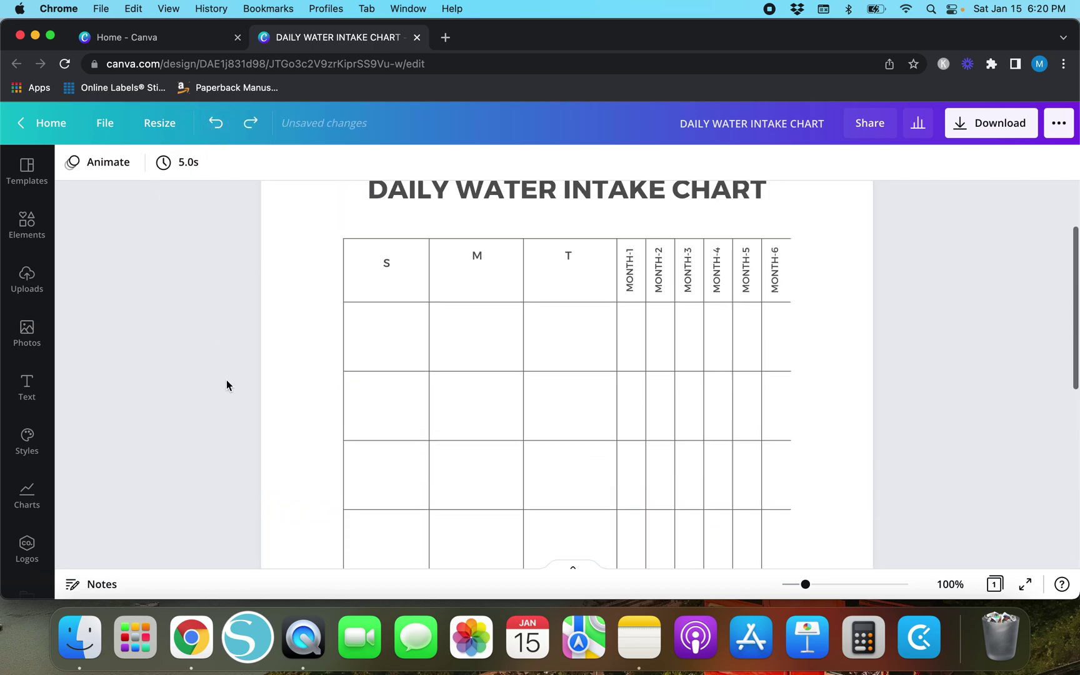
- Delete the vertical line between the Month-5 and Month-6 columns along with both of those headings
click(761, 430)
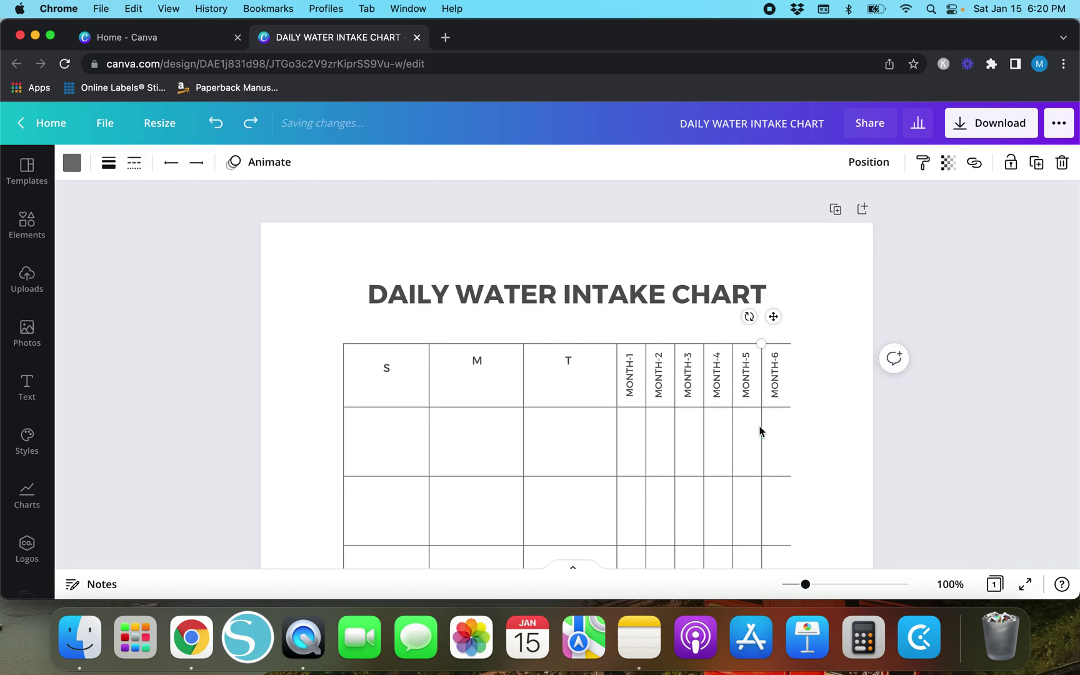
key(Delete)
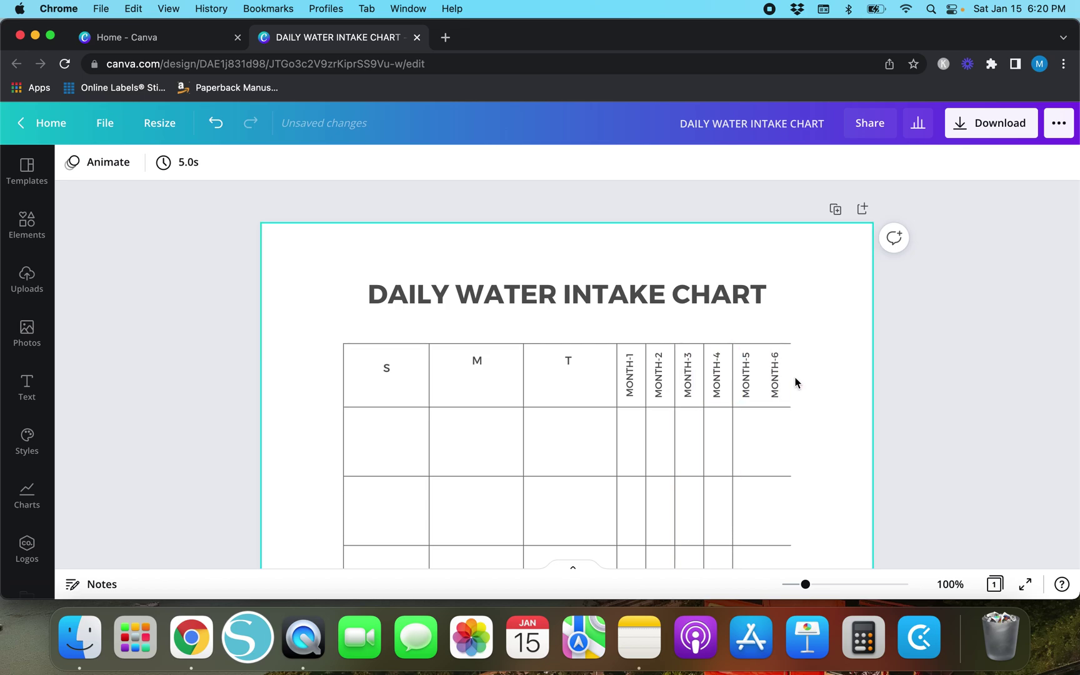
click(747, 370)
key(Delete)
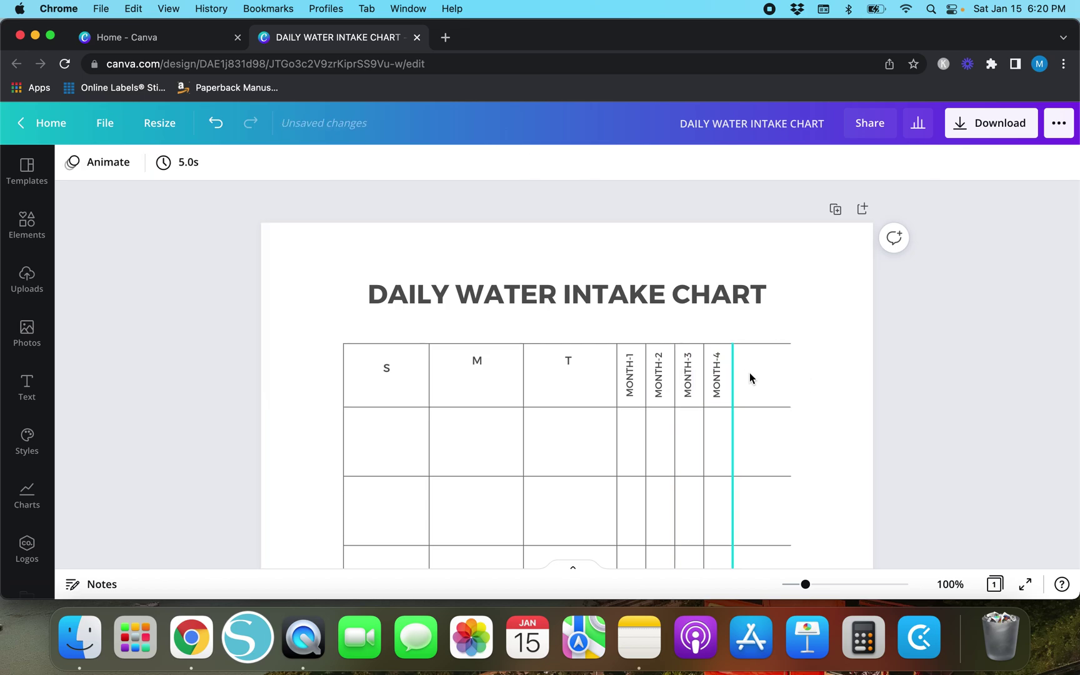
- Rebuild the table's right edge at an extended top line, and tidy up all vertical lines into evenly spaced columns
click(777, 342)
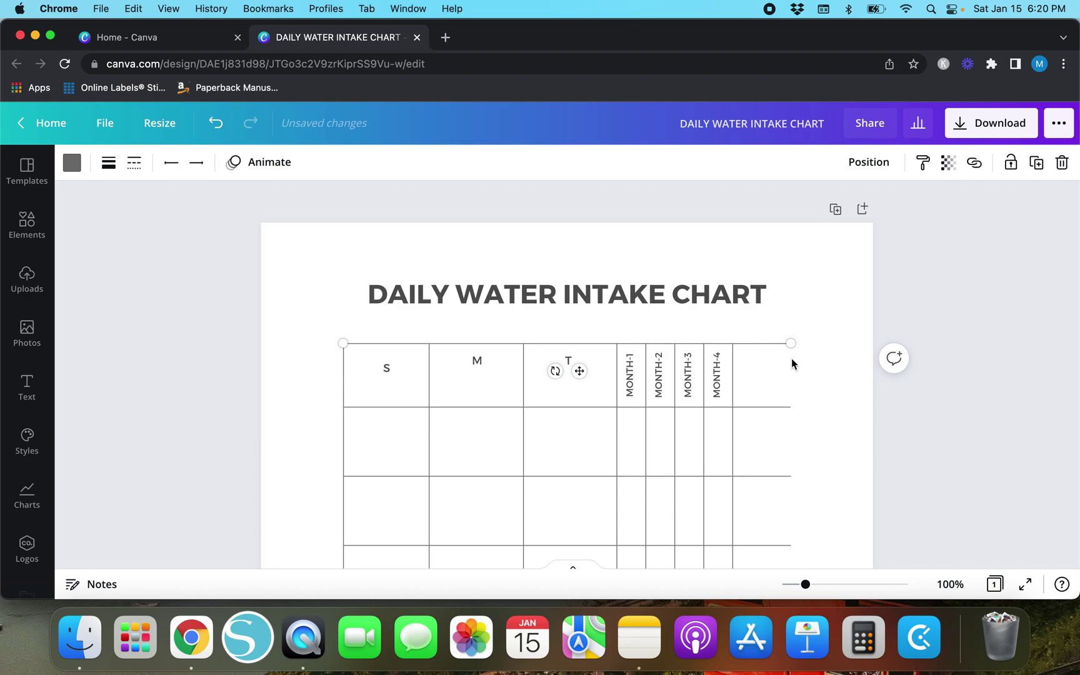
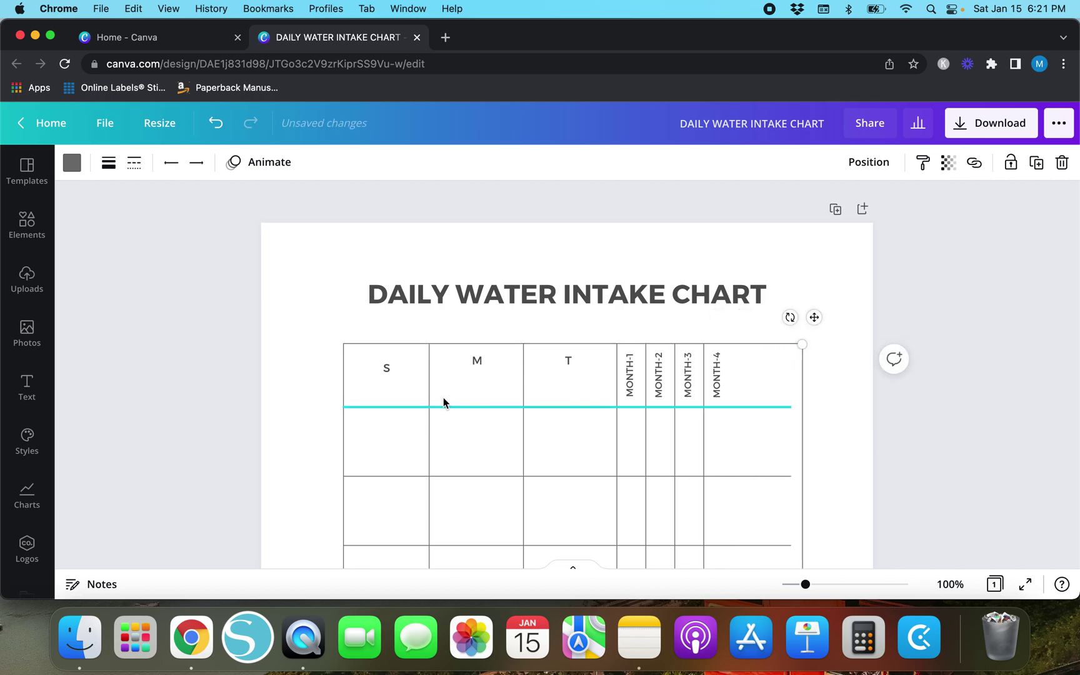
click(294, 438)
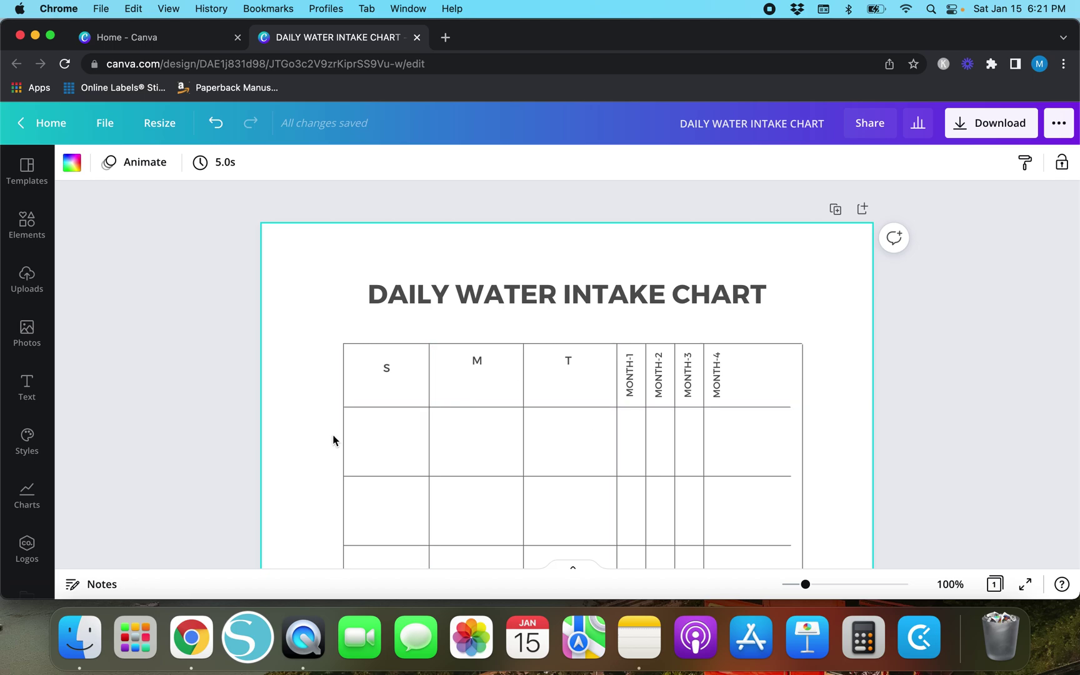
drag(318, 447, 825, 455)
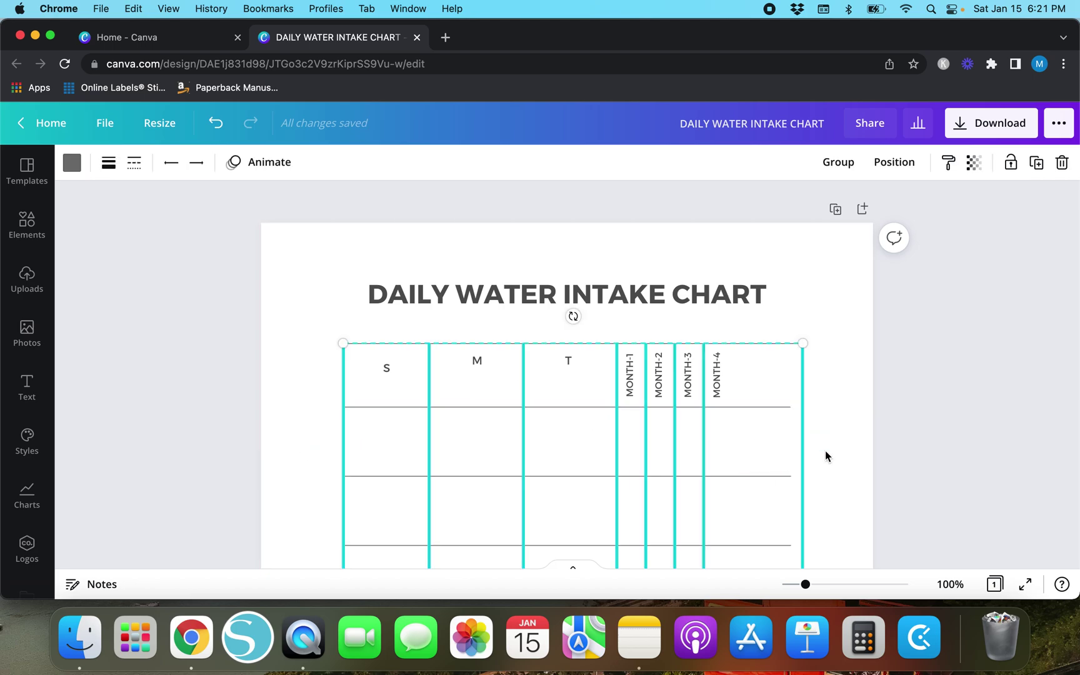
click(877, 174)
click(703, 459)
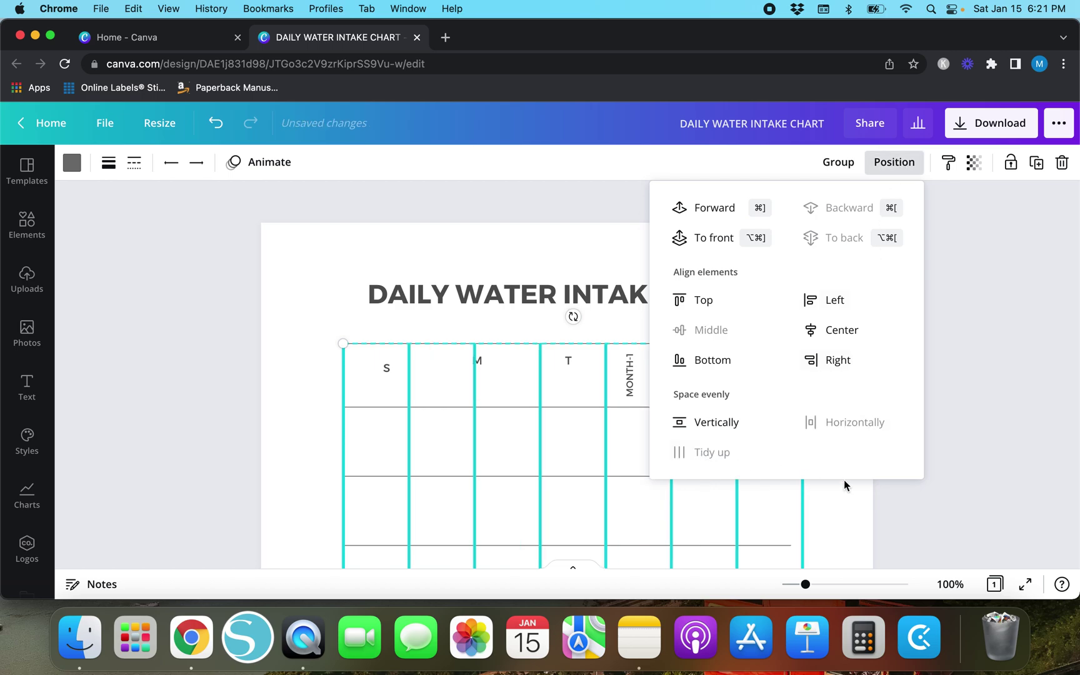
click(917, 502)
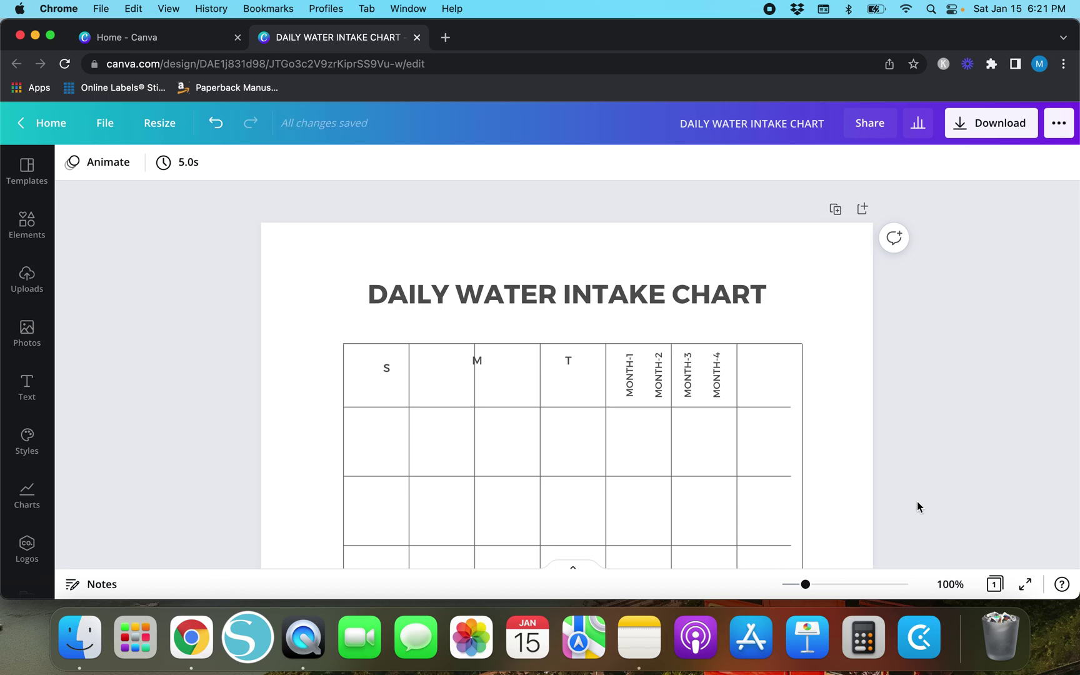
scroll(916, 501, down, 5)
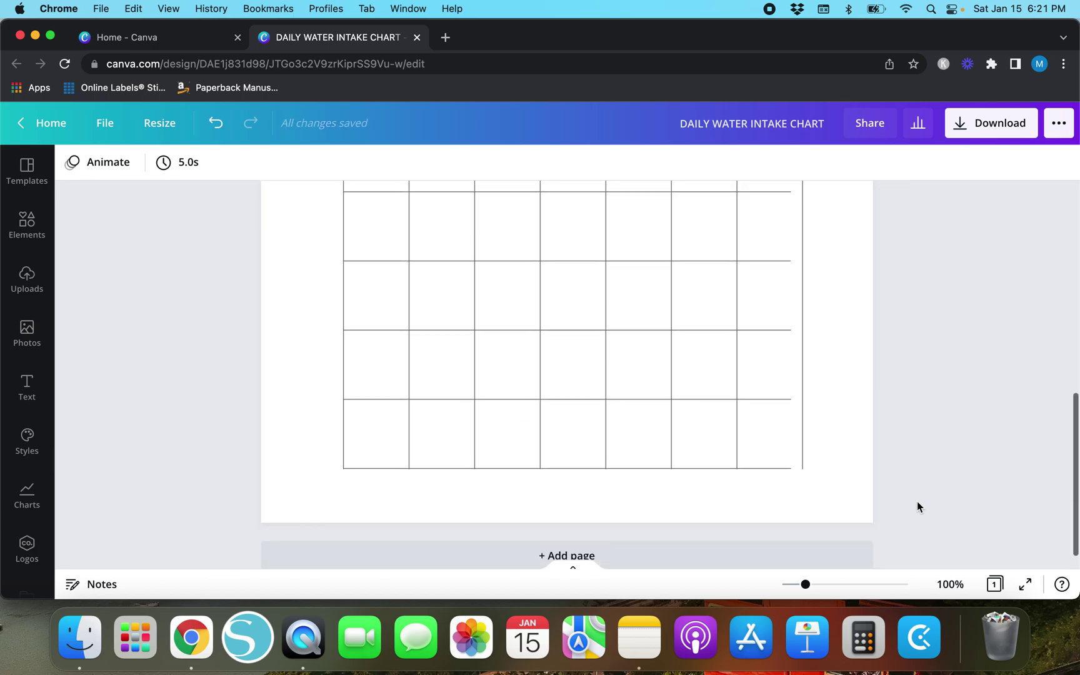
scroll(762, 377, up, 5)
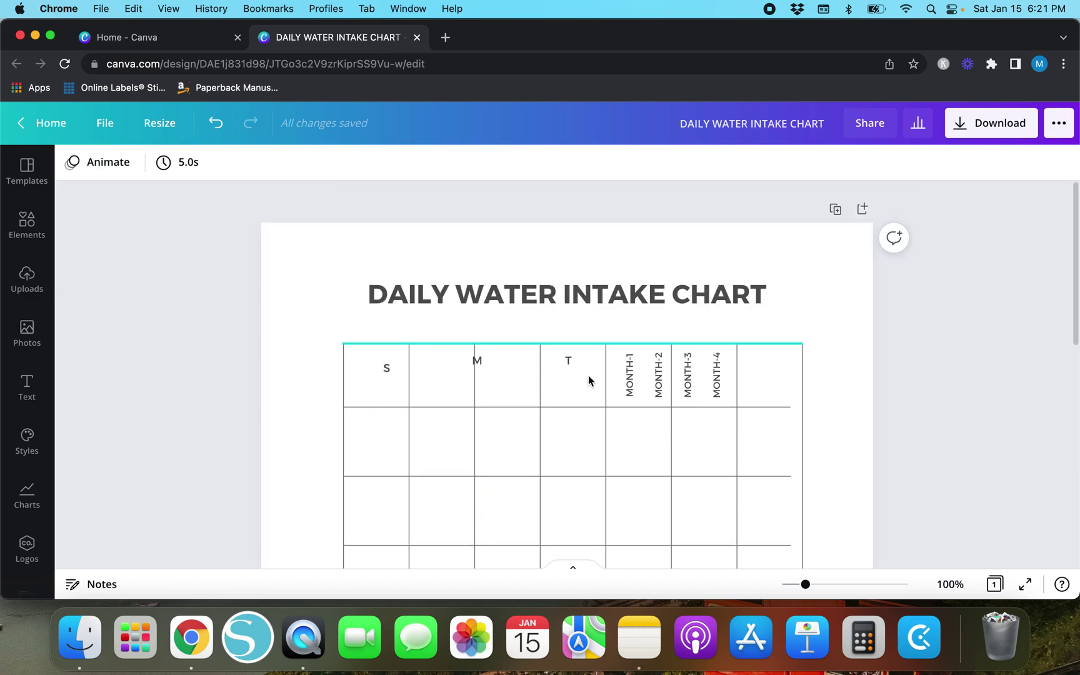
- Search the elements for "WATER BOTTLE" and place the teal bottle with the water-drop label in the page's upper-left corner
click(37, 221)
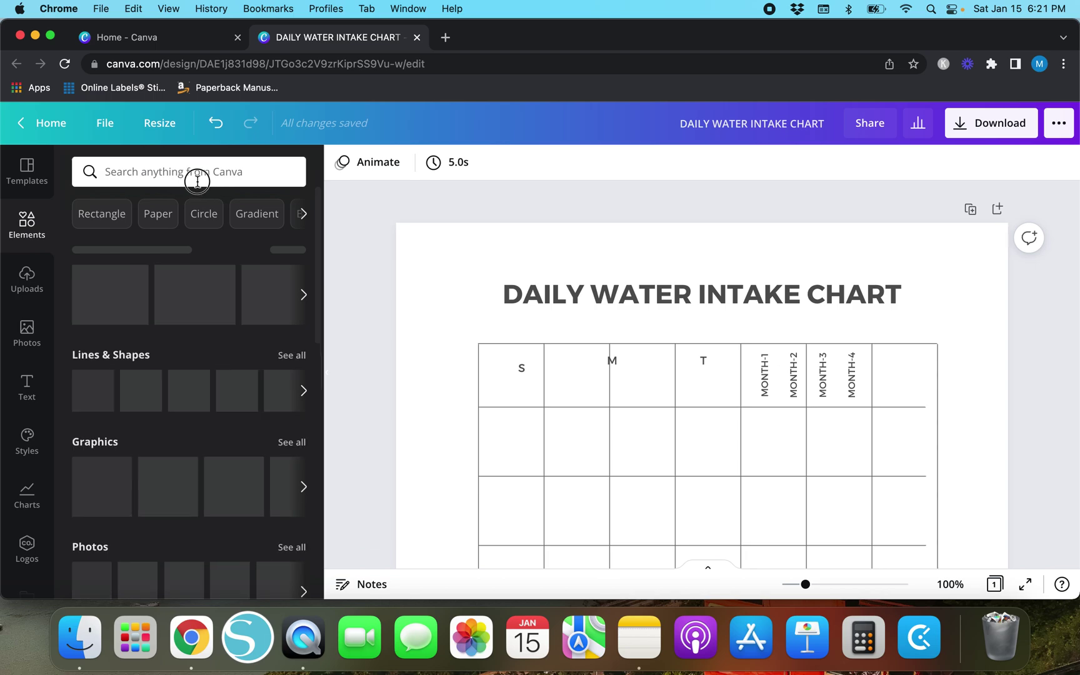
click(189, 174)
text(WATER BOTTLE)
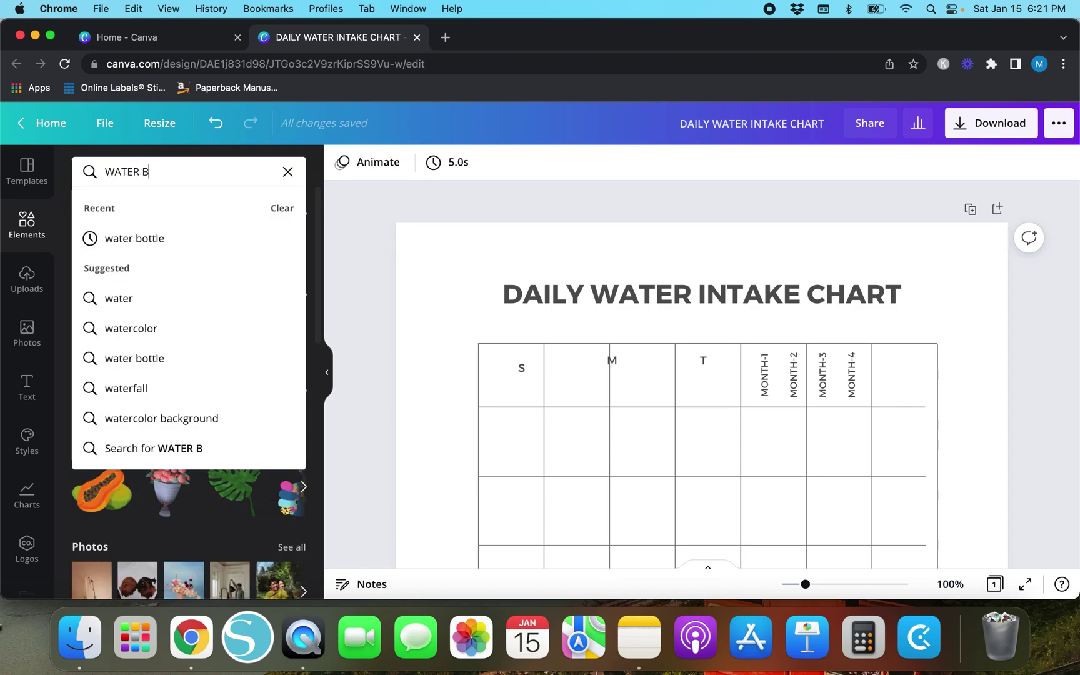
key(Return)
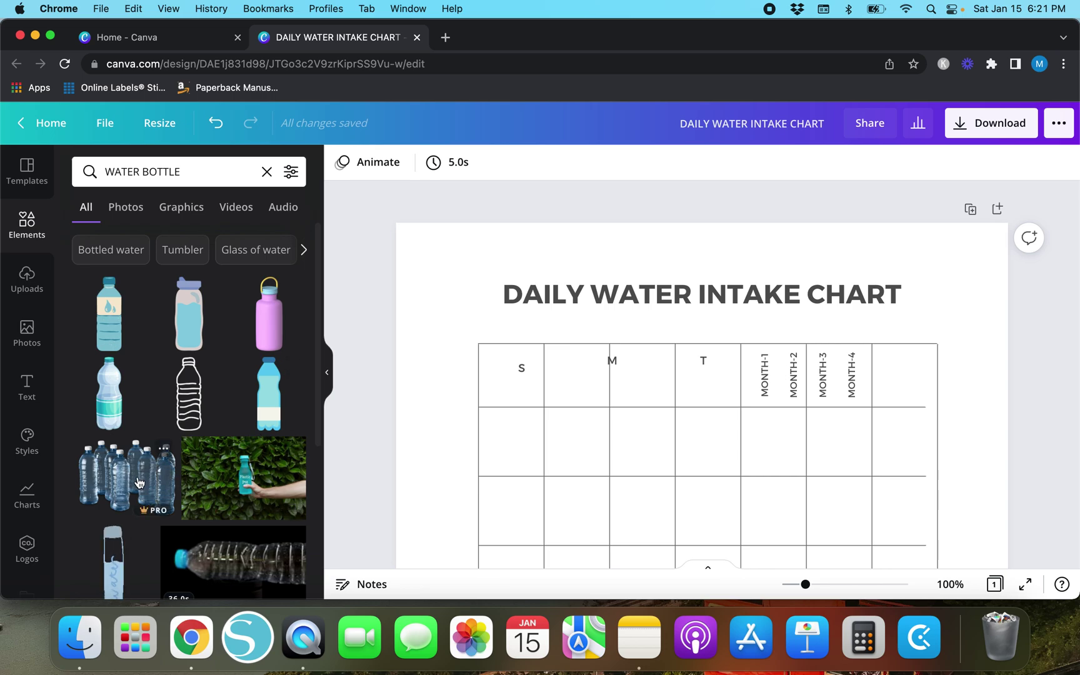
scroll(138, 481, down, 10)
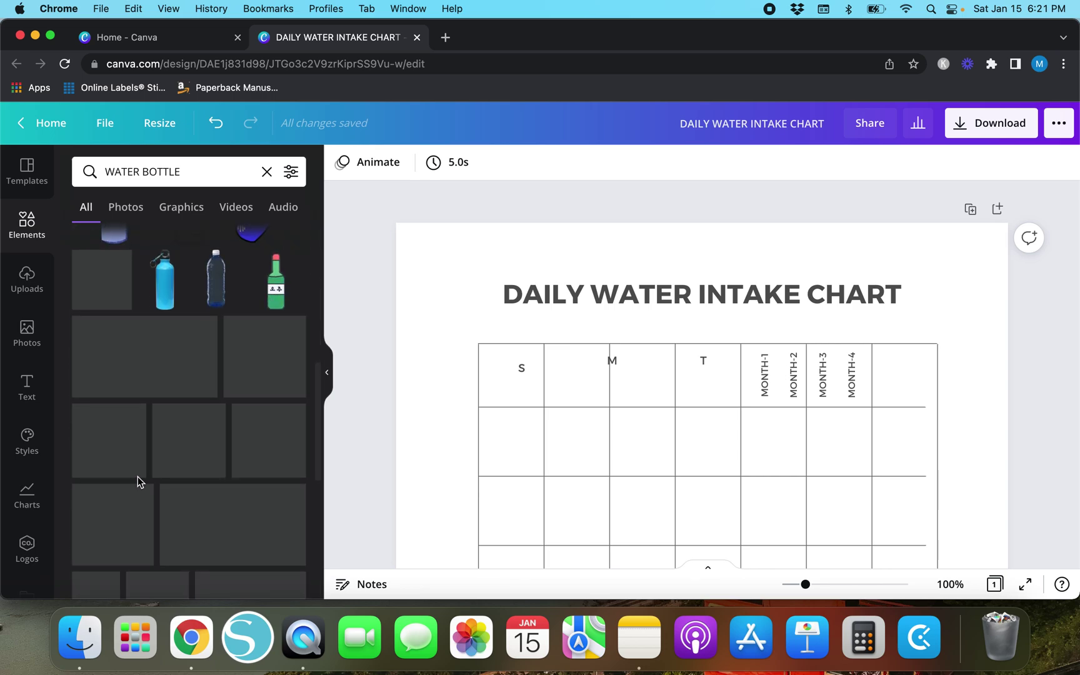
scroll(138, 481, up, 10)
click(185, 416)
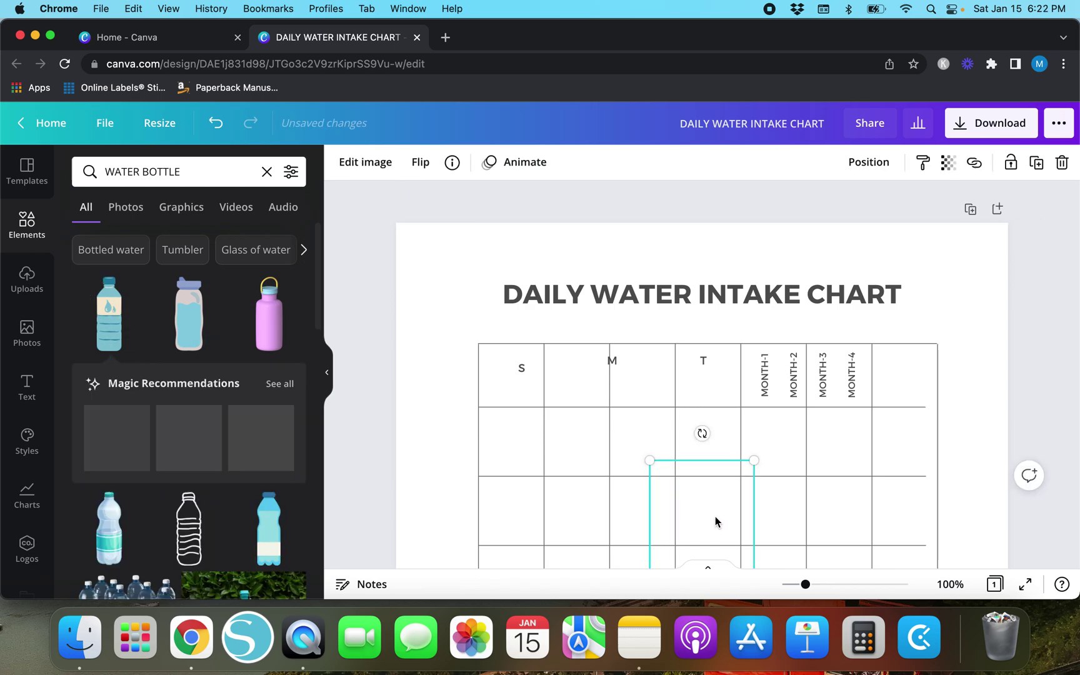
drag(704, 518, 466, 283)
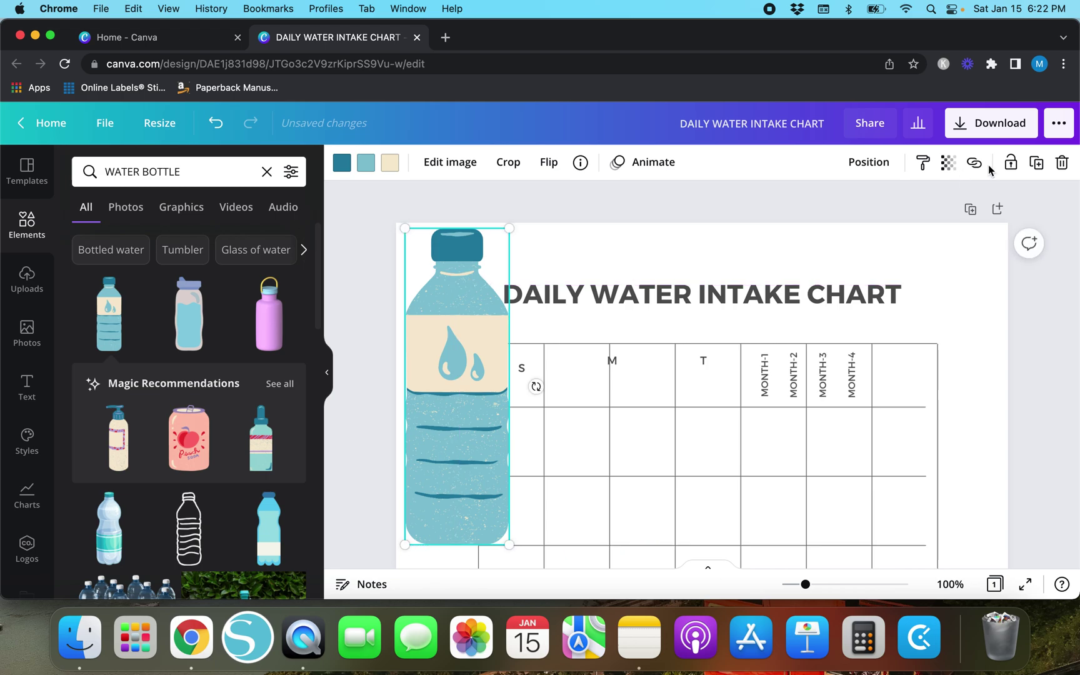
- Set the water bottle graphic's transparency to 30 and send it to the back
click(947, 164)
click(831, 208)
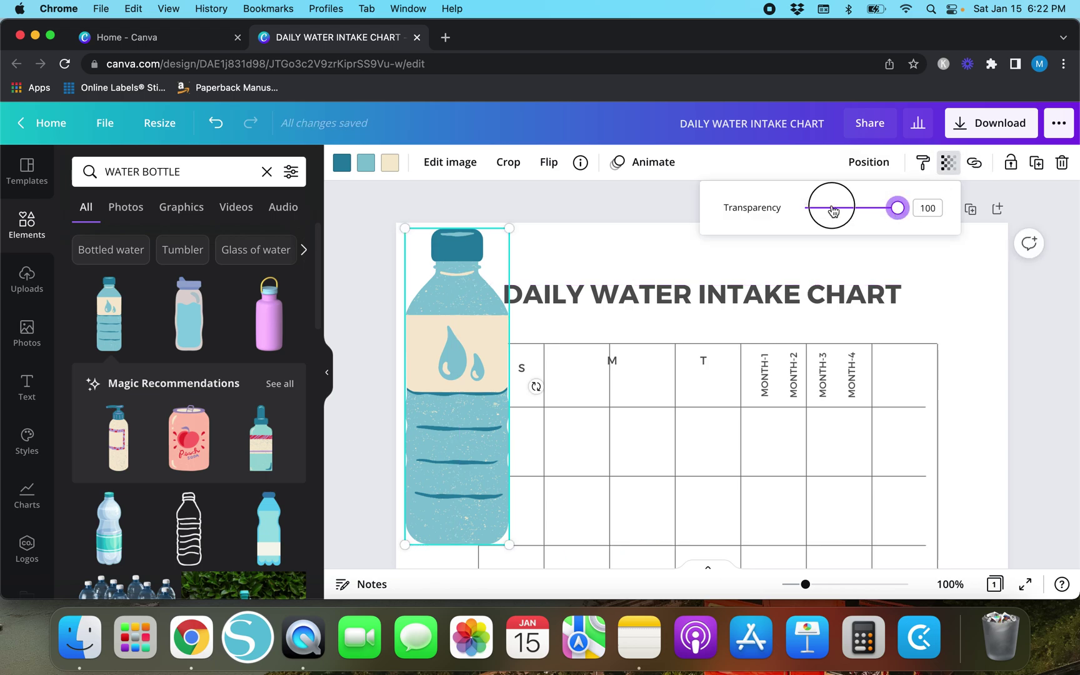
mouse_move(829, 208)
mouse_down()
mouse_move(816, 208)
mouse_move(831, 209)
mouse_up()
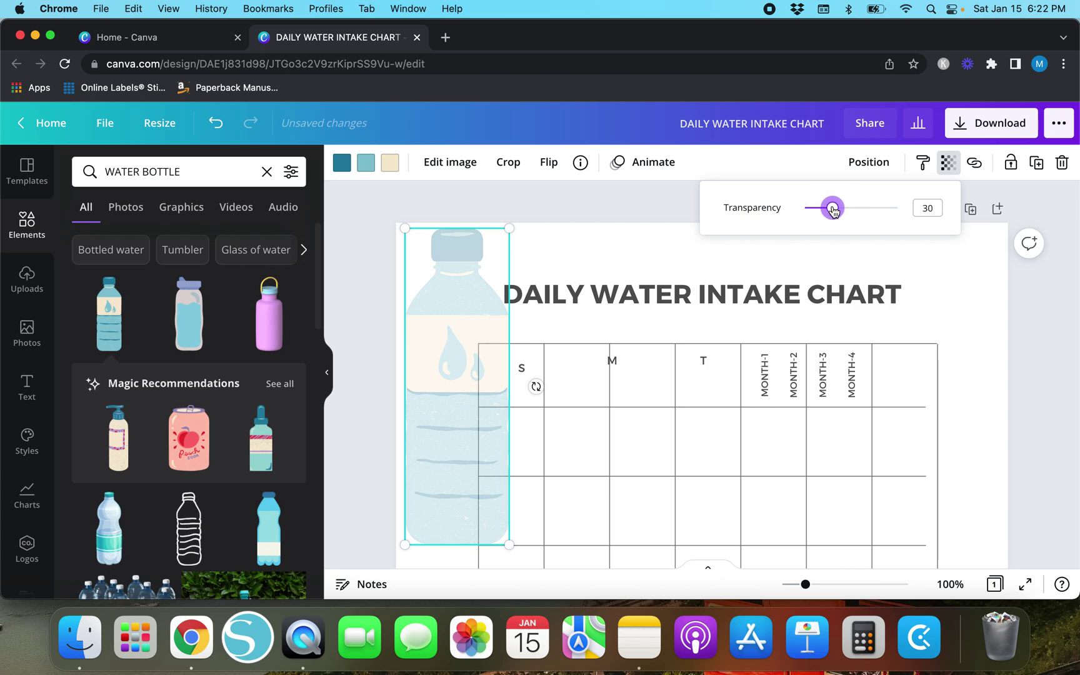
click(865, 162)
click(819, 237)
click(1053, 369)
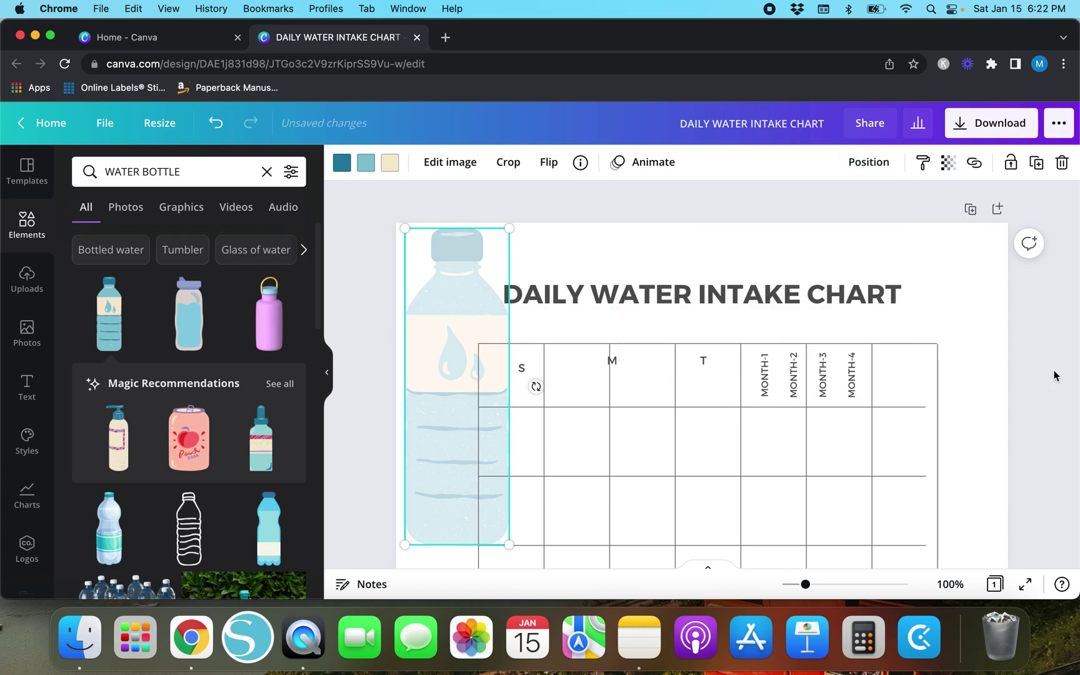
- Clear the page by deleting the title, the whole table and the water bottle graphic together
click(1050, 375)
key(super+minus)
key(super+minus)
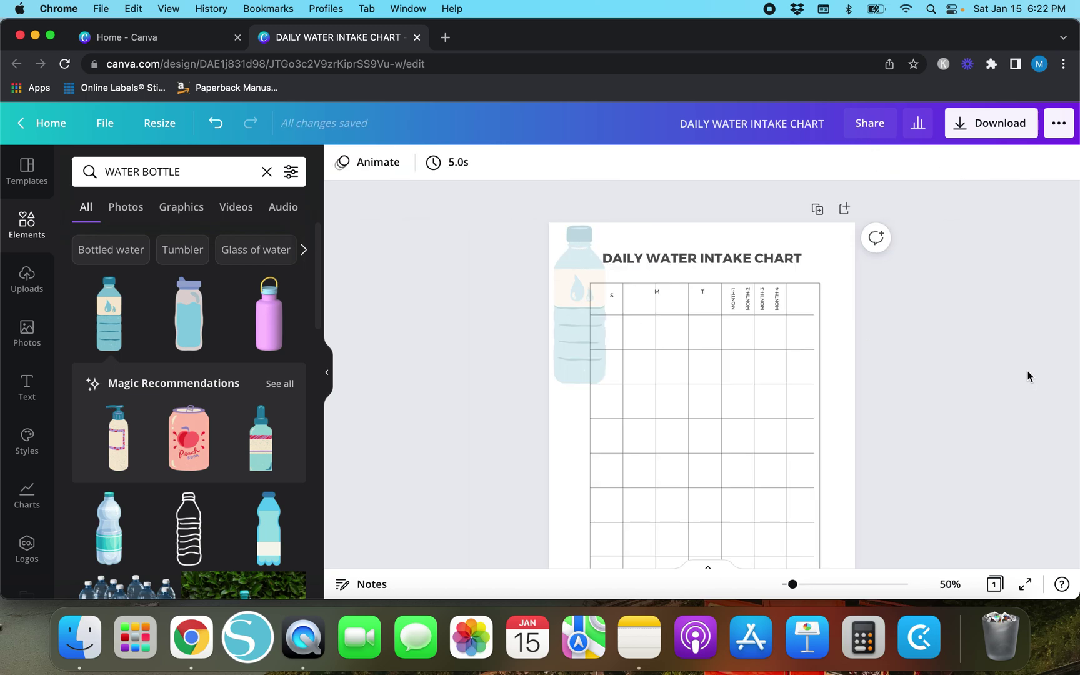
key(super+minus)
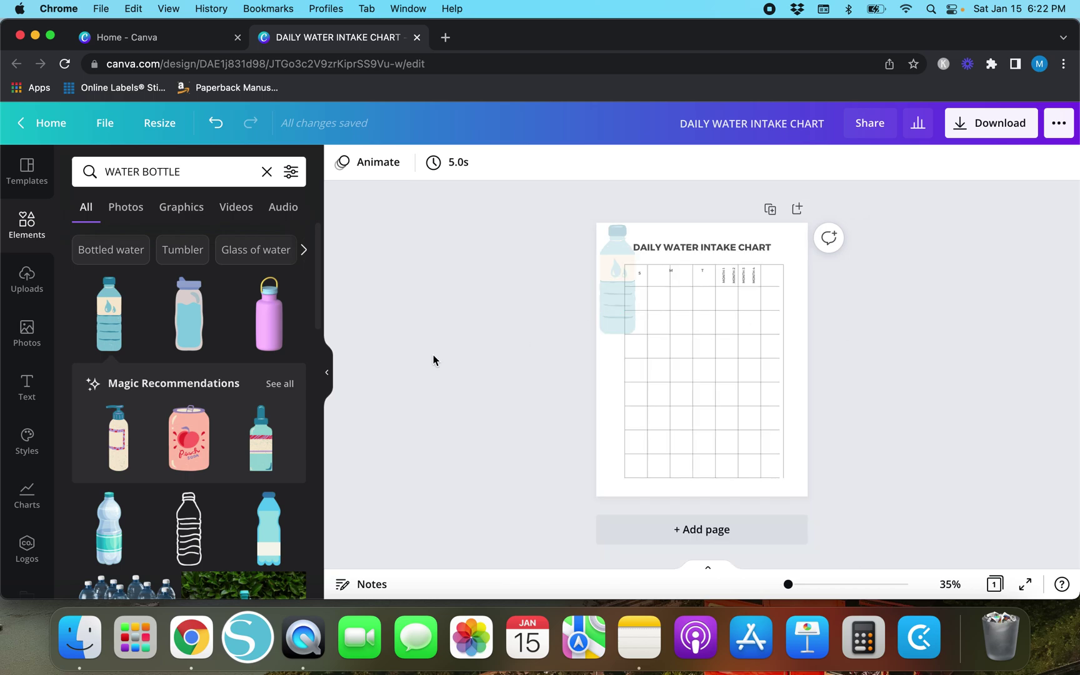
click(330, 374)
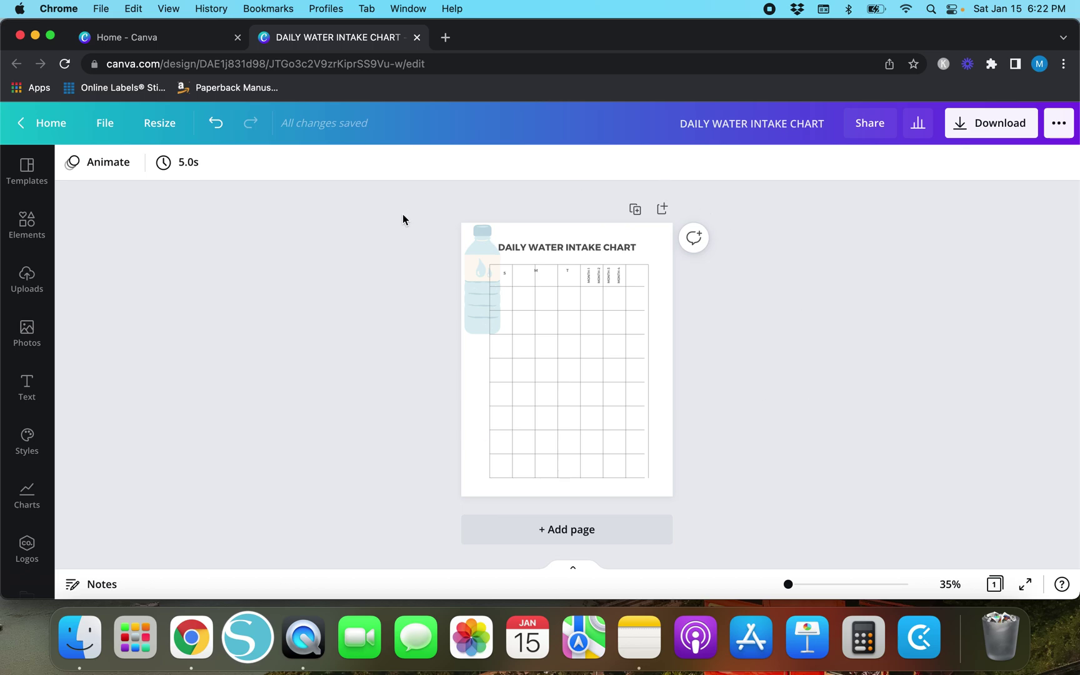
drag(390, 210, 716, 513)
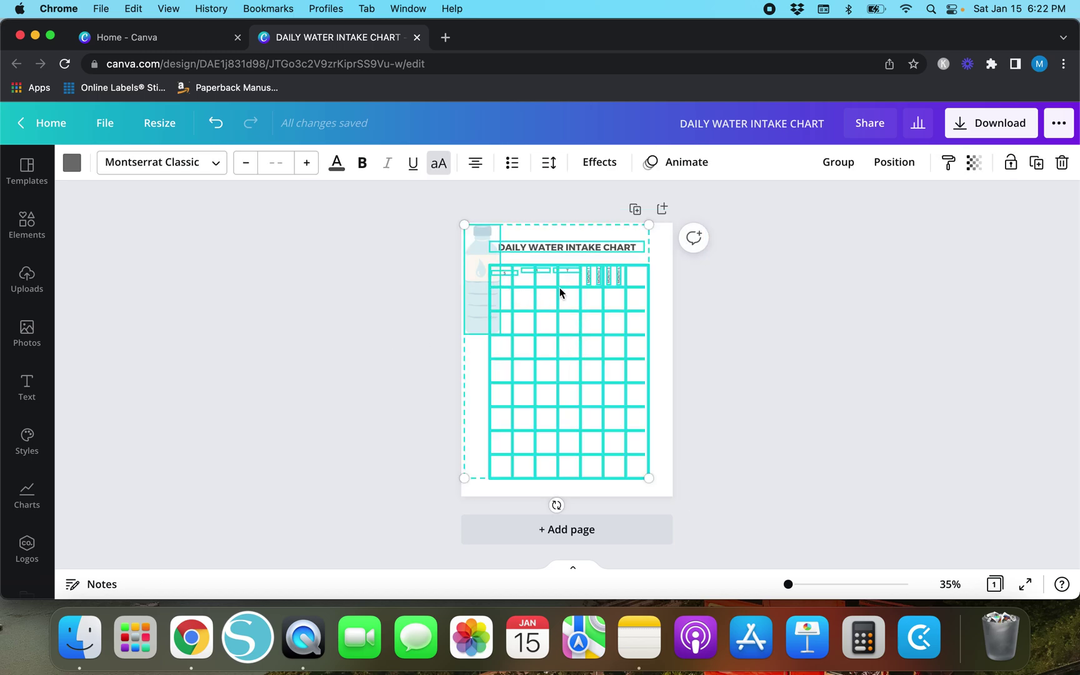
key(Delete)
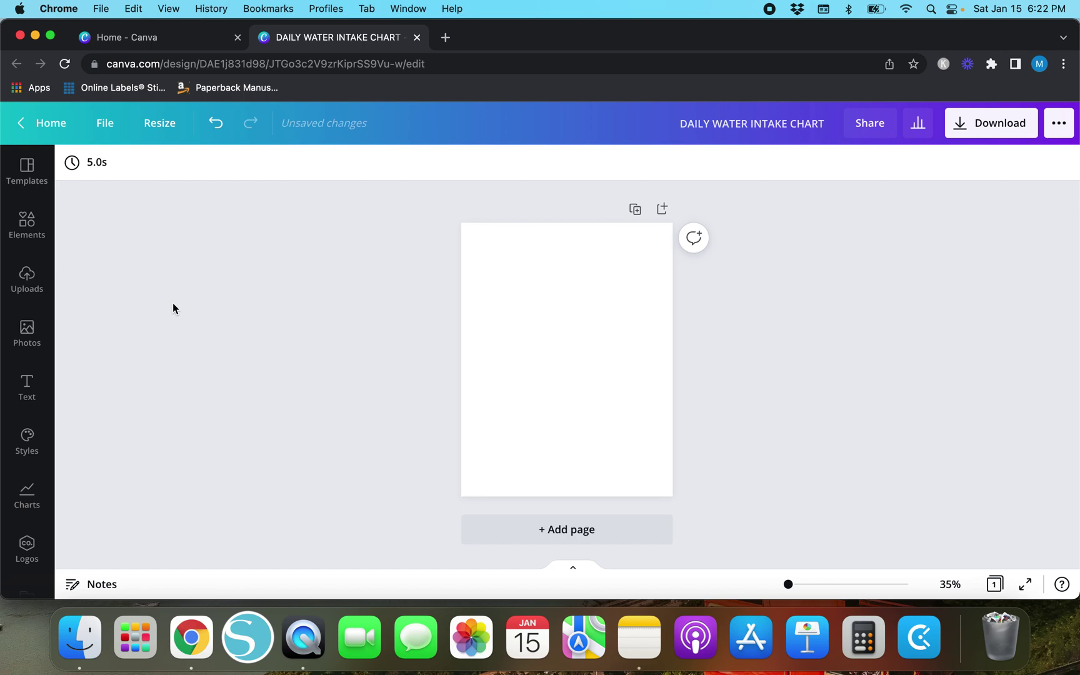
- Search the elements for "line", add the plain solid line to the page and set its line weight to 1
key(super+equal)
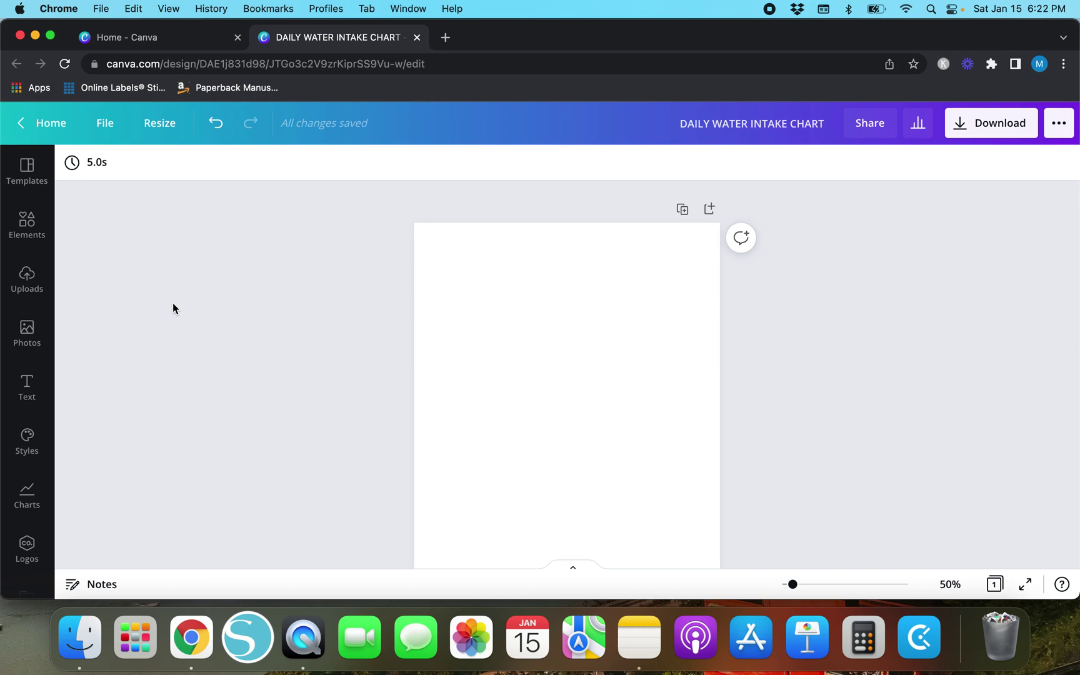
click(9, 226)
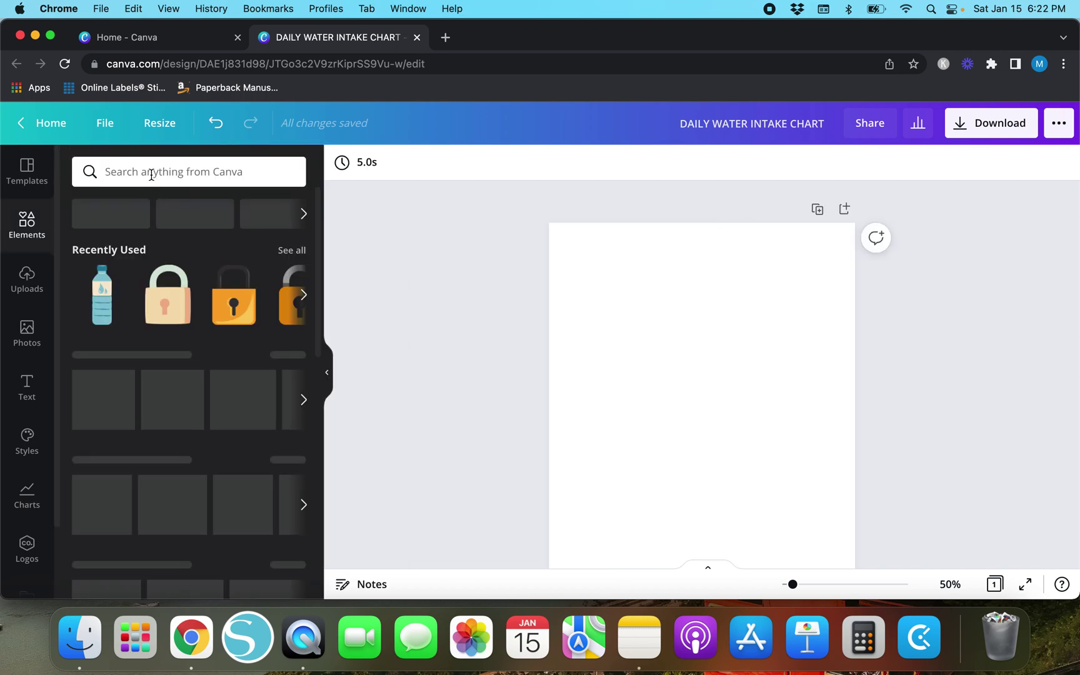
click(150, 173)
text(line)
key(Return)
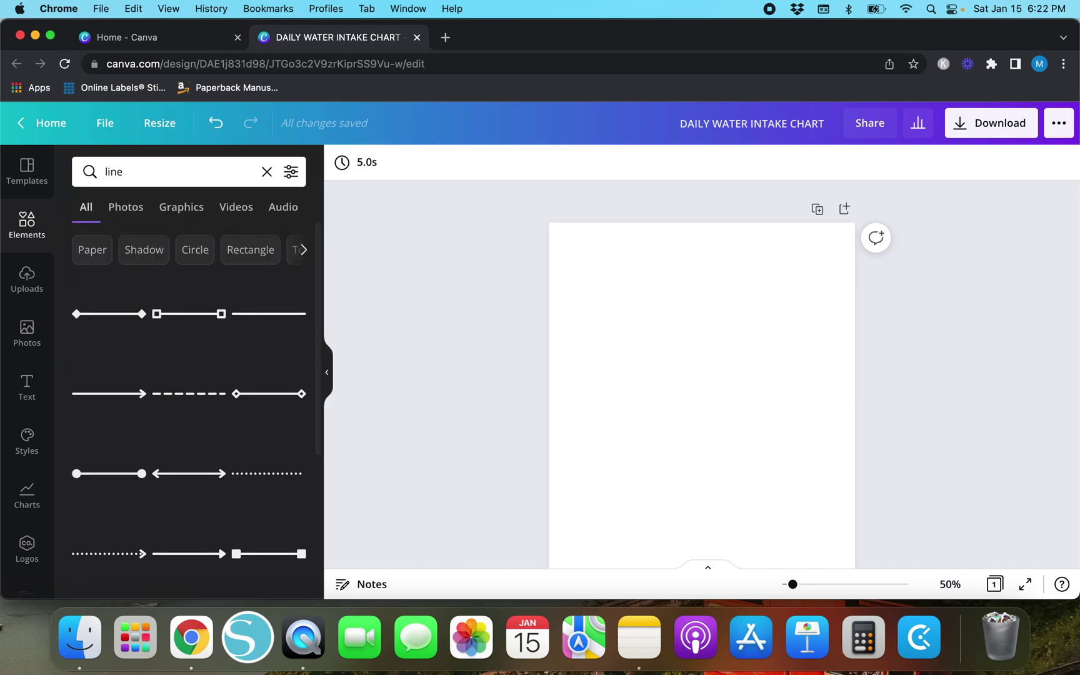
scroll(121, 448, down, 1)
scroll(214, 393, up, 1)
click(267, 329)
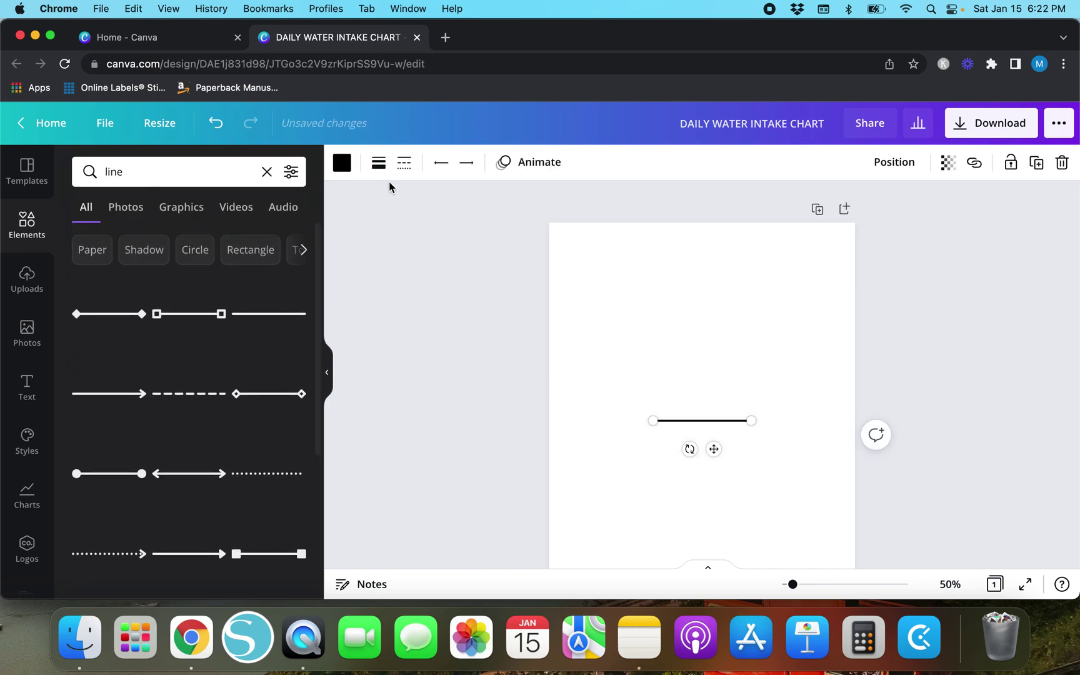
click(378, 162)
drag(468, 208, 362, 209)
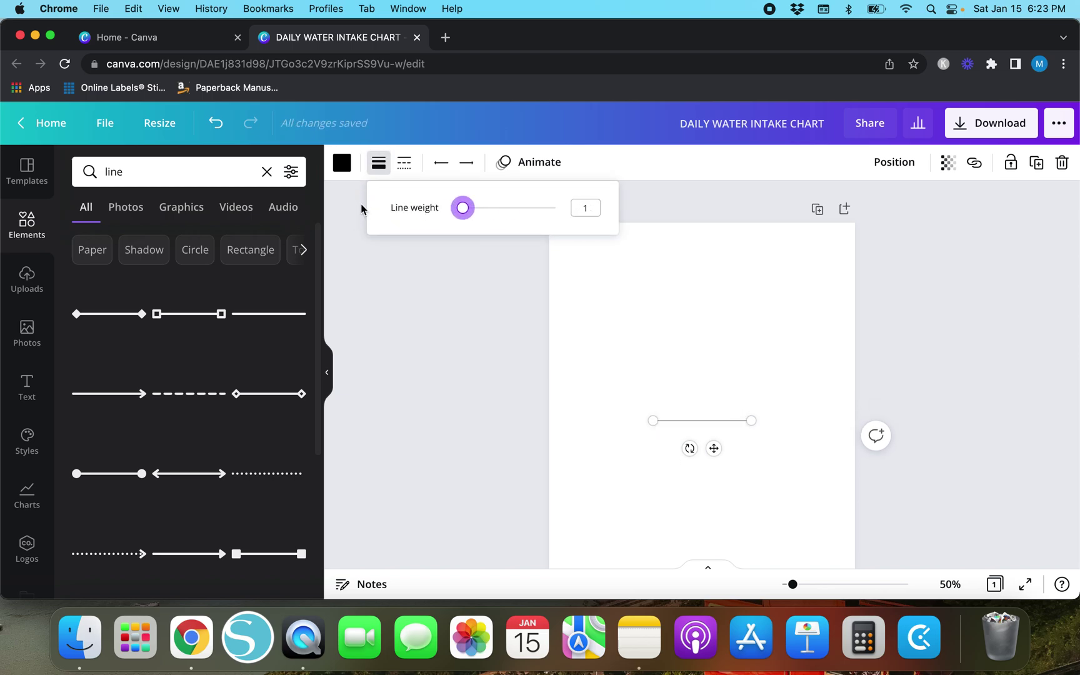
- Recolour the line purple #8D38AF, and delete it from the page
click(341, 163)
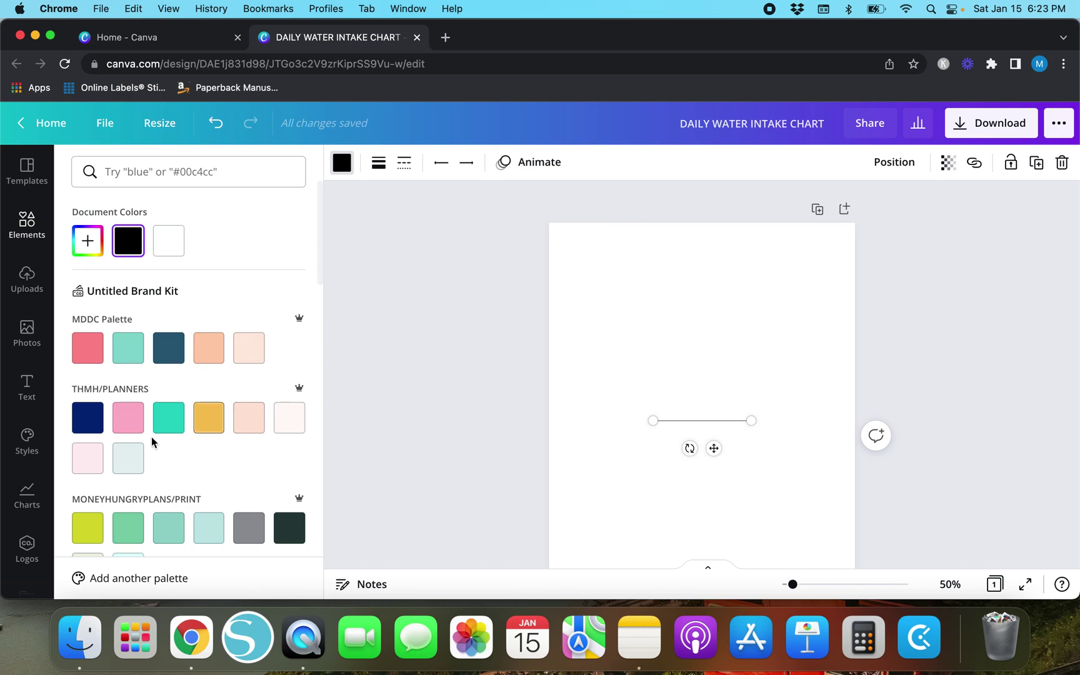
click(128, 528)
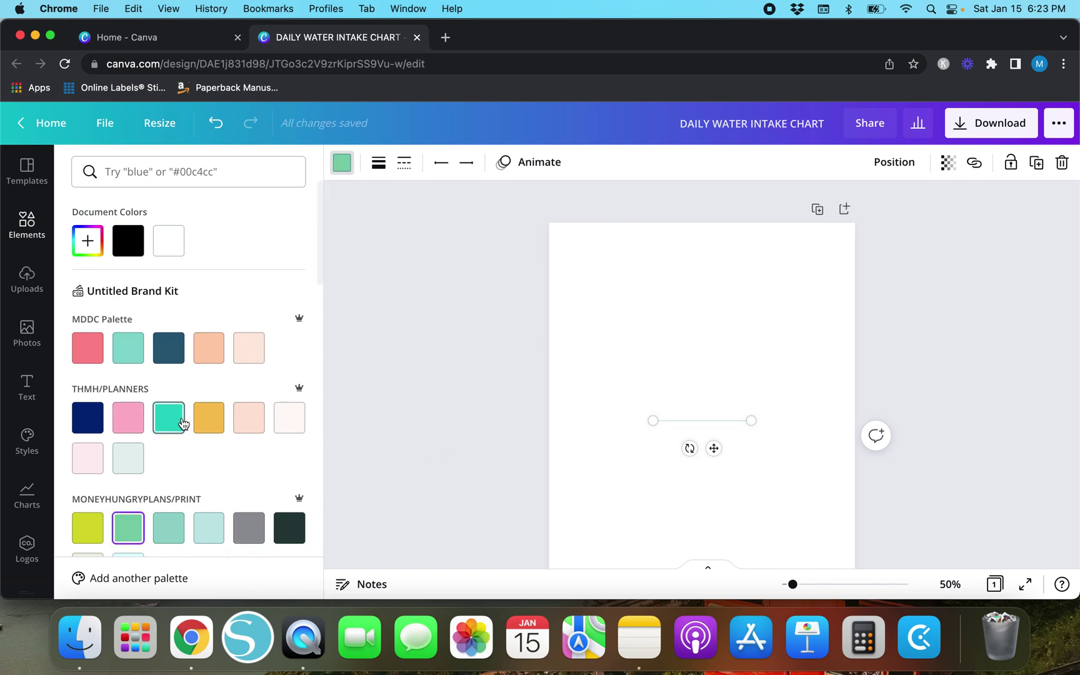
click(87, 240)
drag(214, 315, 221, 301)
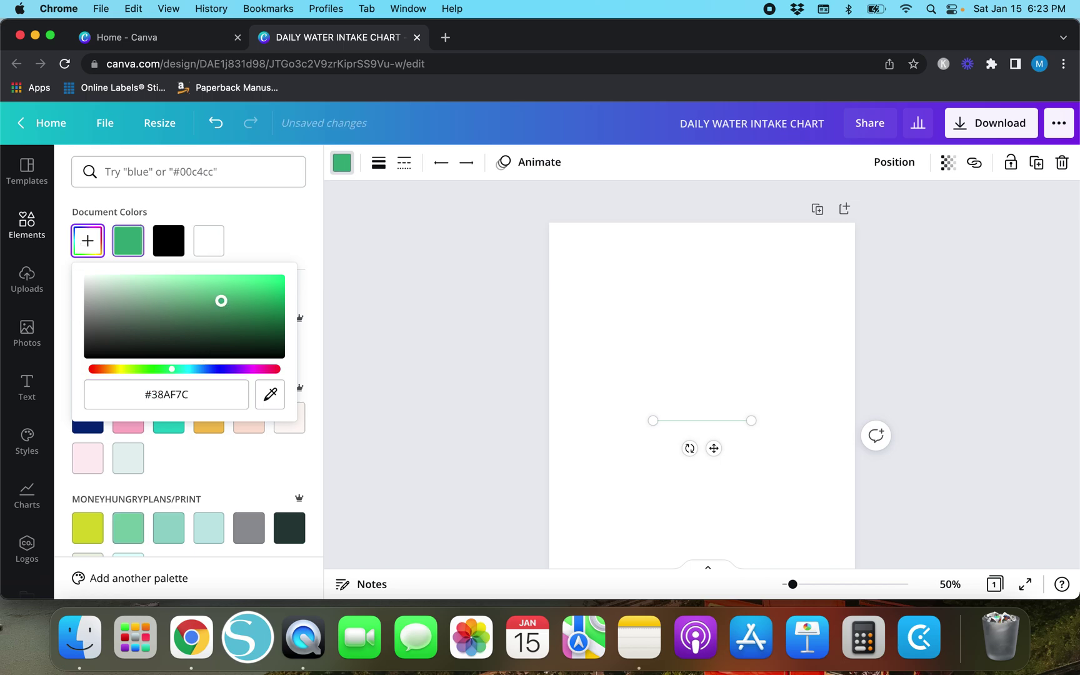
drag(177, 373, 238, 369)
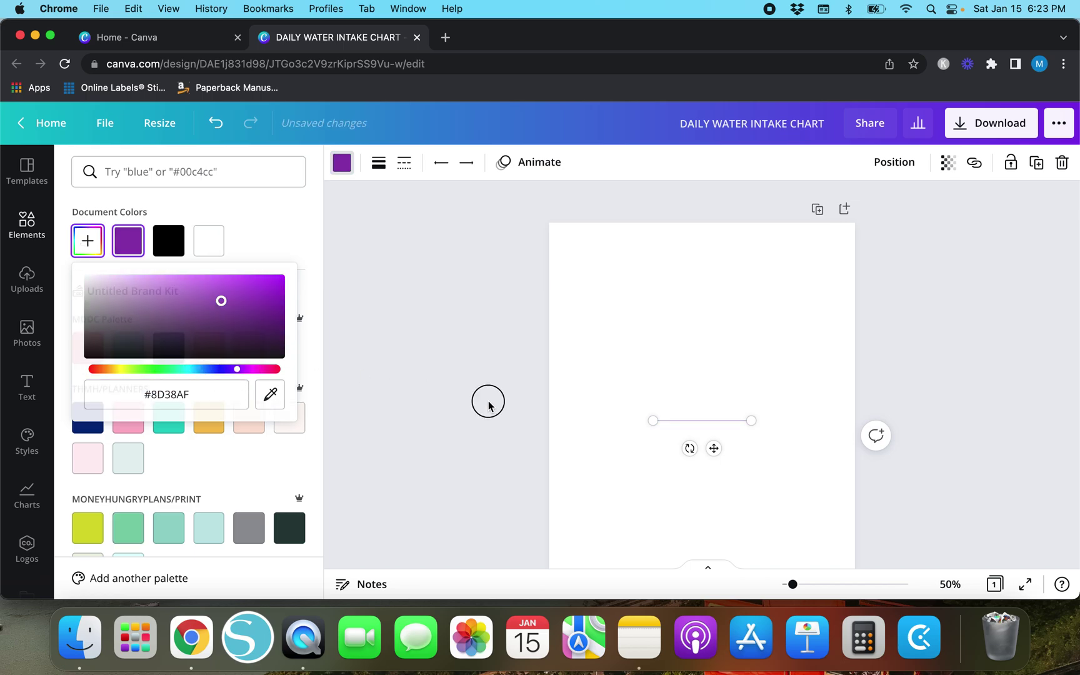
click(488, 403)
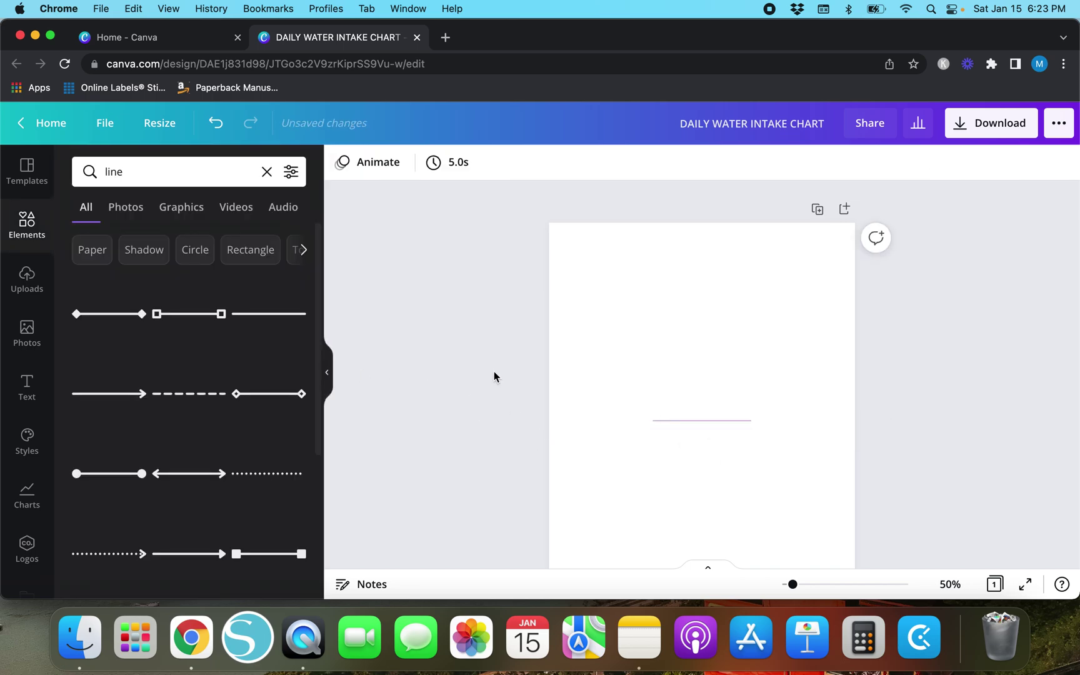
click(684, 420)
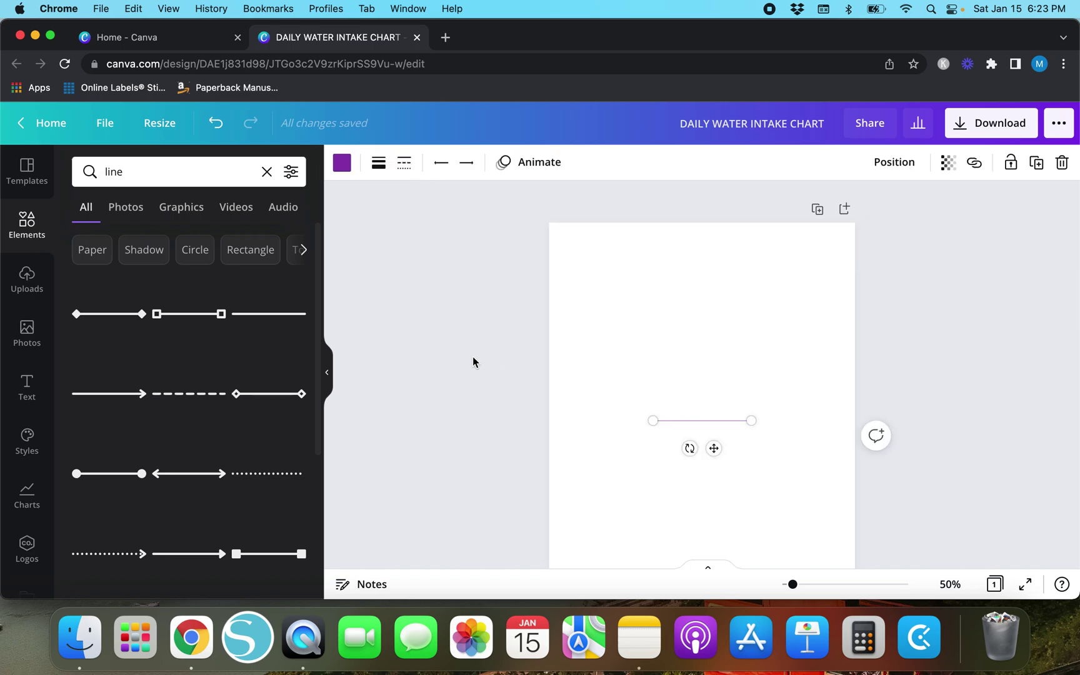
key(Delete)
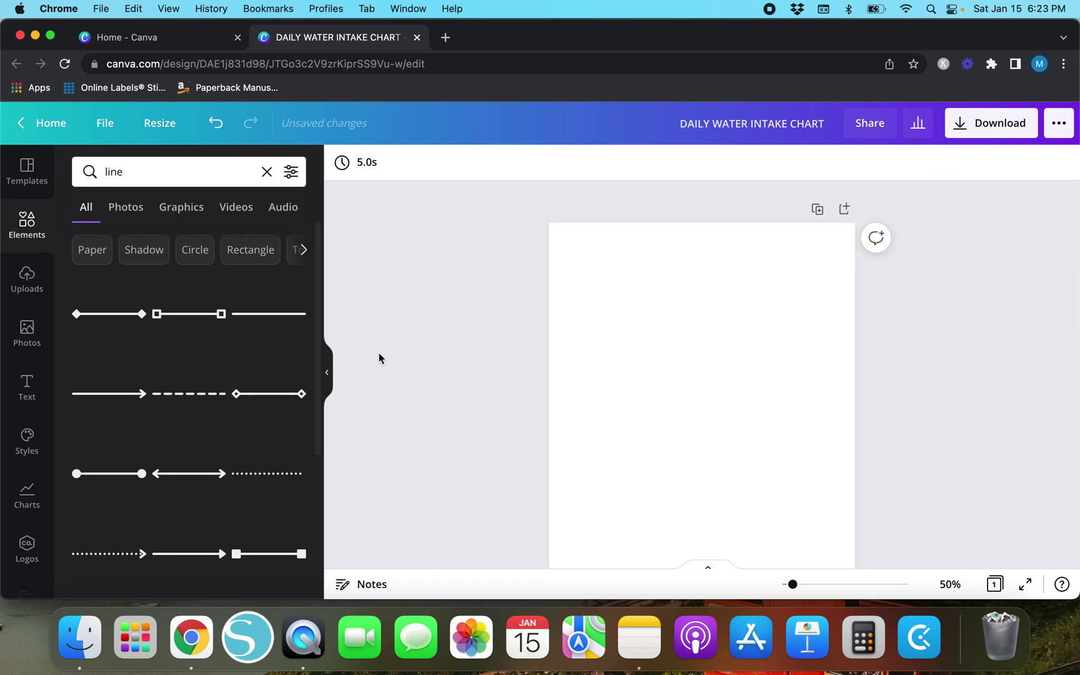
- Add a new black solid line at the page's centre, and remove the extra line placed below it
key(super+z)
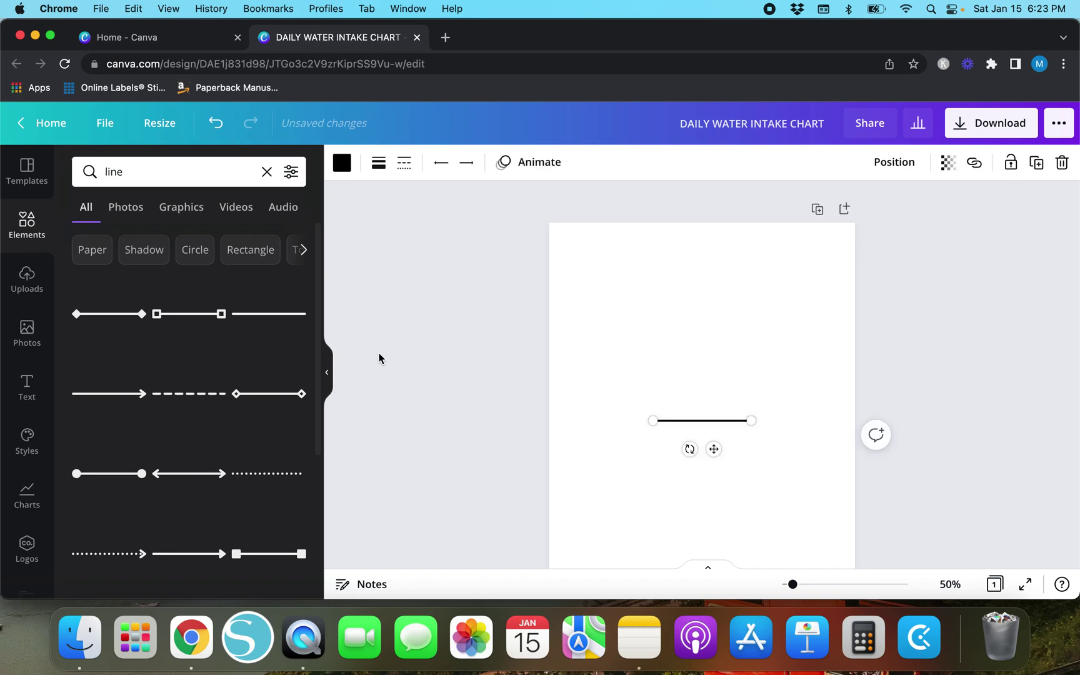
click(328, 375)
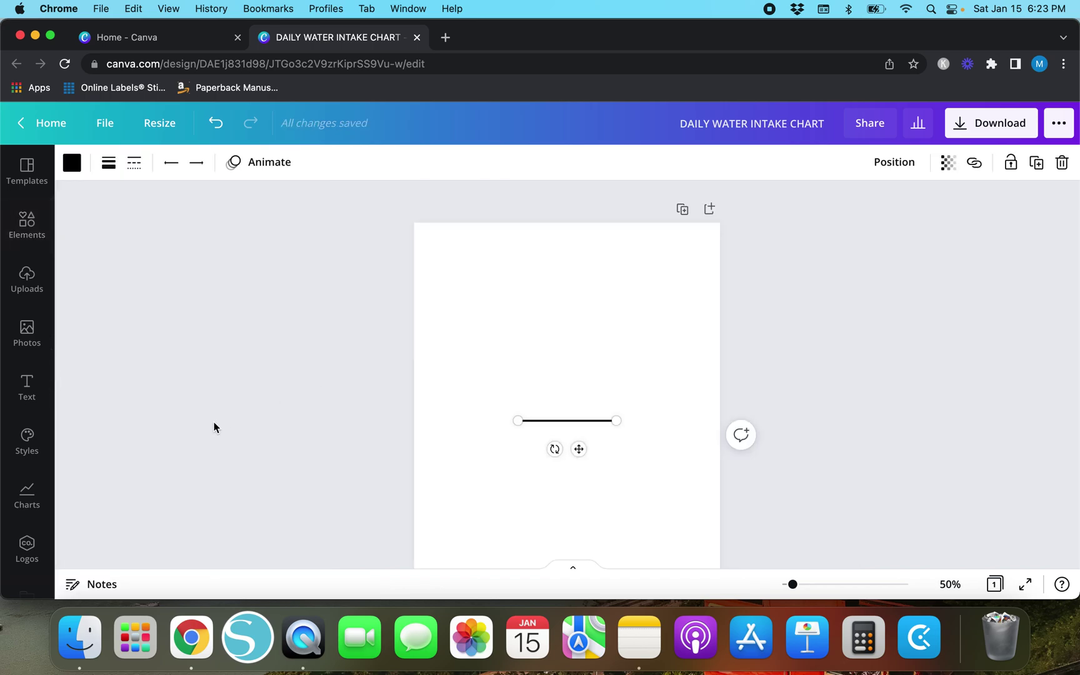
drag(579, 449, 526, 506)
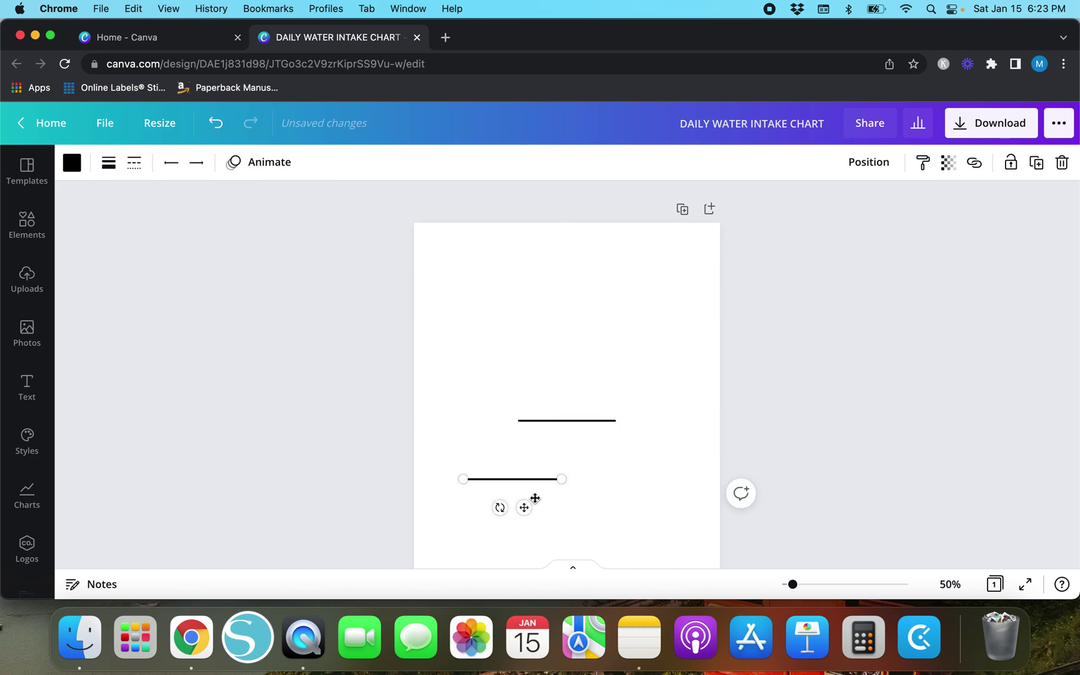
key(Delete)
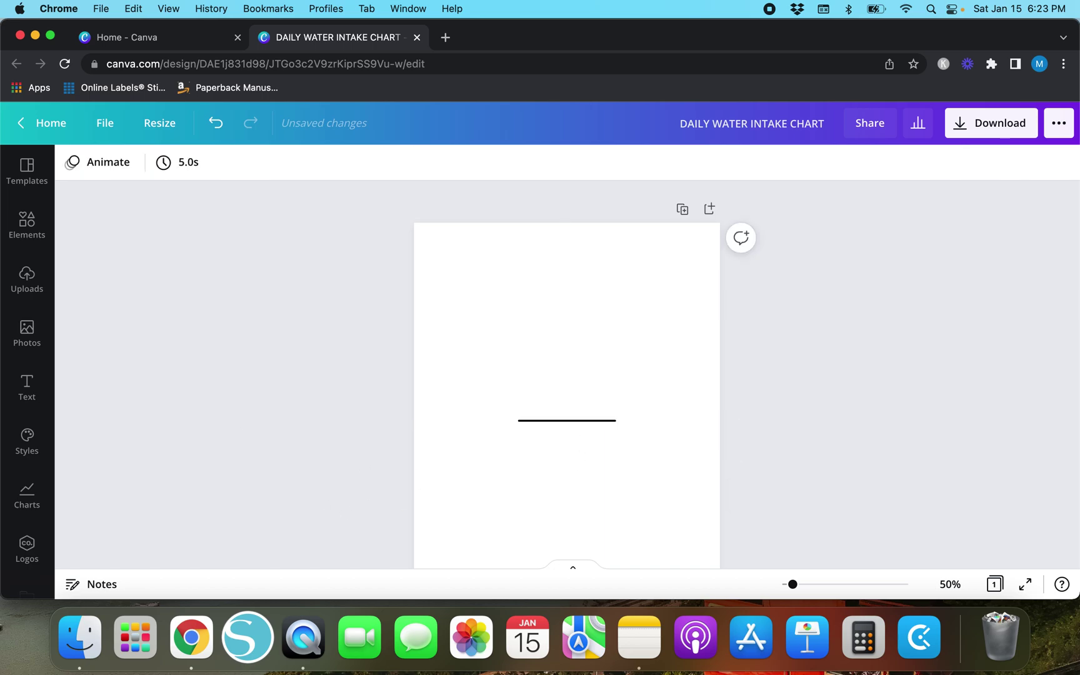
- Set the remaining centre line's weight to 1
click(590, 420)
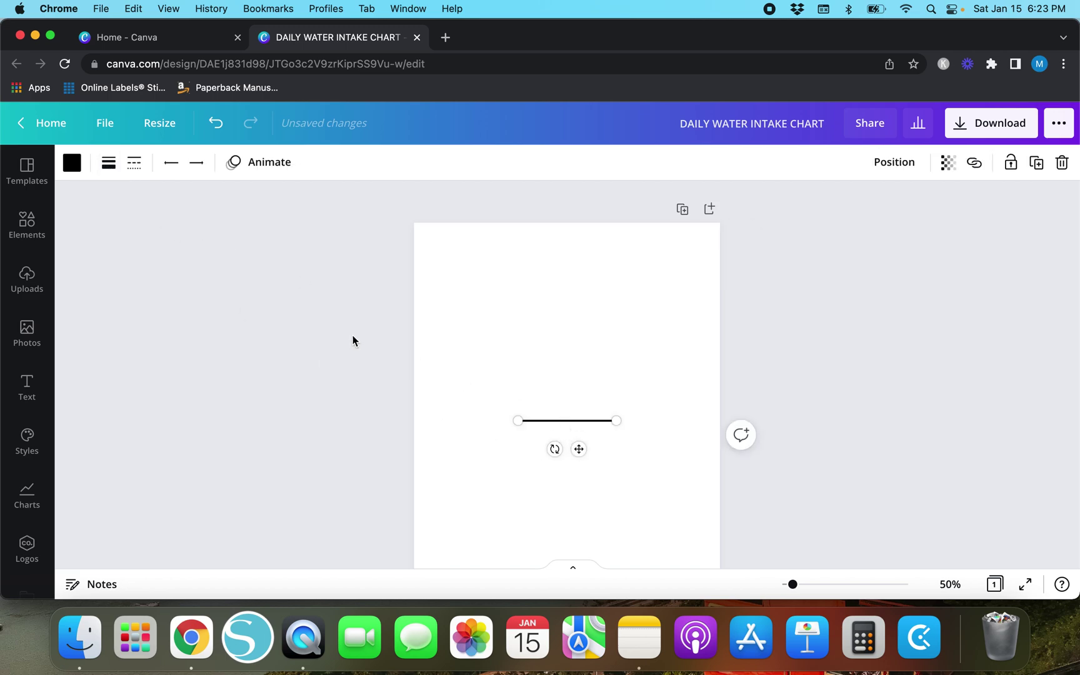
click(109, 164)
drag(191, 210, 110, 197)
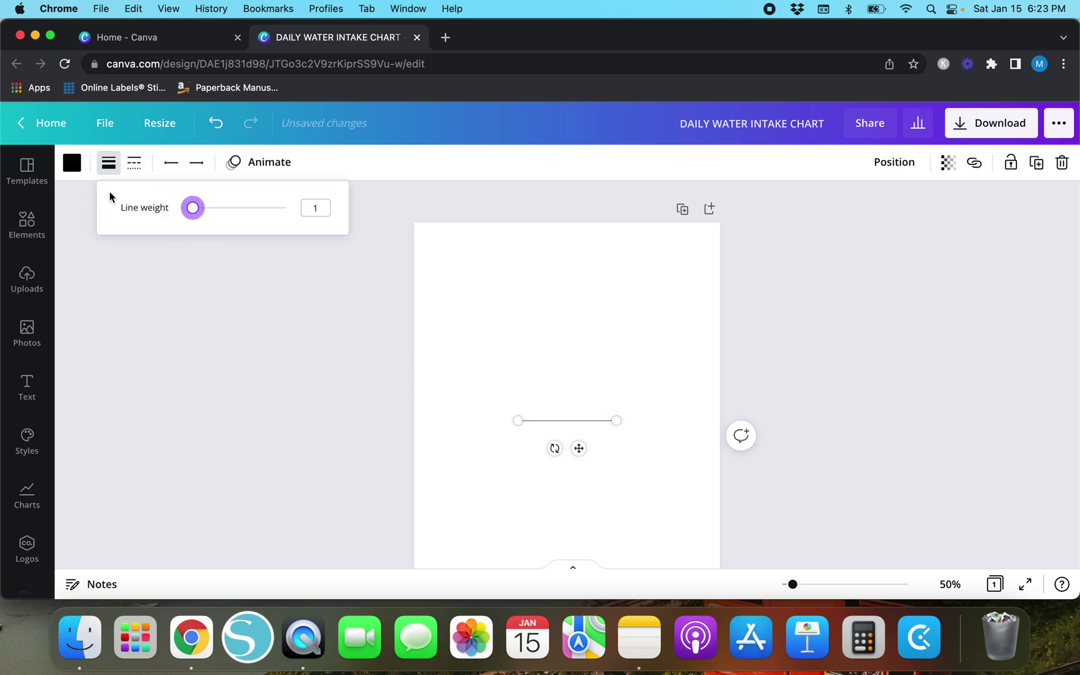
click(309, 427)
click(309, 426)
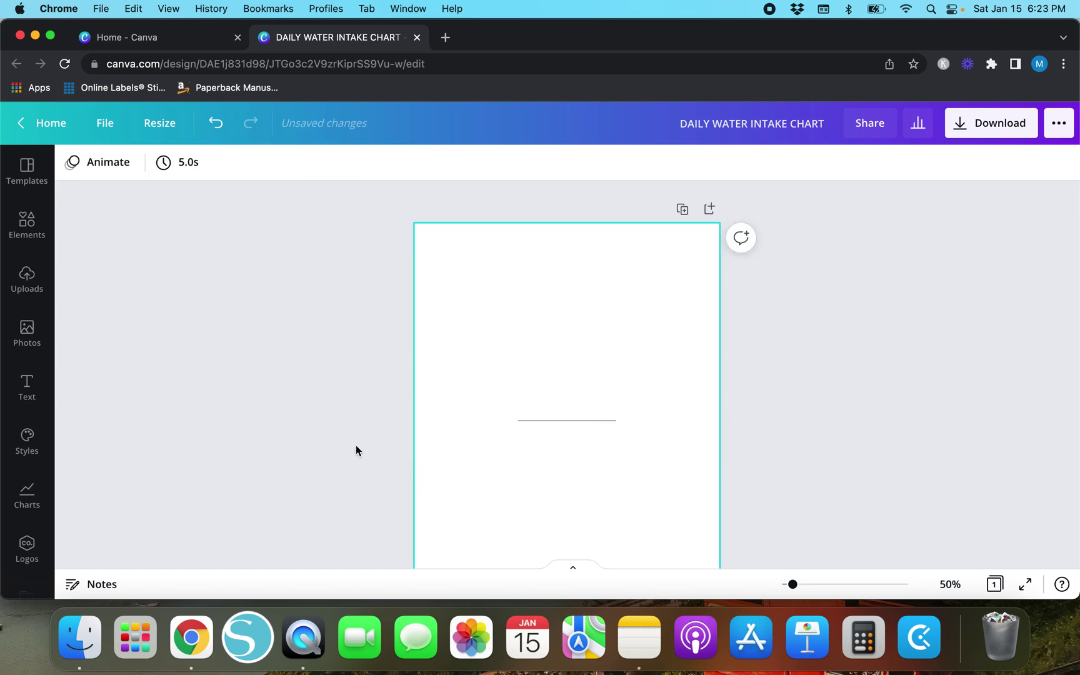
- Move the line to the left margin near the top of the page and stretch it across to the right margin
key(super+equal)
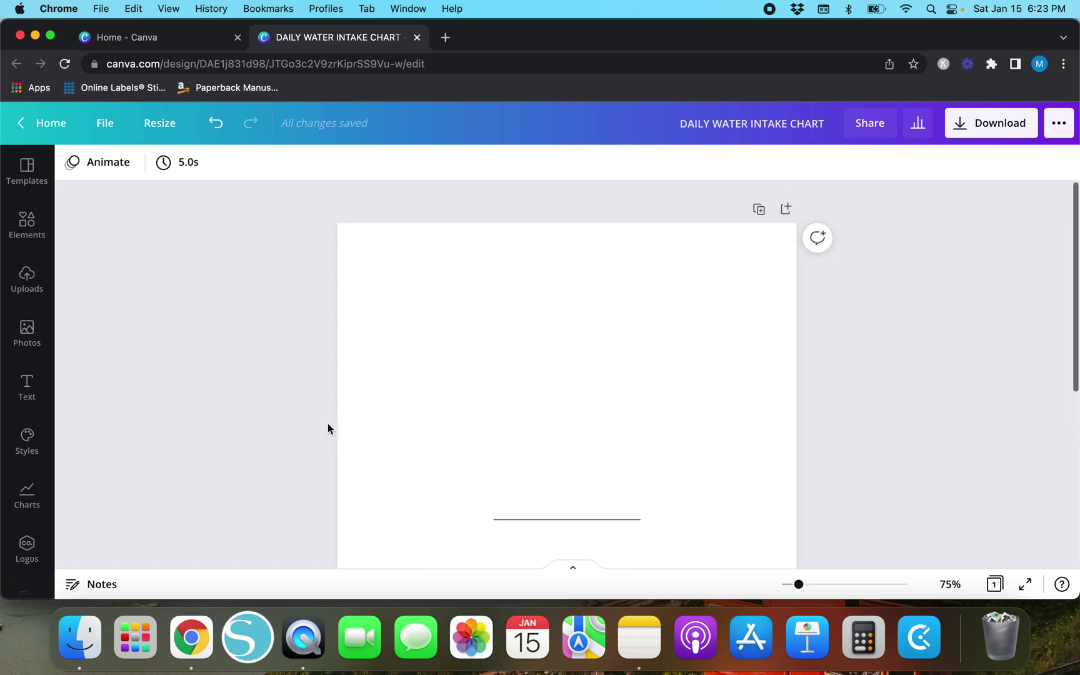
drag(535, 517, 429, 296)
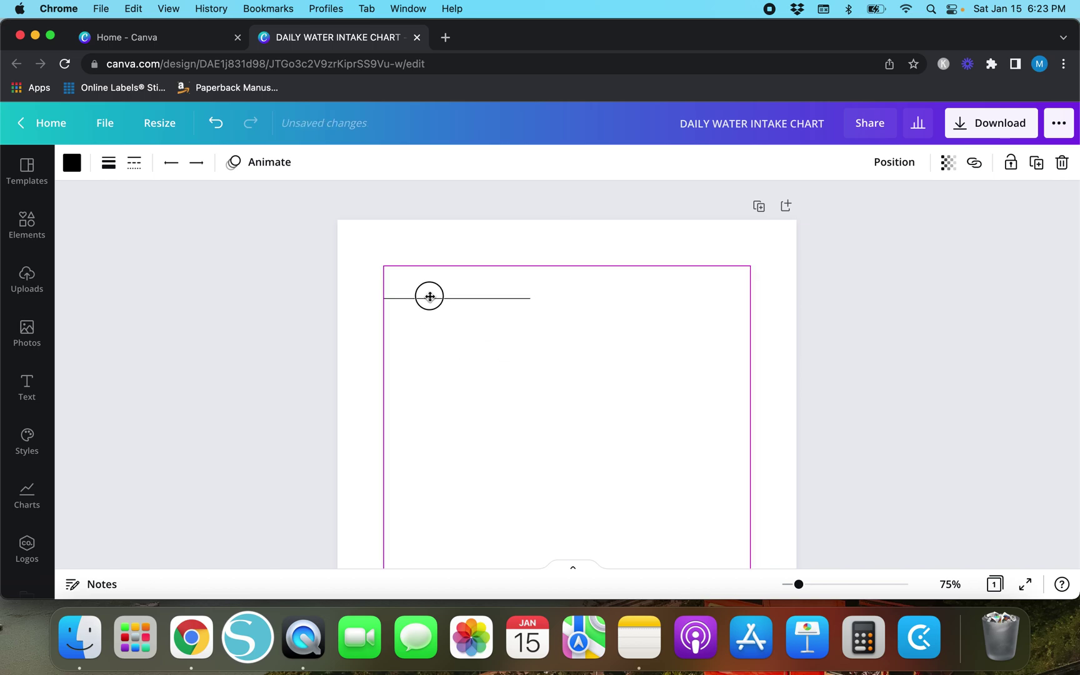
drag(430, 296, 429, 306)
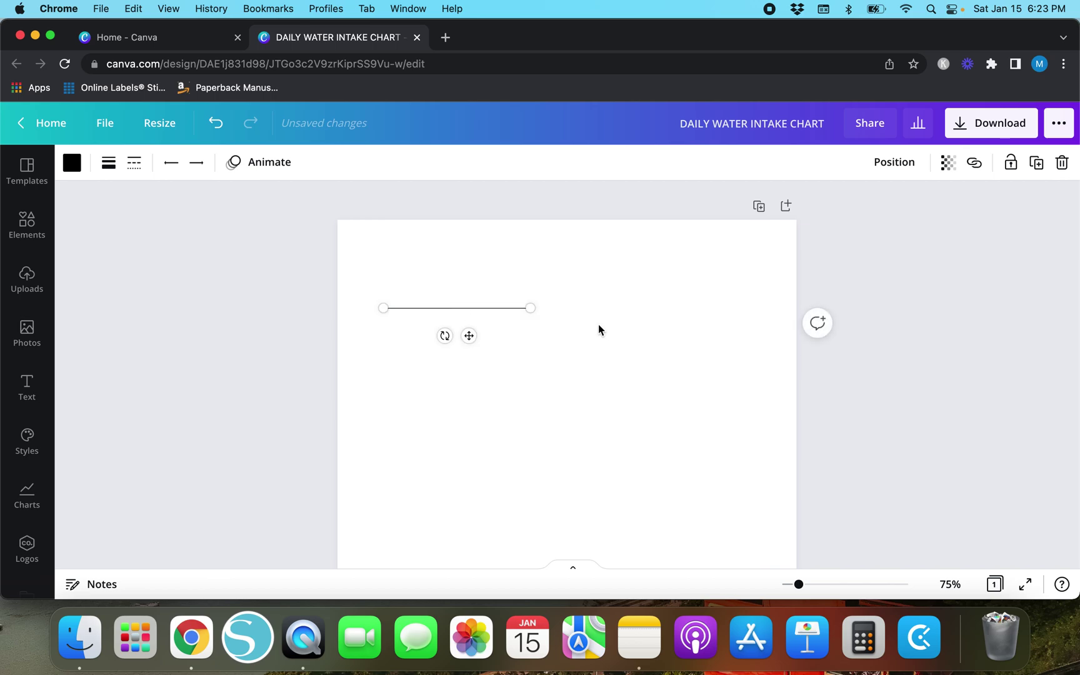
drag(530, 308, 754, 306)
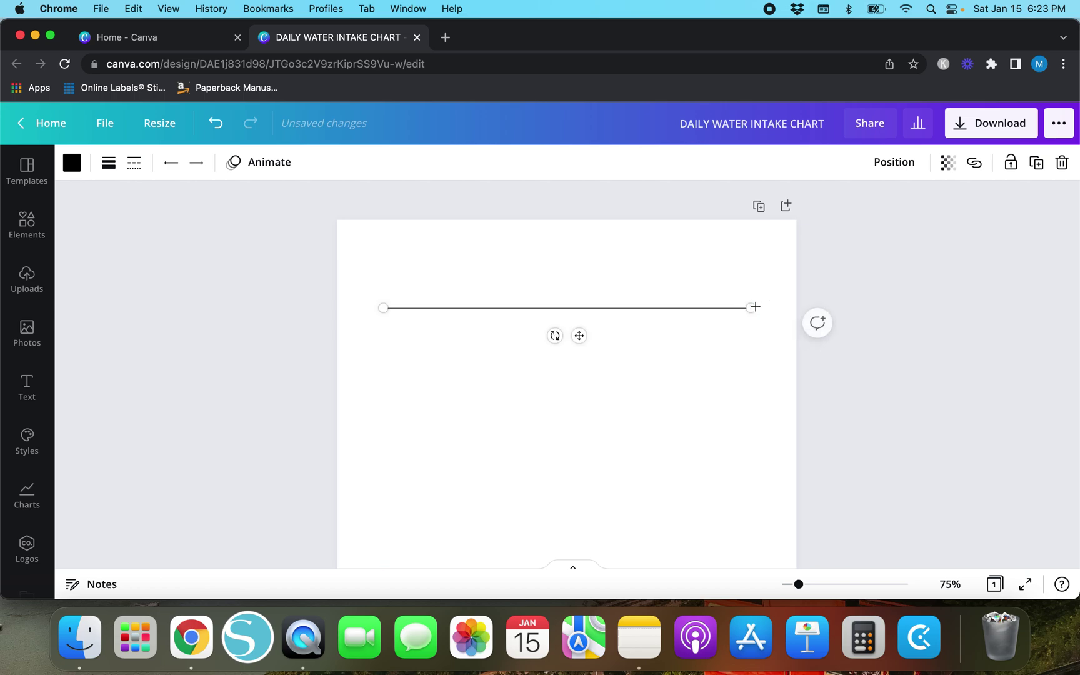
click(711, 404)
click(948, 403)
scroll(948, 402, down, 3)
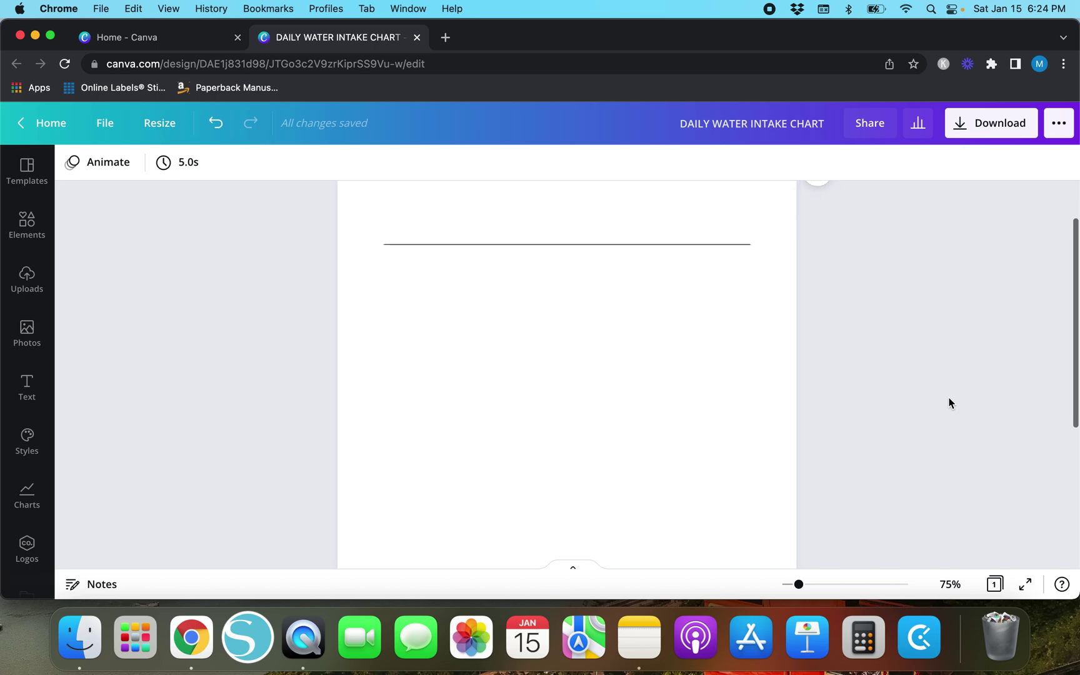
scroll(949, 402, up, 3)
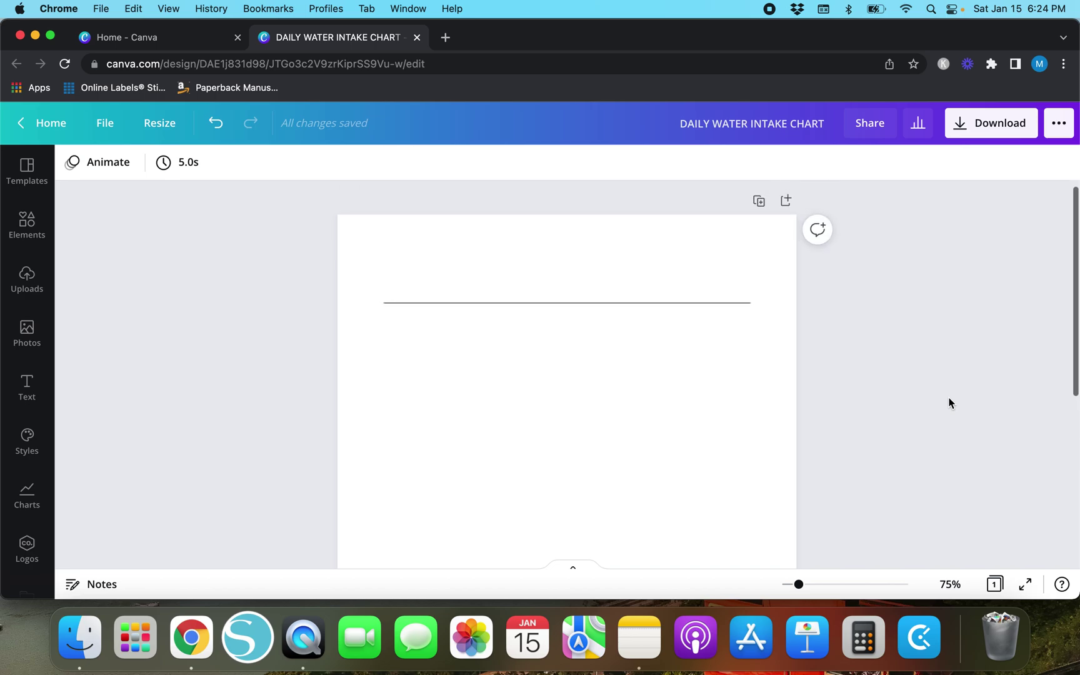
click(571, 303)
click(294, 352)
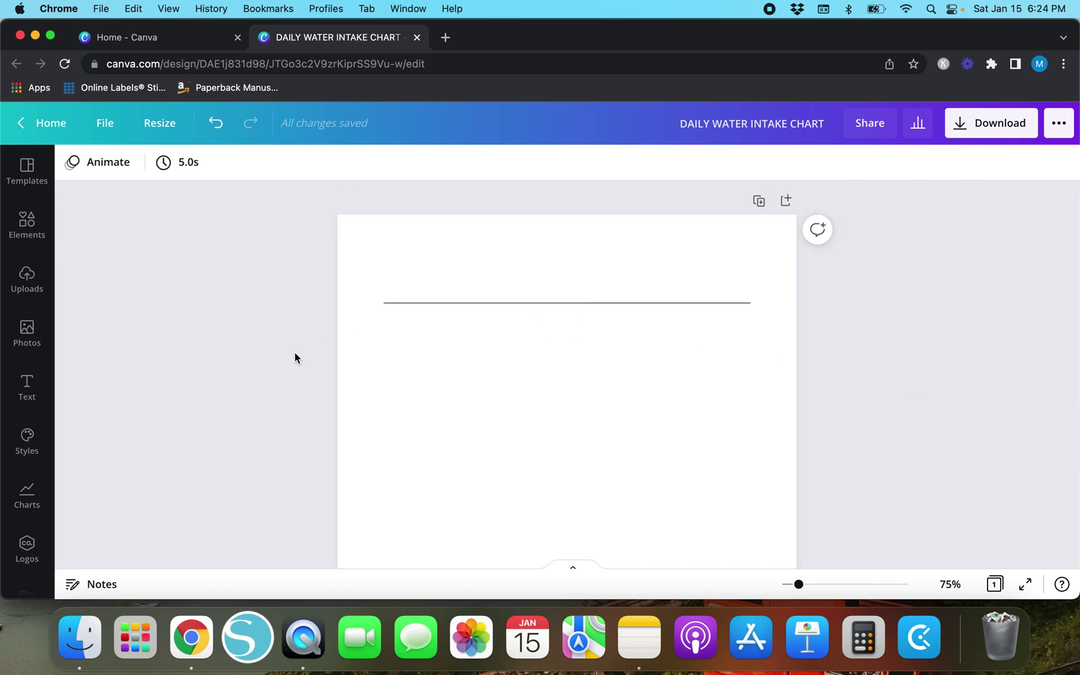
- Add a second solid line below the full-width line and set its weight to 1
key(l)
click(108, 162)
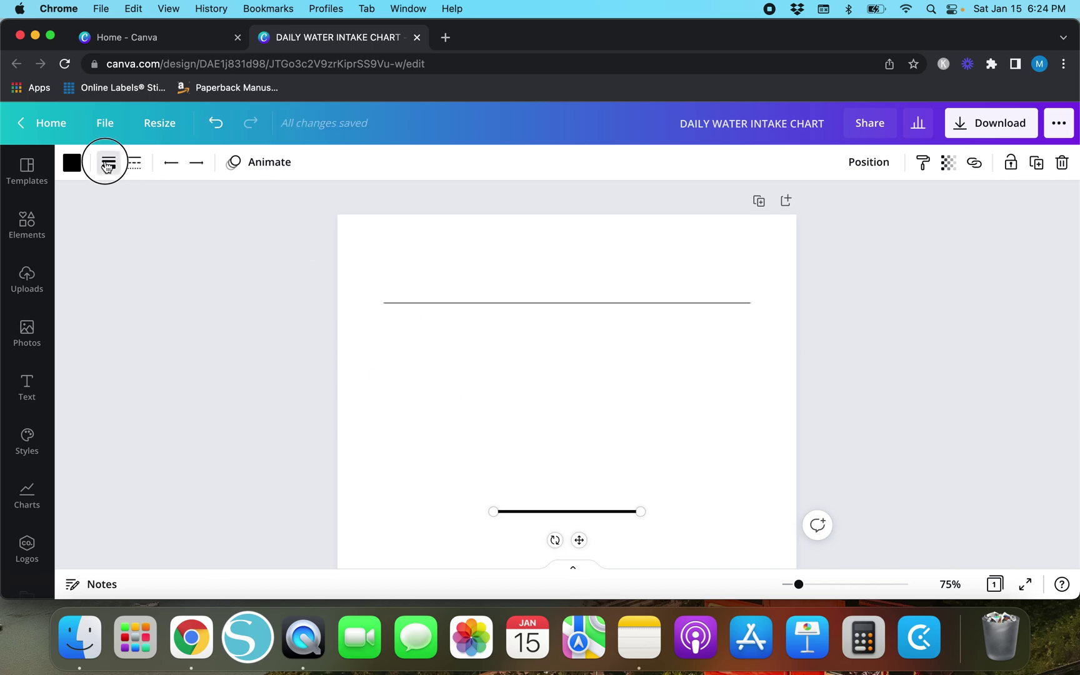
drag(190, 208, 61, 217)
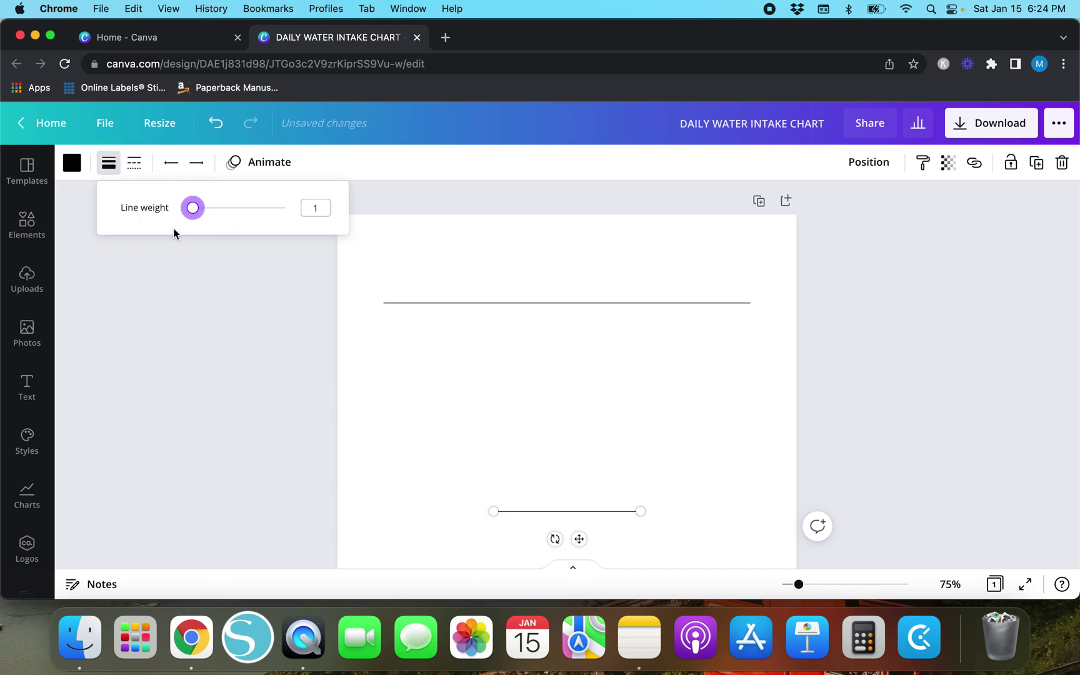
click(210, 316)
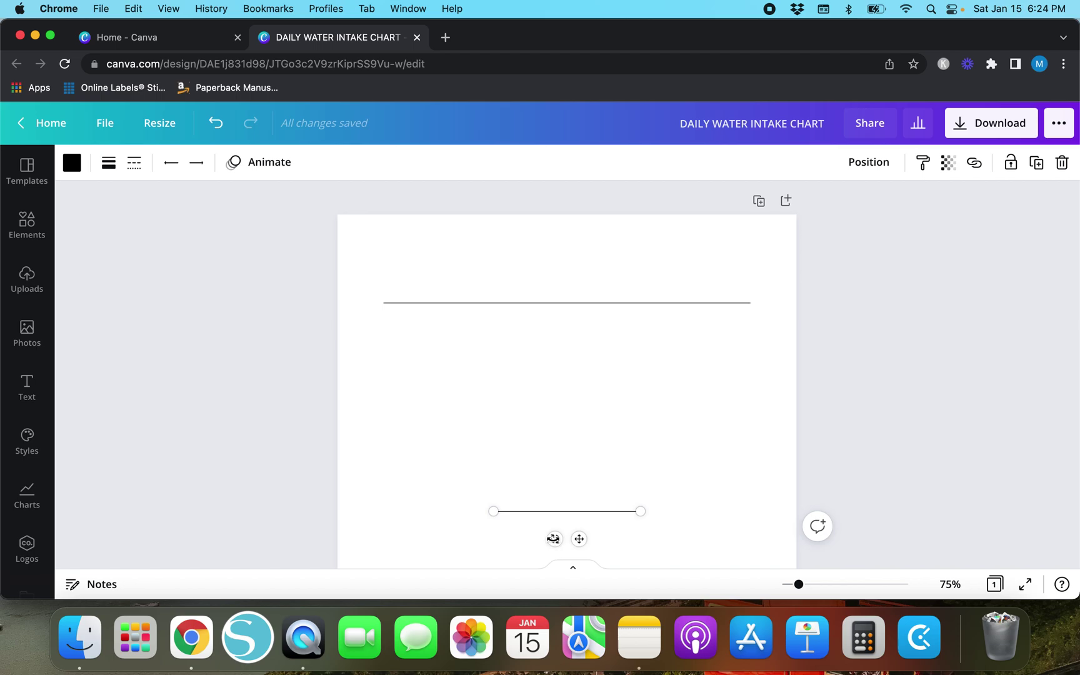
- Rotate the second line to vertical and place its upper end at the left end of the full-width line, forming a corner
scroll(554, 541, down, 3)
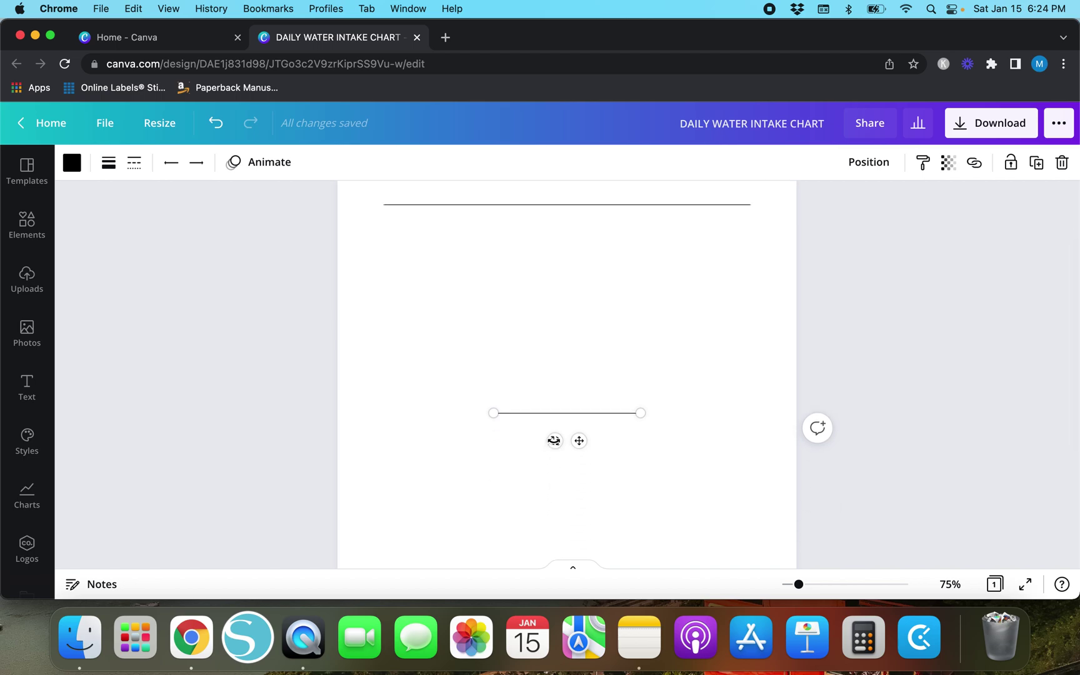
drag(555, 440, 606, 429)
click(871, 162)
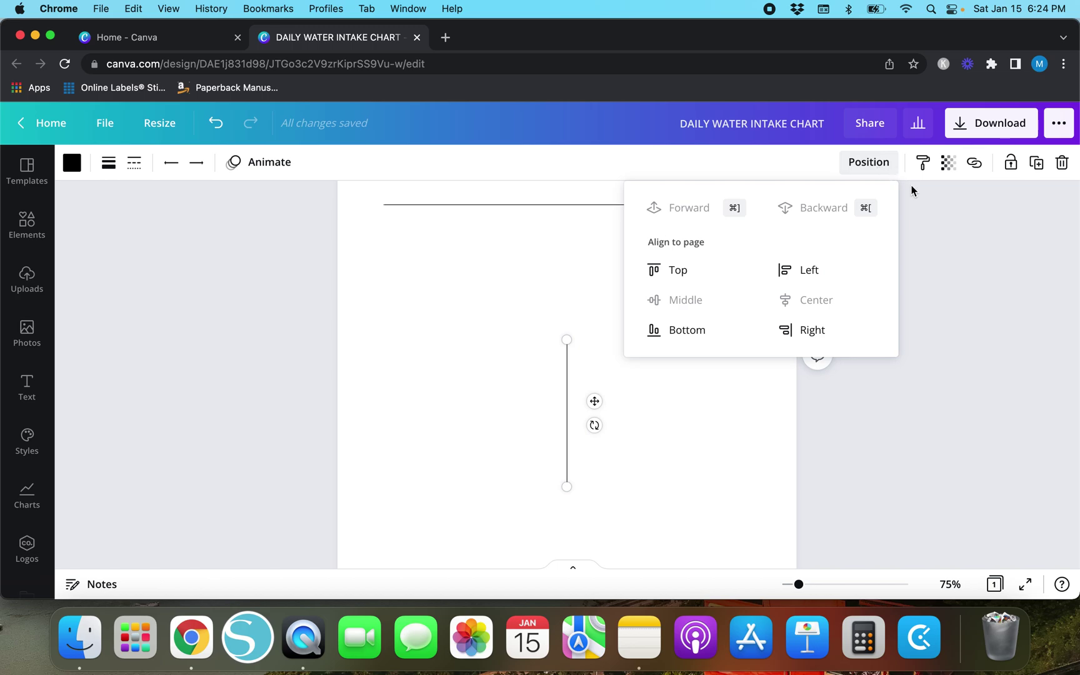
click(931, 230)
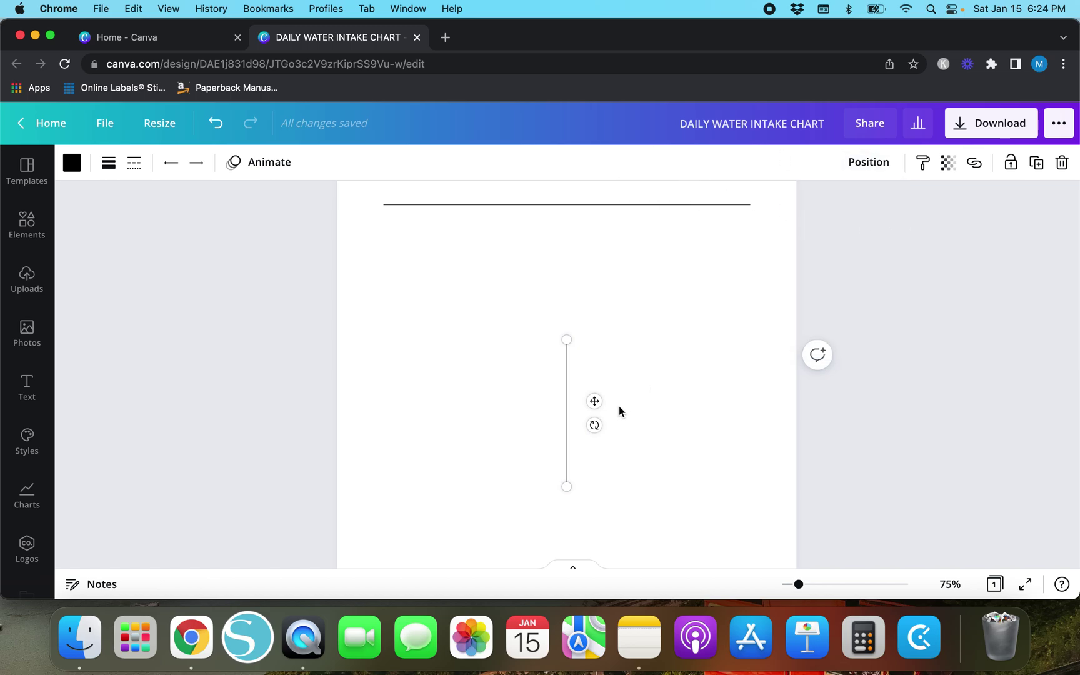
drag(593, 402, 408, 270)
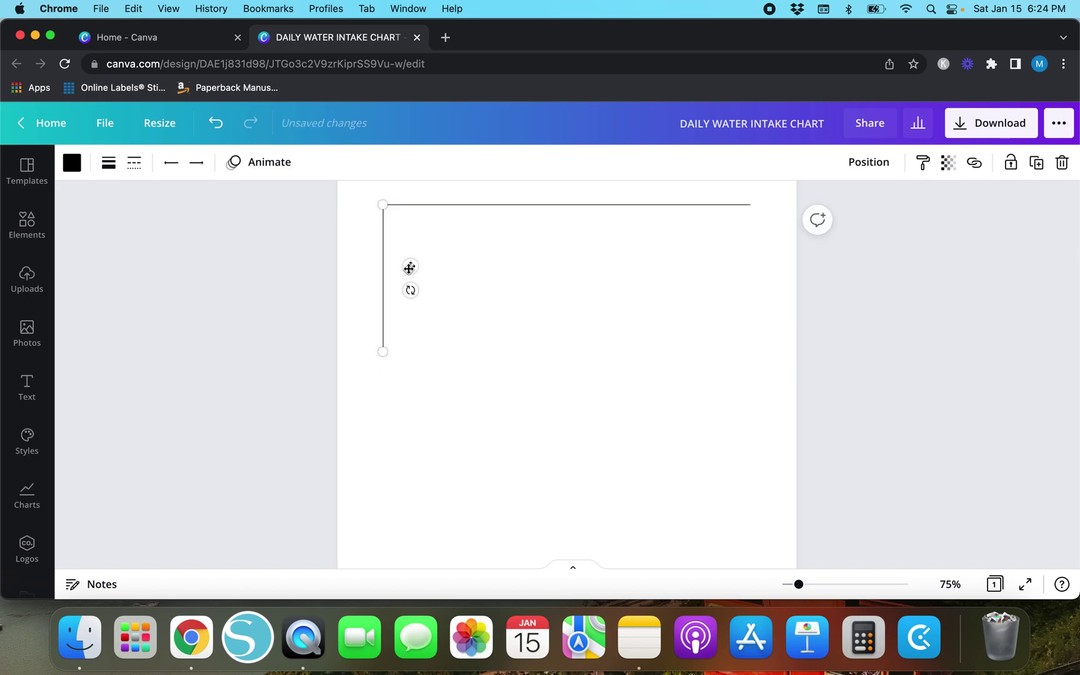
click(426, 304)
click(382, 272)
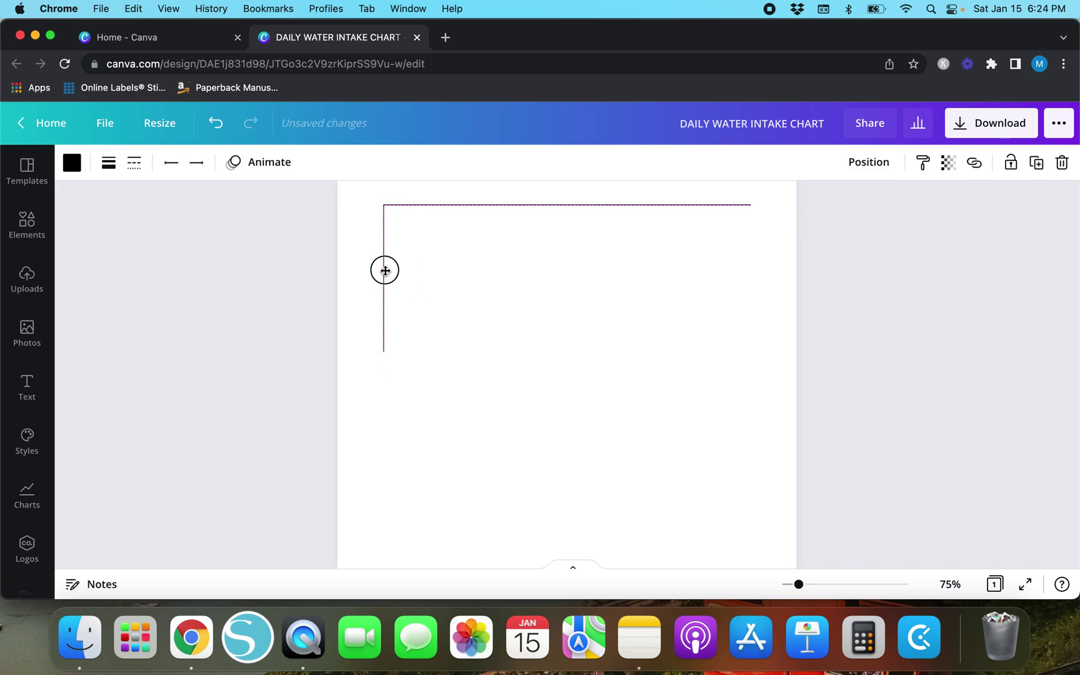
click(527, 340)
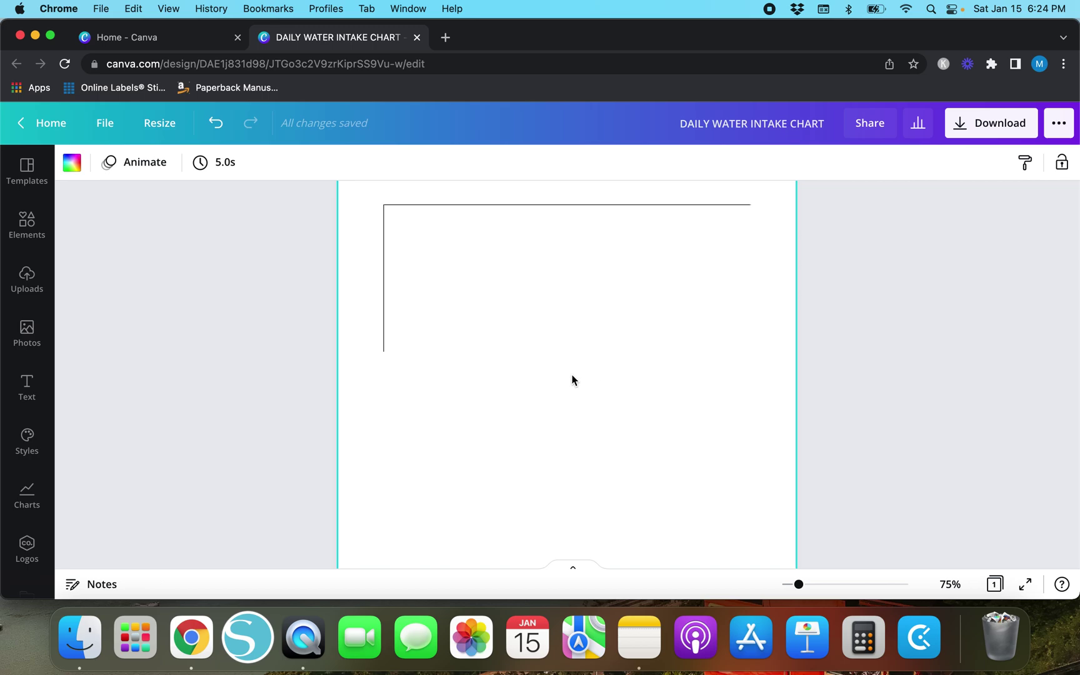
- Duplicate the vertical line and place the copy at the right end of the full-width line
click(384, 277)
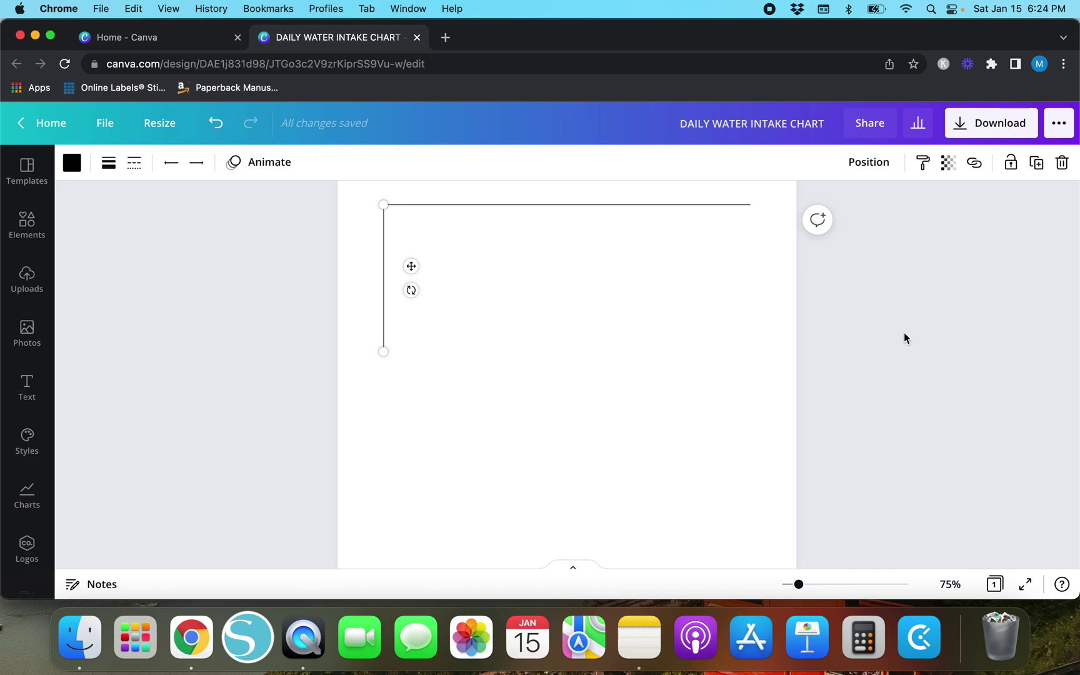
drag(411, 266, 776, 262)
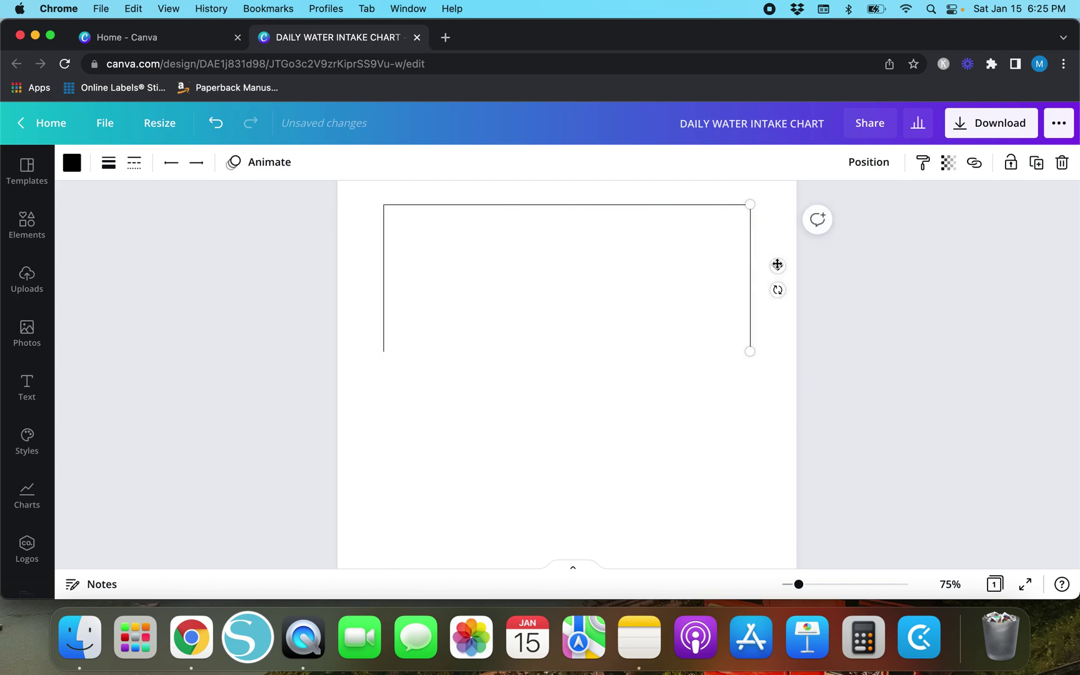
click(637, 383)
scroll(561, 349, up, 3)
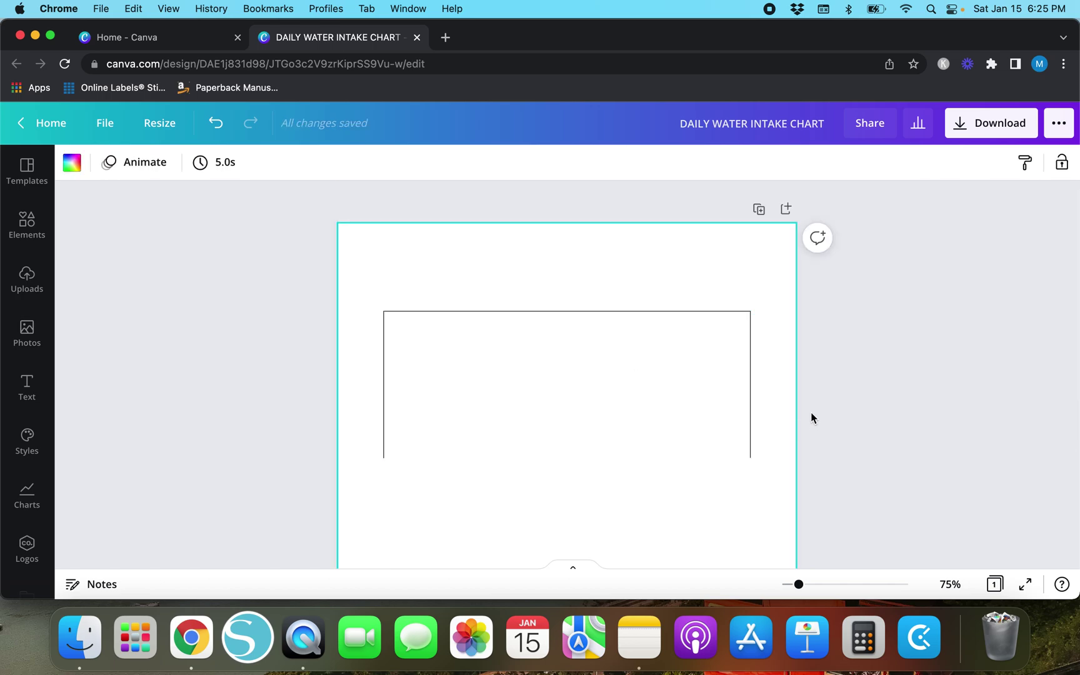
- Duplicate the vertical line to add five more column dividers between the two outer verticals, hanging from the full-width line
click(753, 382)
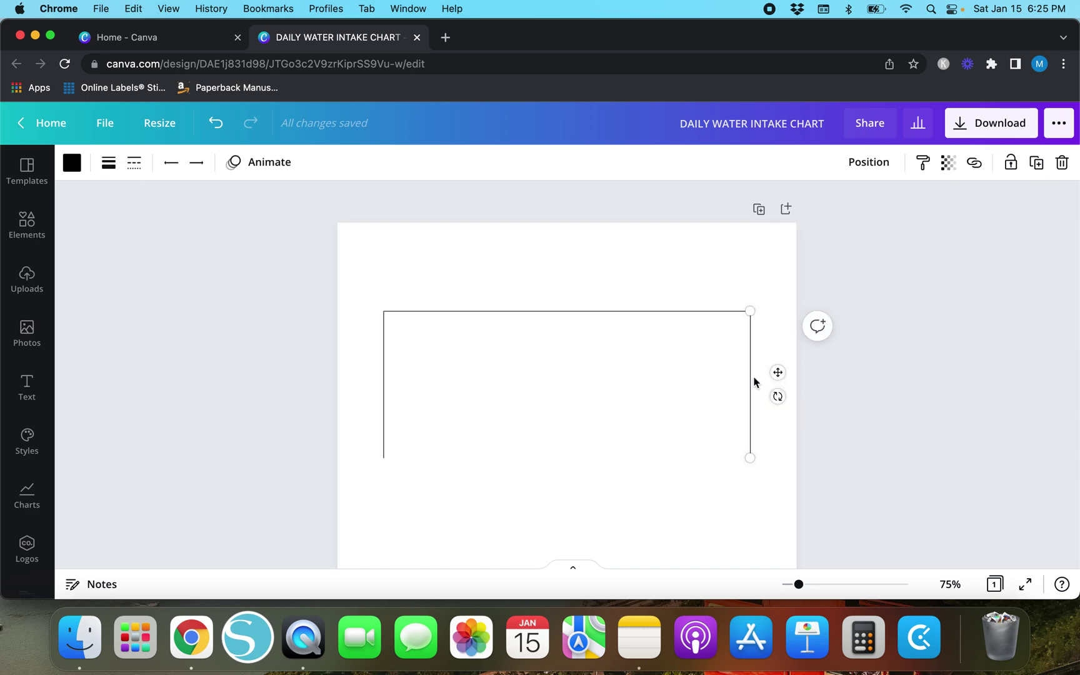
drag(778, 374, 439, 400)
key(super+d)
key(super+d)
key(super+d)
key(super+d)
click(515, 482)
click(453, 536)
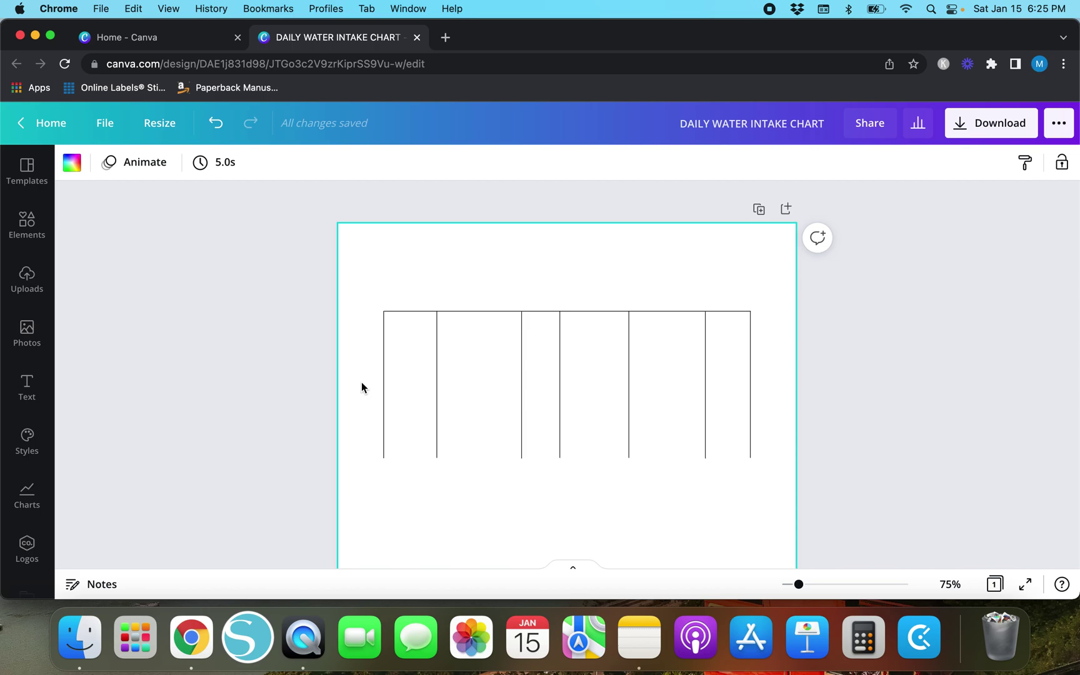
- Space all seven vertical lines evenly across the table using Tidy up
drag(361, 383, 773, 436)
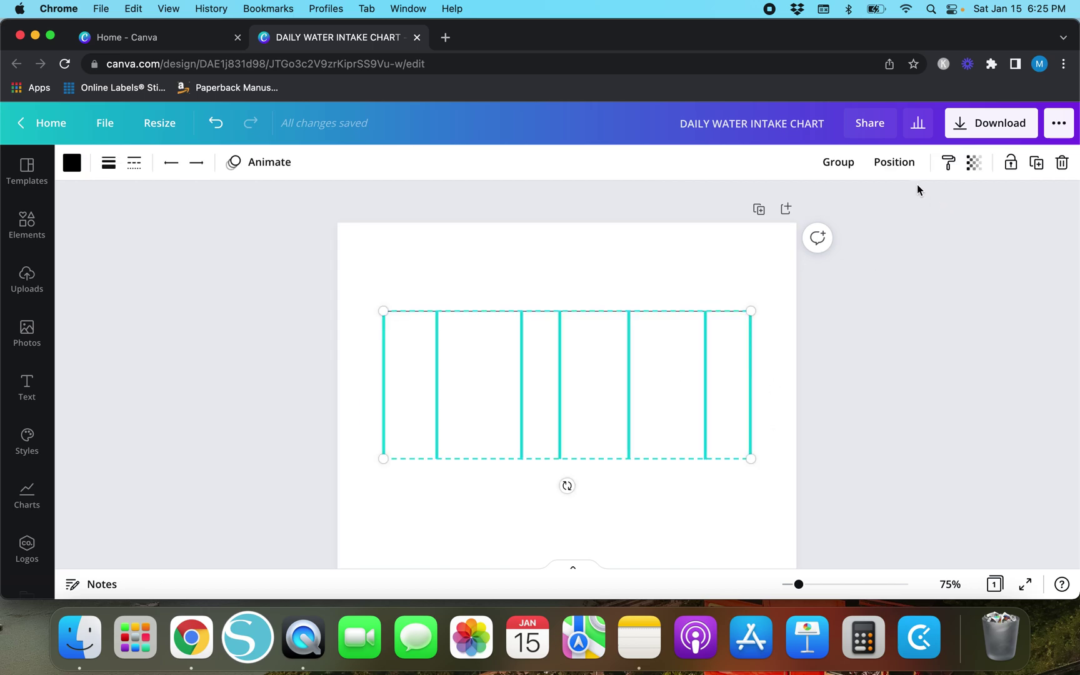
click(896, 163)
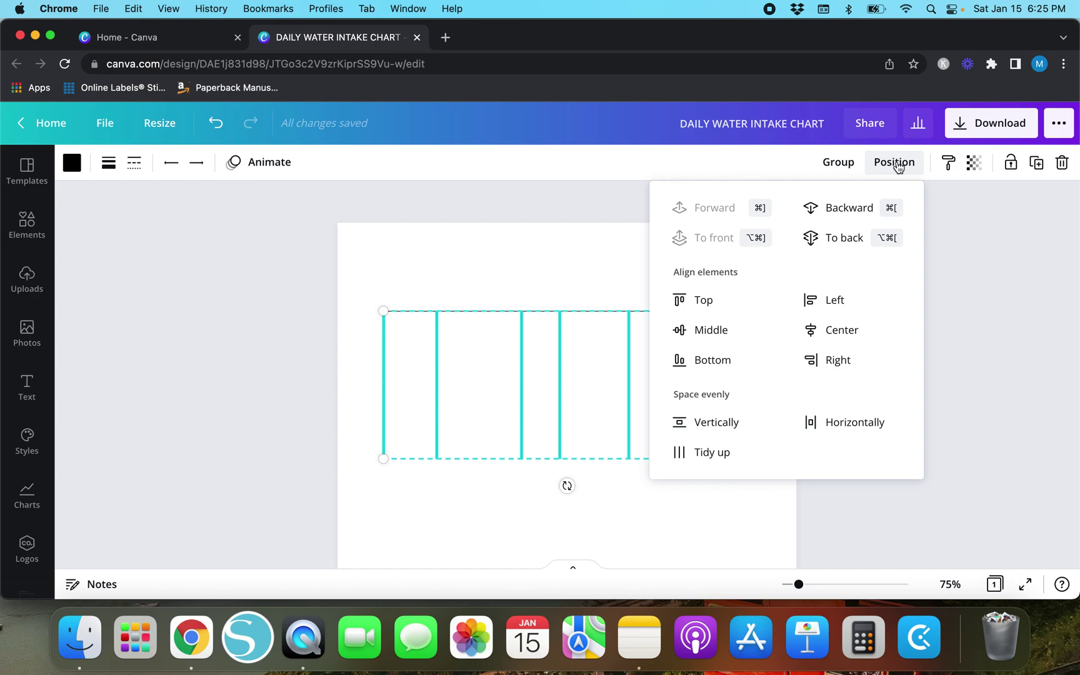
click(696, 453)
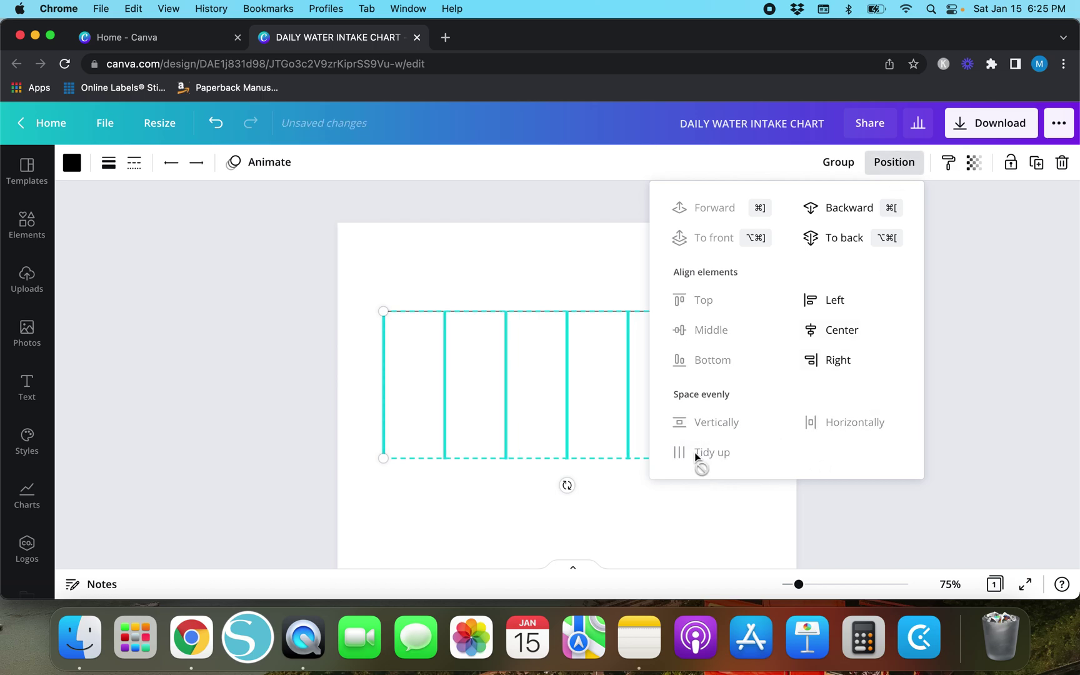
click(689, 511)
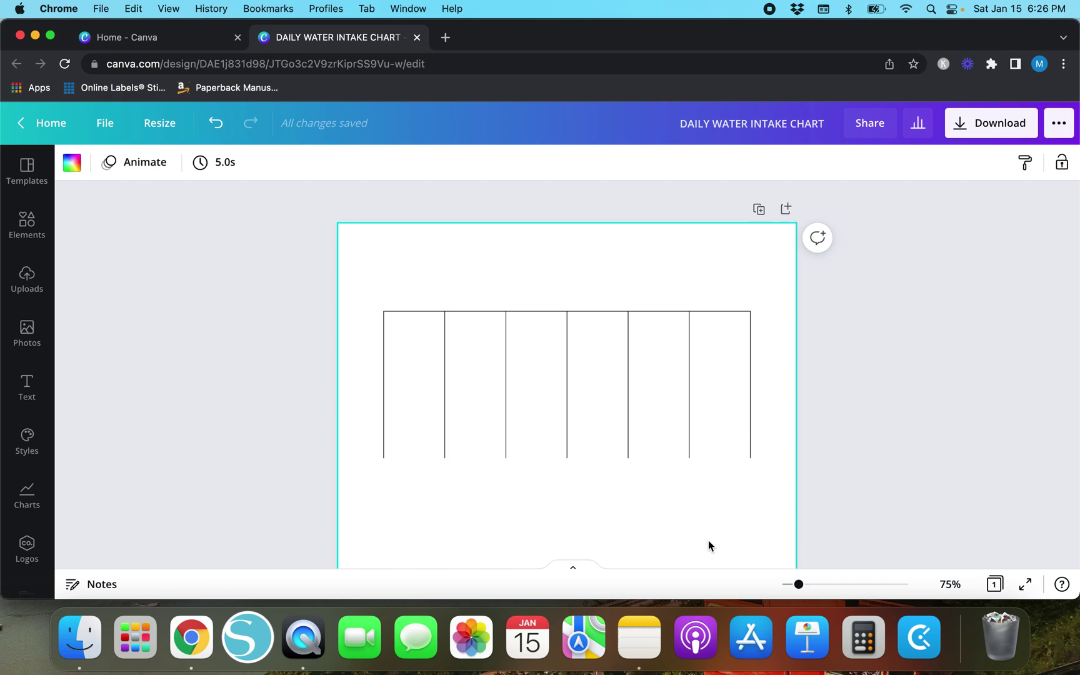
- Duplicate the full-width line and place the copy a short distance below it to form the first row
click(423, 311)
key(super+d)
drag(590, 349, 585, 360)
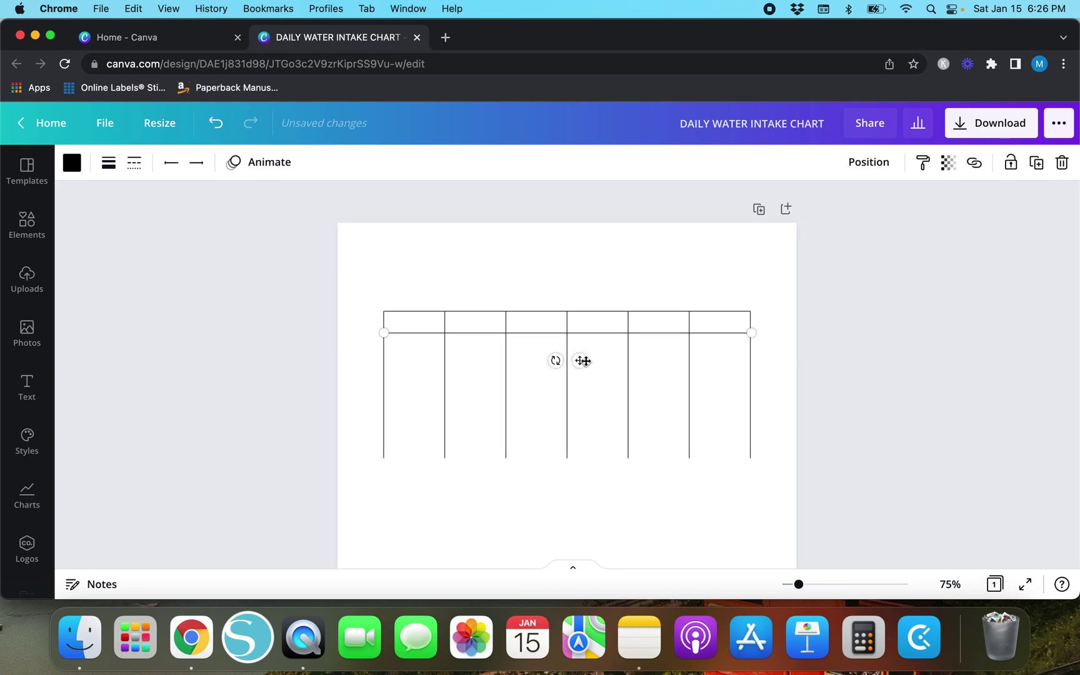
click(498, 343)
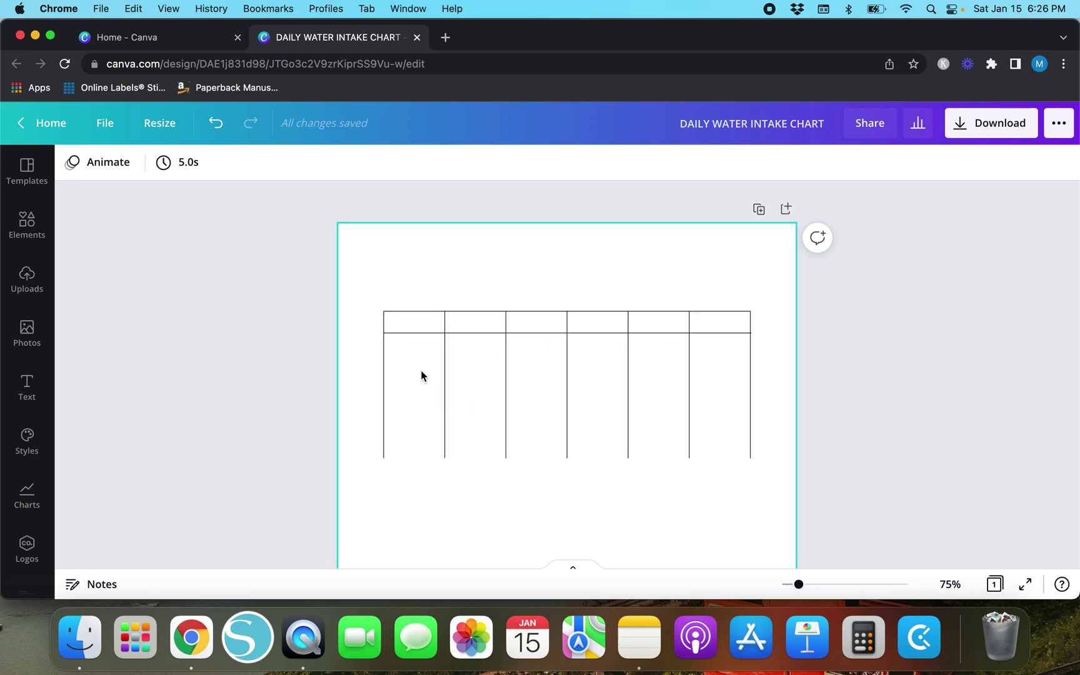
- Duplicate the horizontal lines to add five more row dividers down to the lower ends of the vertical lines
drag(416, 301, 415, 349)
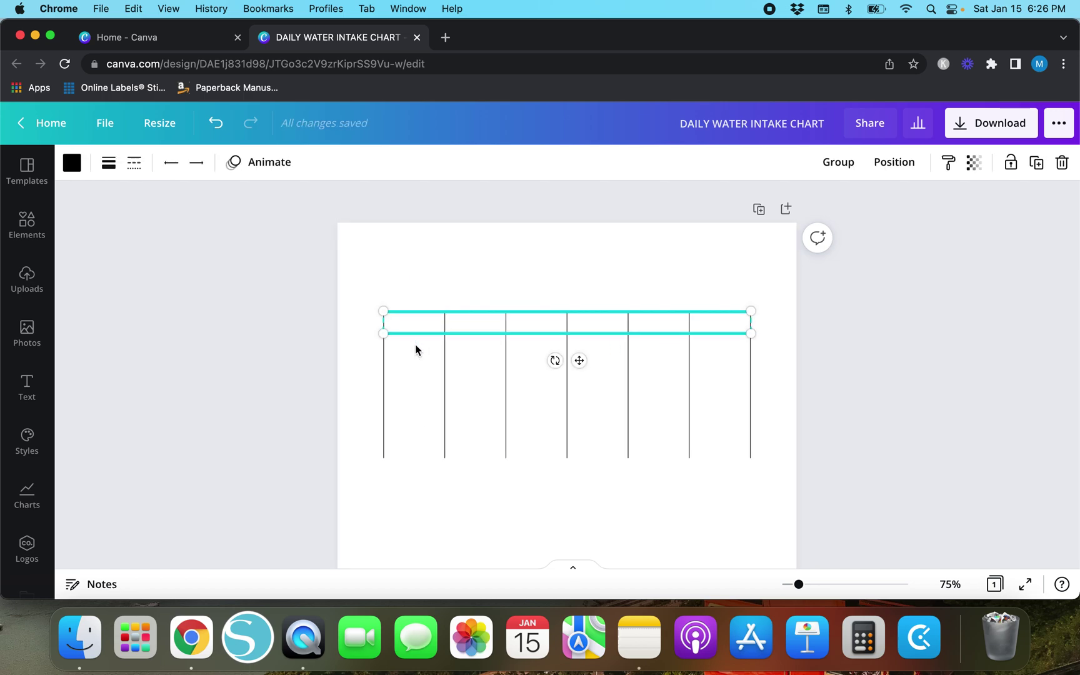
key(super+d)
drag(588, 368, 573, 409)
drag(414, 291, 420, 402)
key(super+d)
drag(525, 397, 513, 456)
click(482, 494)
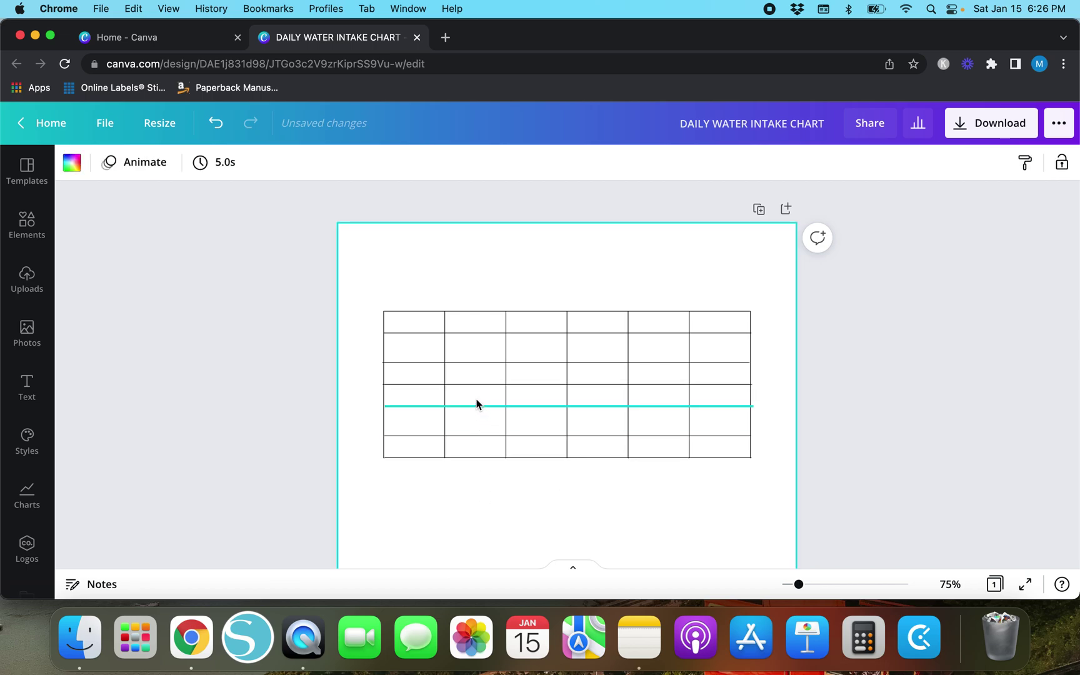
click(473, 384)
click(469, 397)
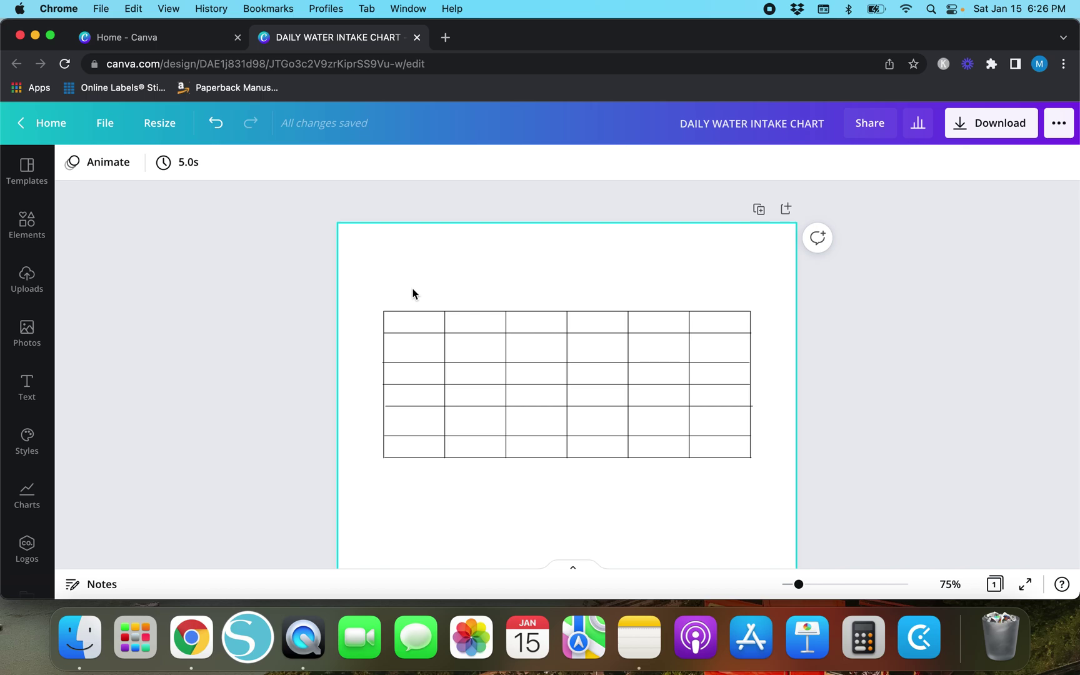
- Try Tidy up on all the horizontal and vertical grid lines together, and undo it
drag(414, 292, 415, 465)
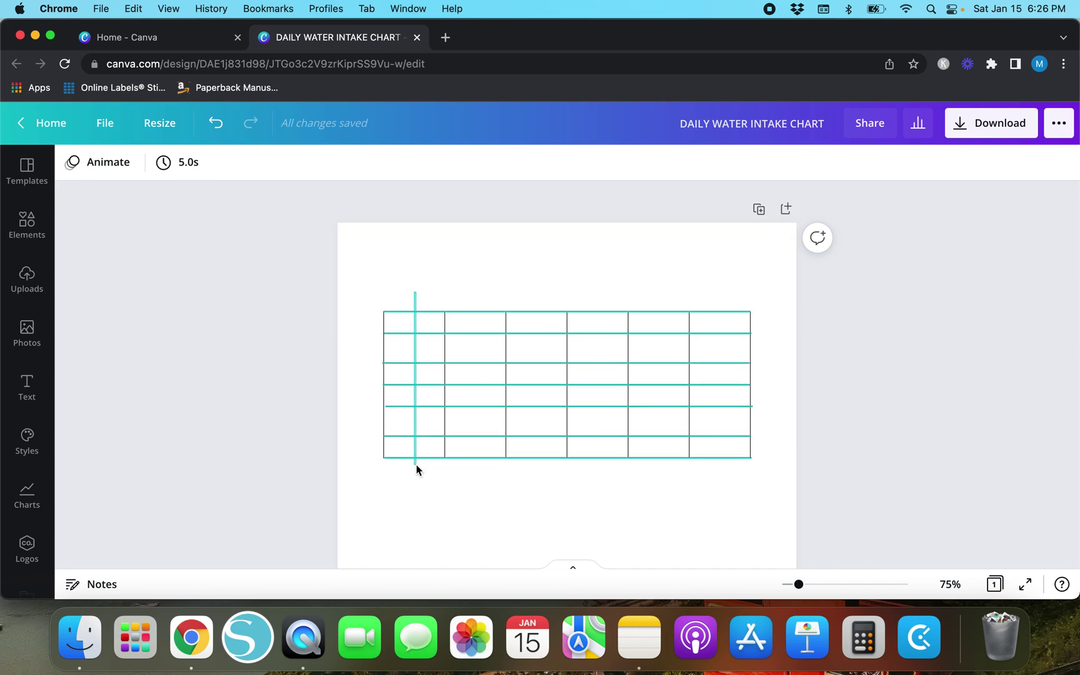
click(321, 410)
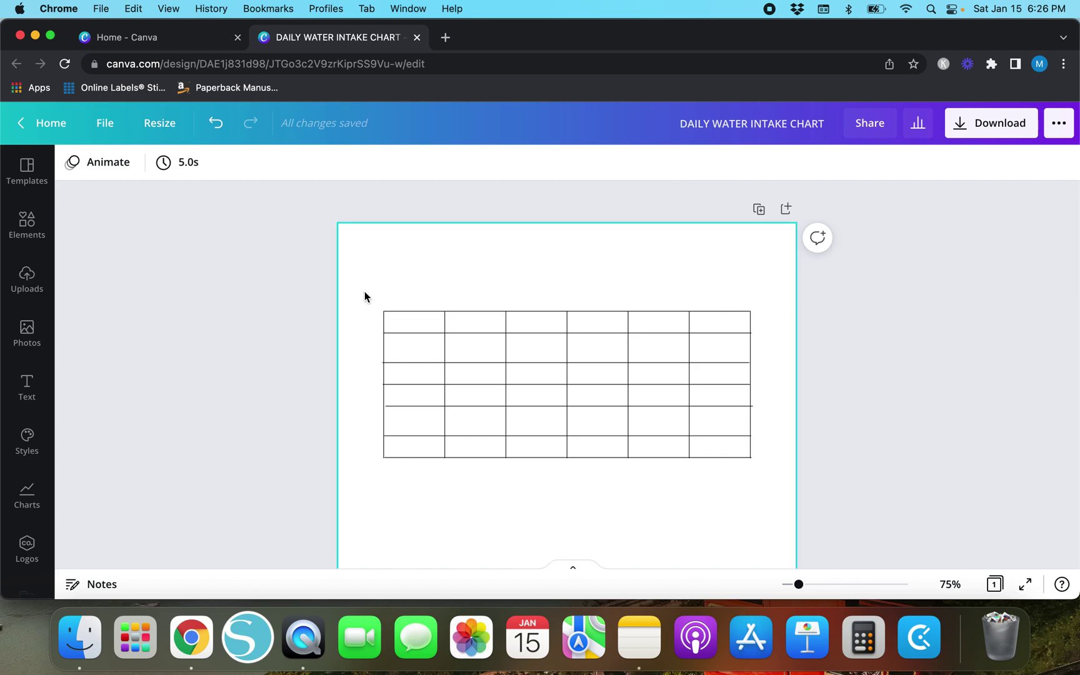
drag(374, 277, 782, 473)
click(879, 164)
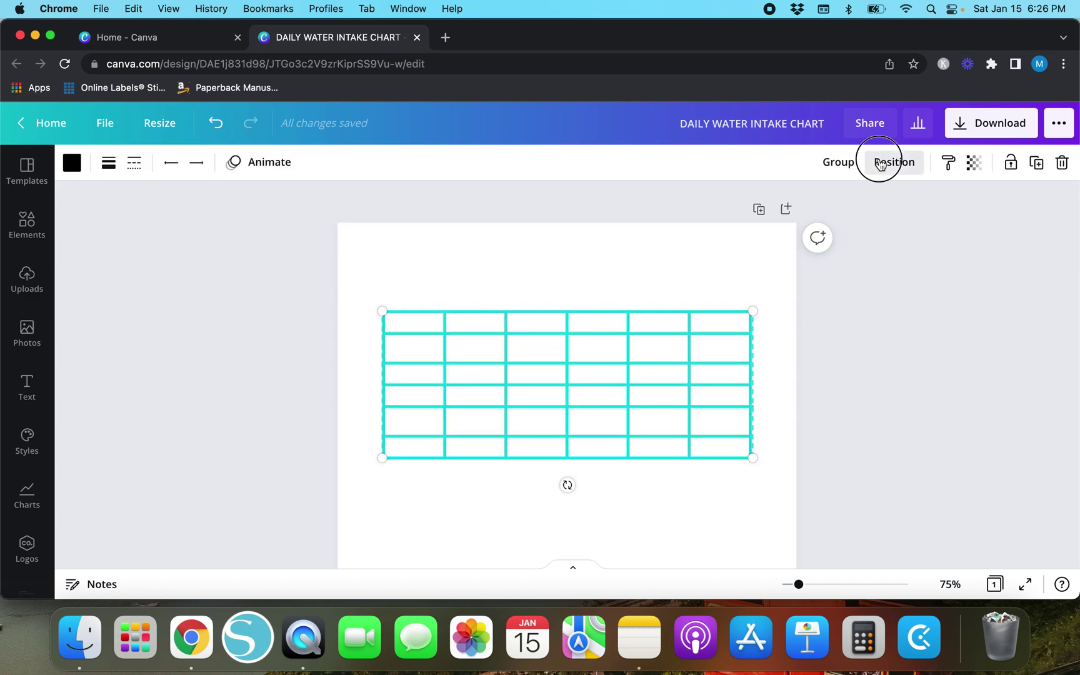
click(688, 451)
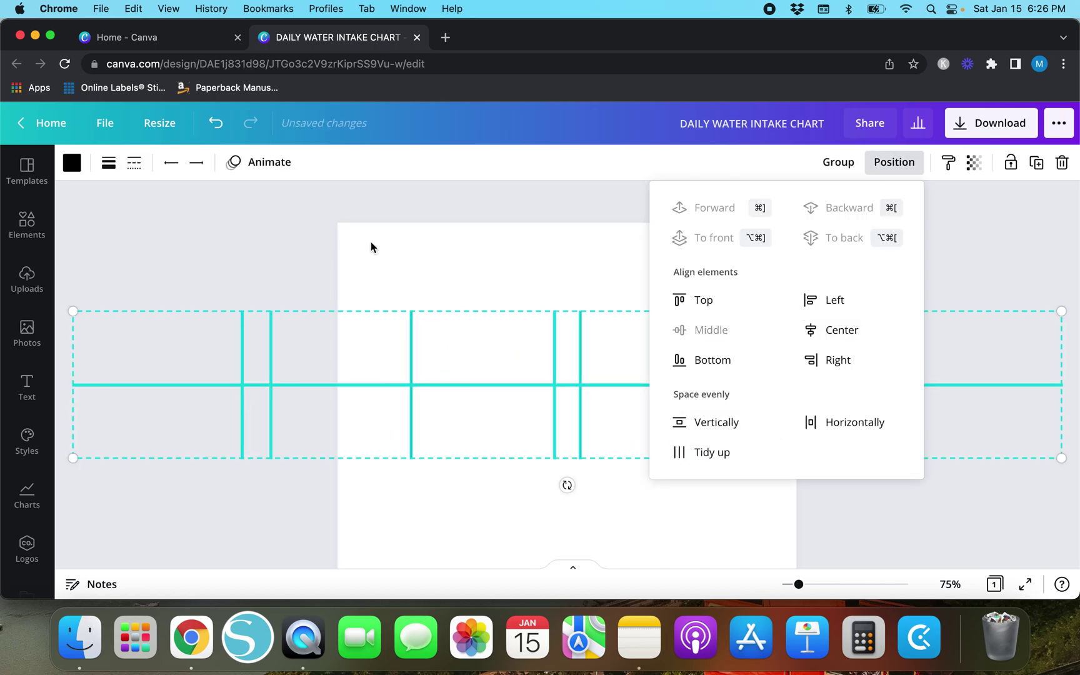
key(Escape)
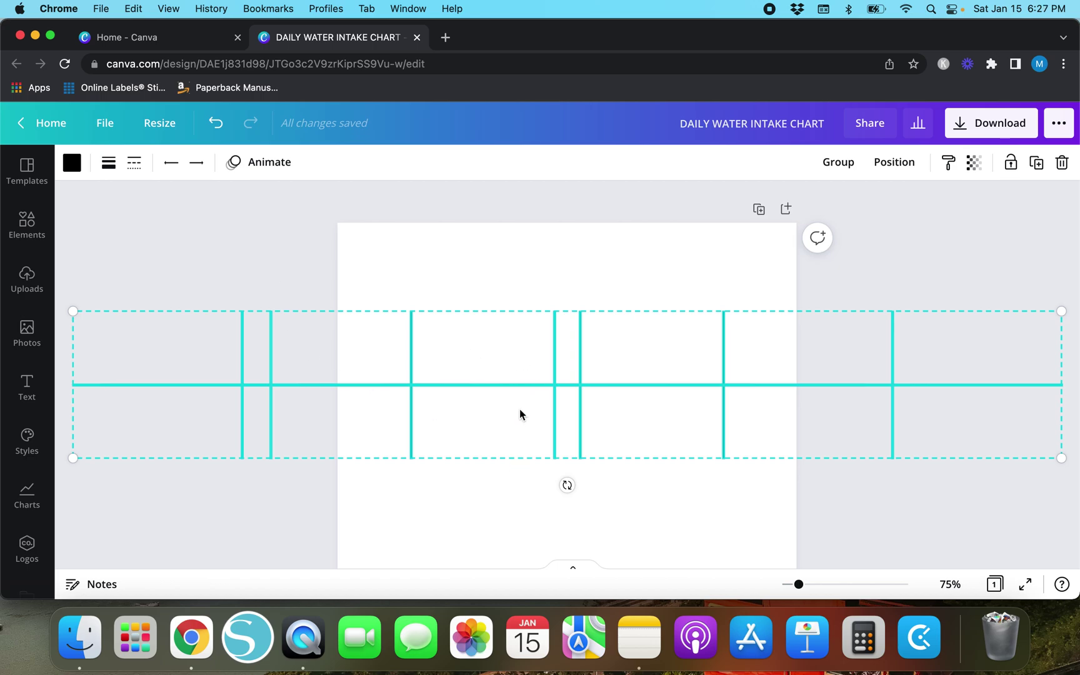
click(215, 123)
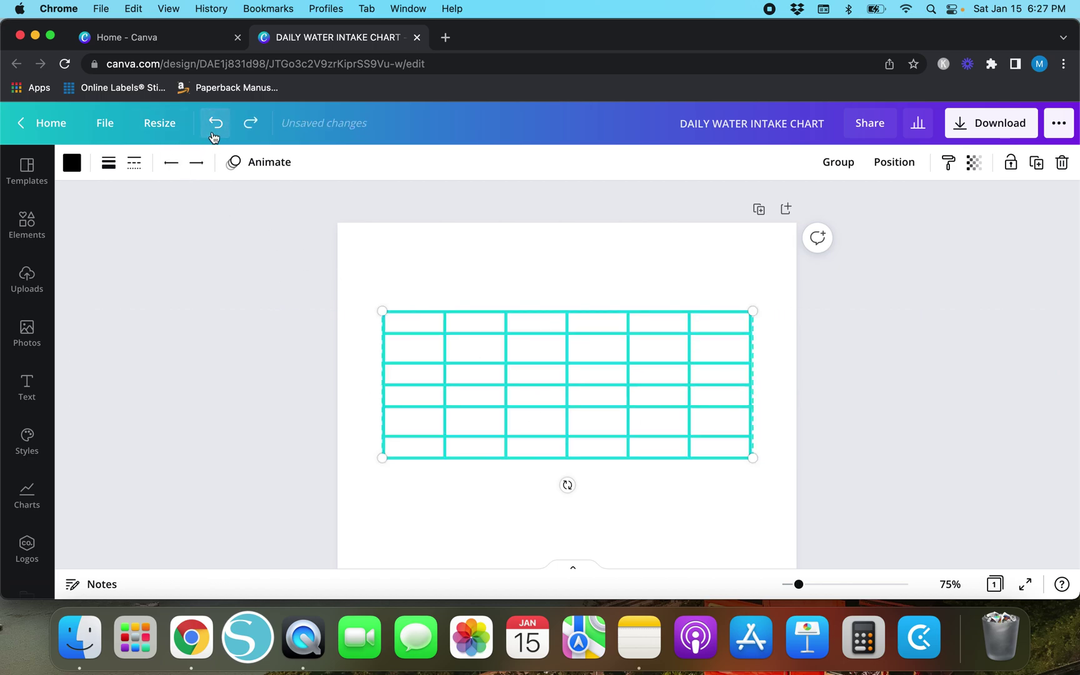
- Select only the horizontal lines and space the rows evenly using Tidy up
click(279, 382)
drag(402, 279, 421, 469)
click(869, 166)
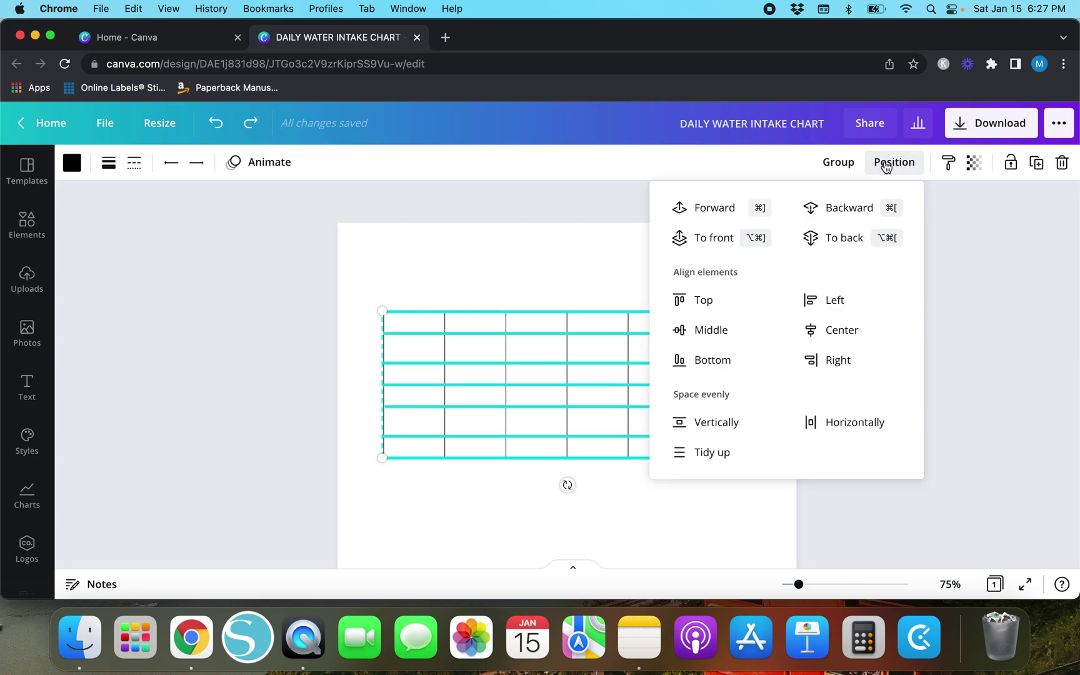
click(715, 461)
click(440, 533)
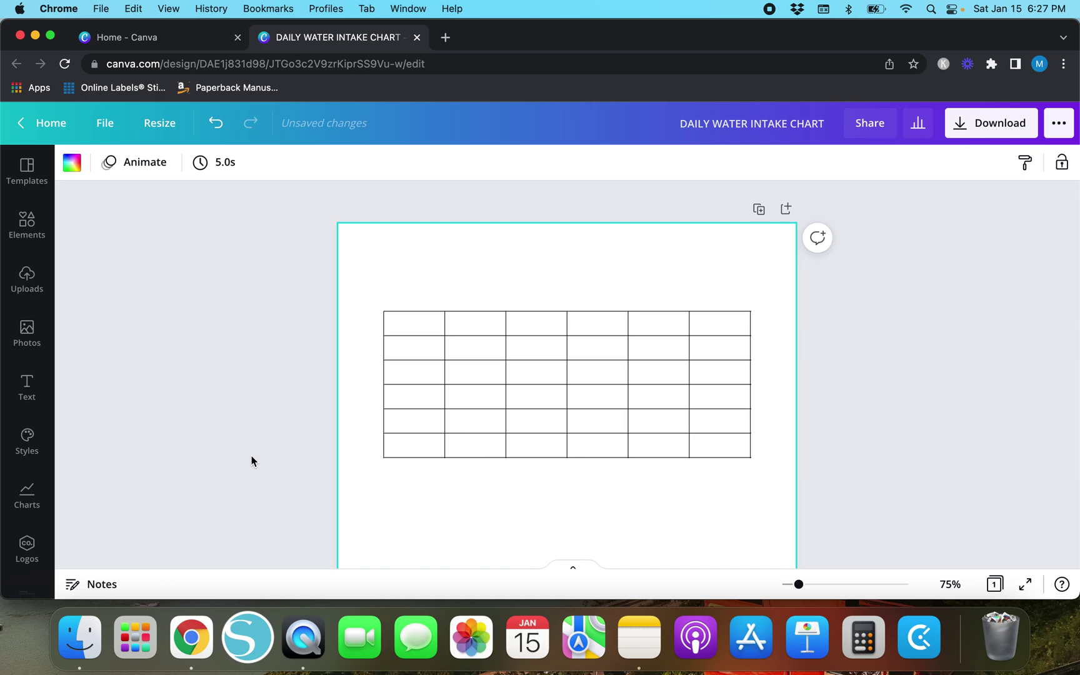
scroll(252, 461, down, 5)
scroll(251, 461, up, 5)
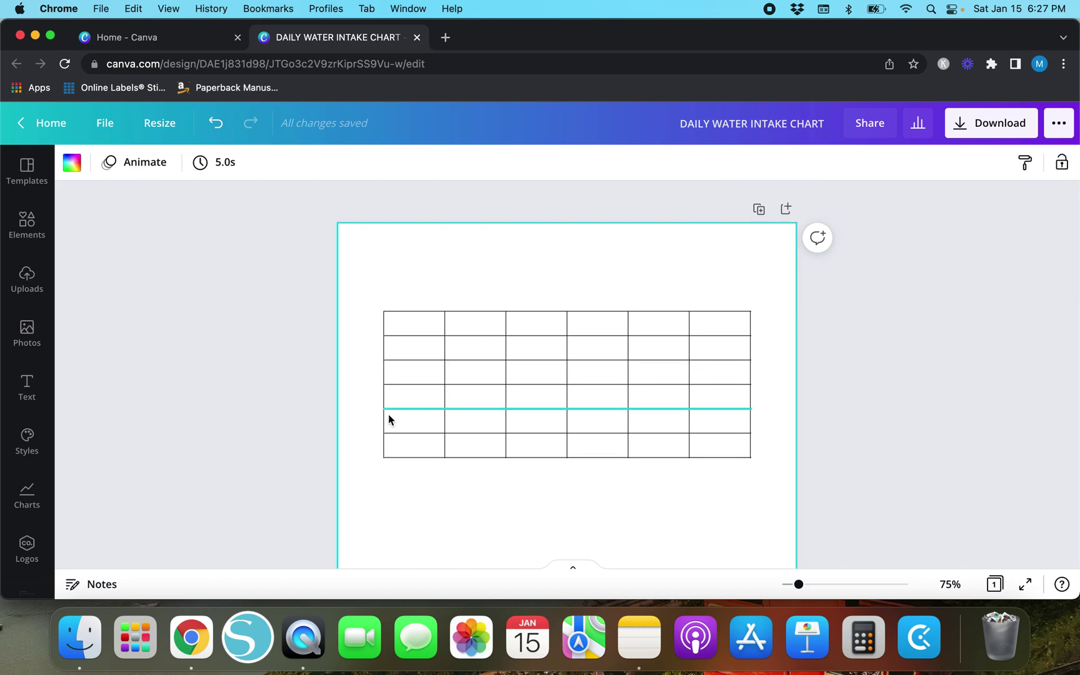
click(226, 439)
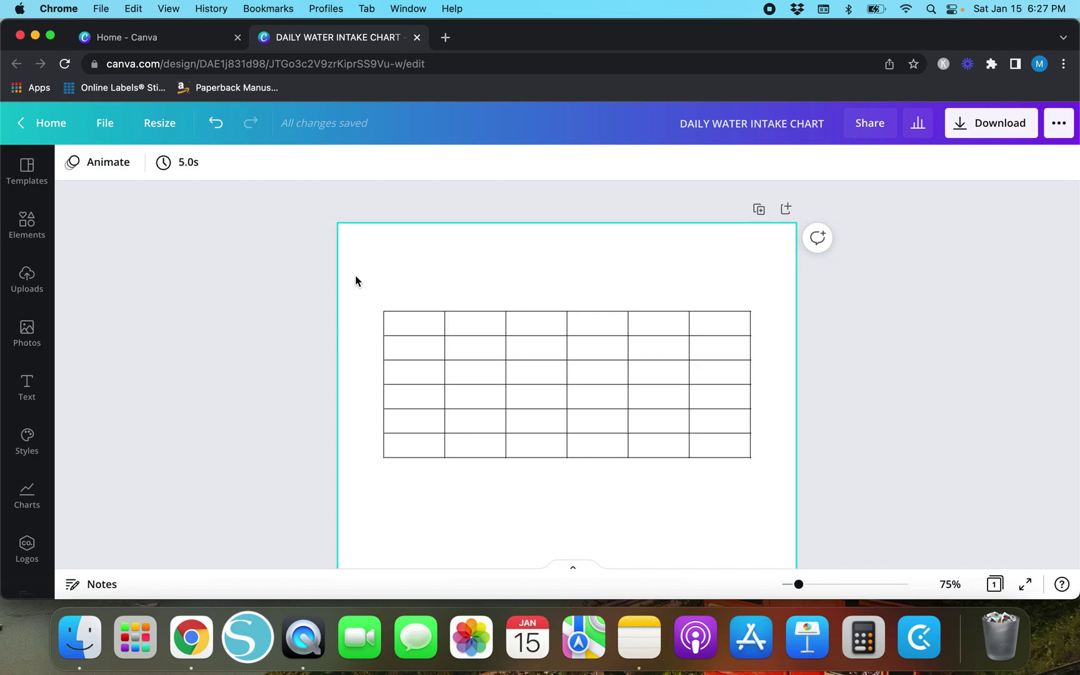
scroll(242, 305, down, 2)
scroll(242, 305, up, 2)
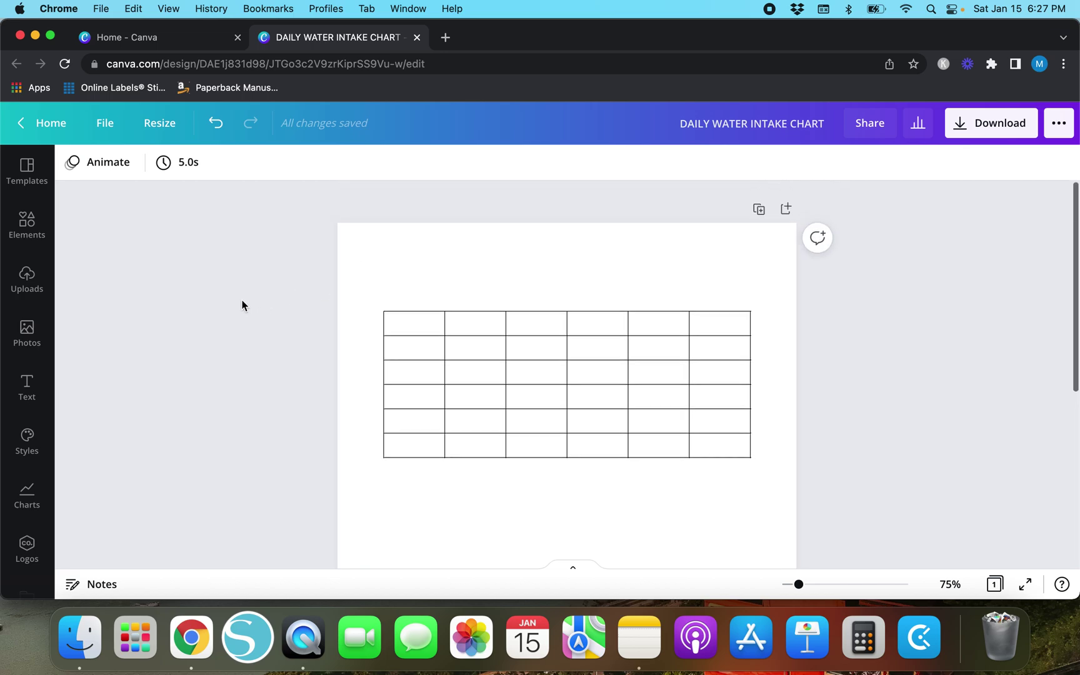
- Select the entire line-drawn table and delete it from the page
click(390, 318)
drag(390, 317, 768, 509)
key(Delete)
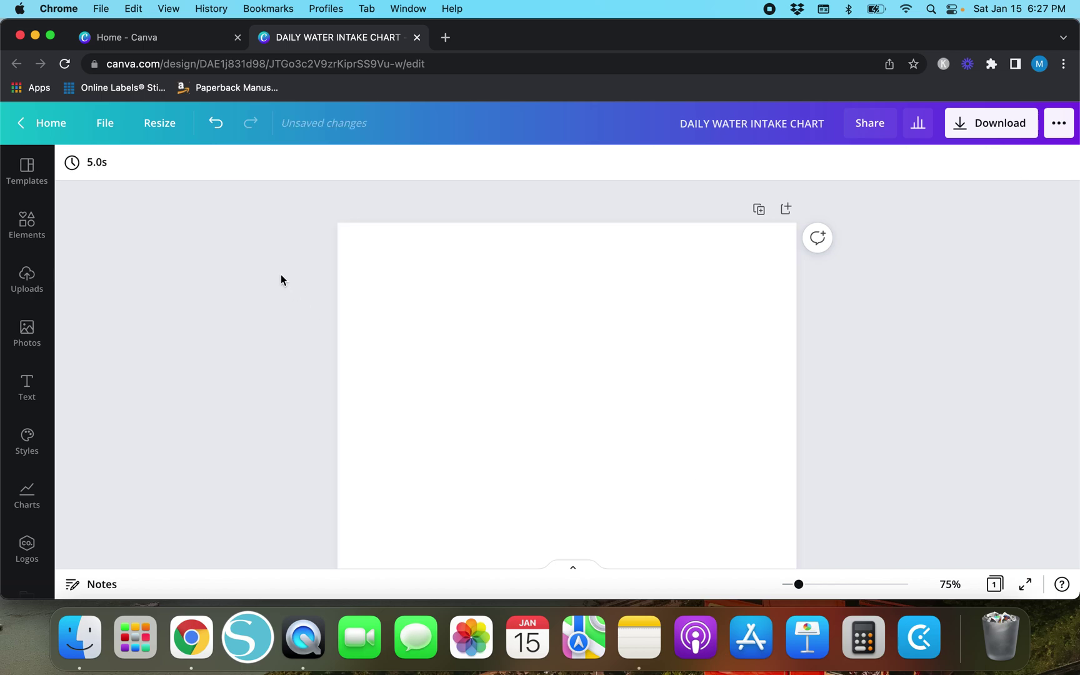
- Paste the copied pink margin rectangle onto the empty page and view the page at 50% zoom
key(super+minus)
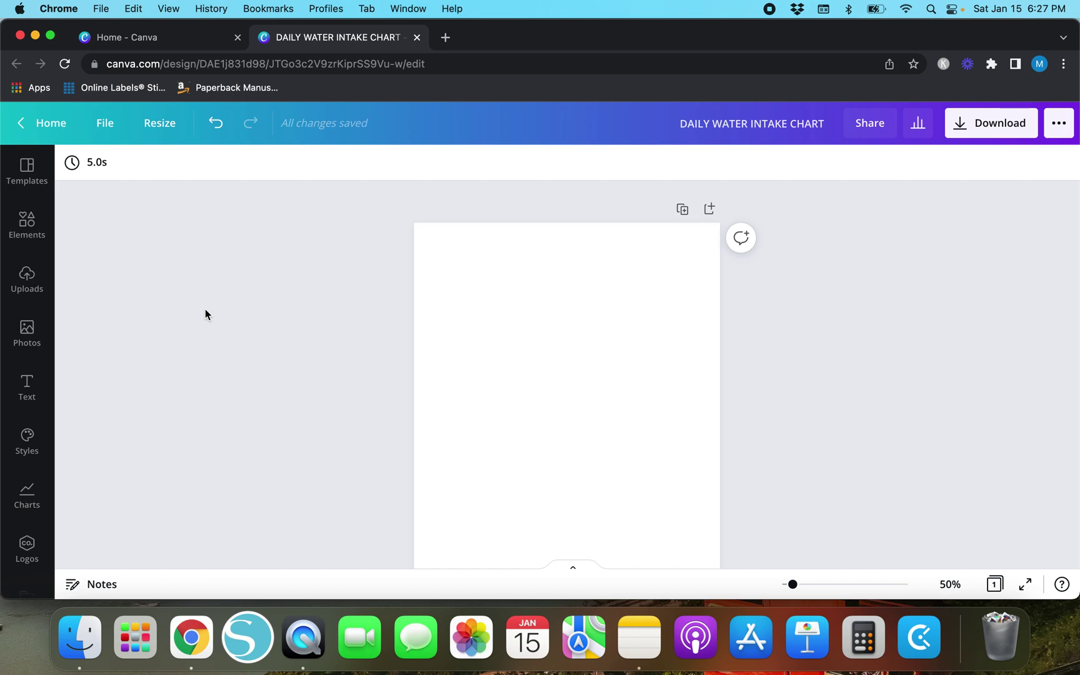
key(super+v)
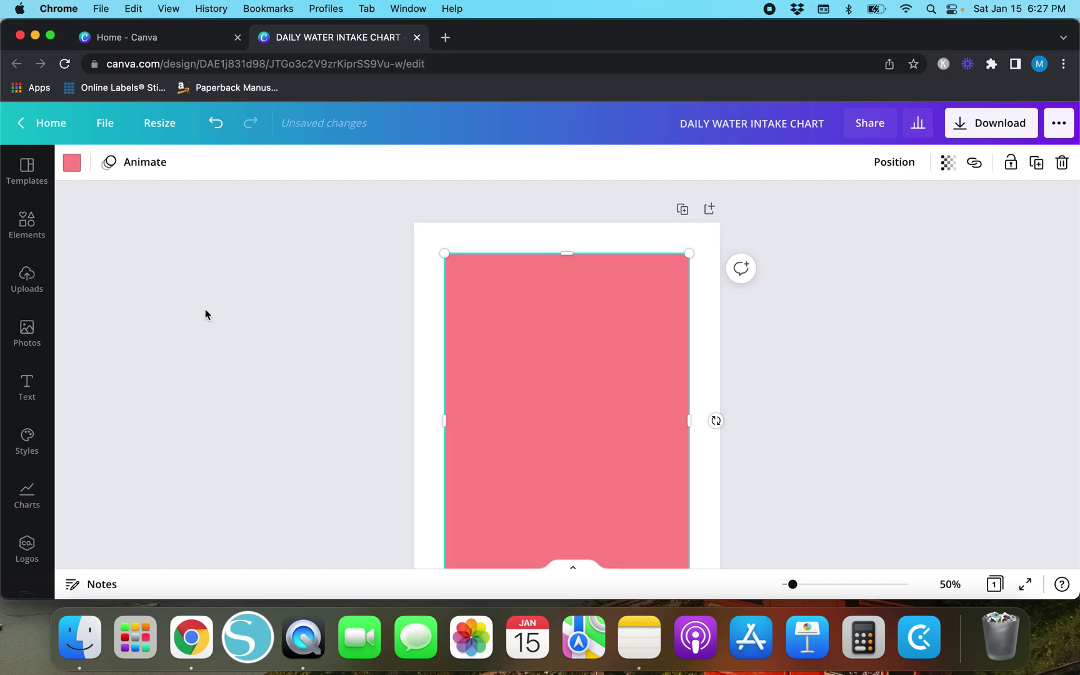
scroll(205, 309, down, 3)
scroll(205, 309, up, 3)
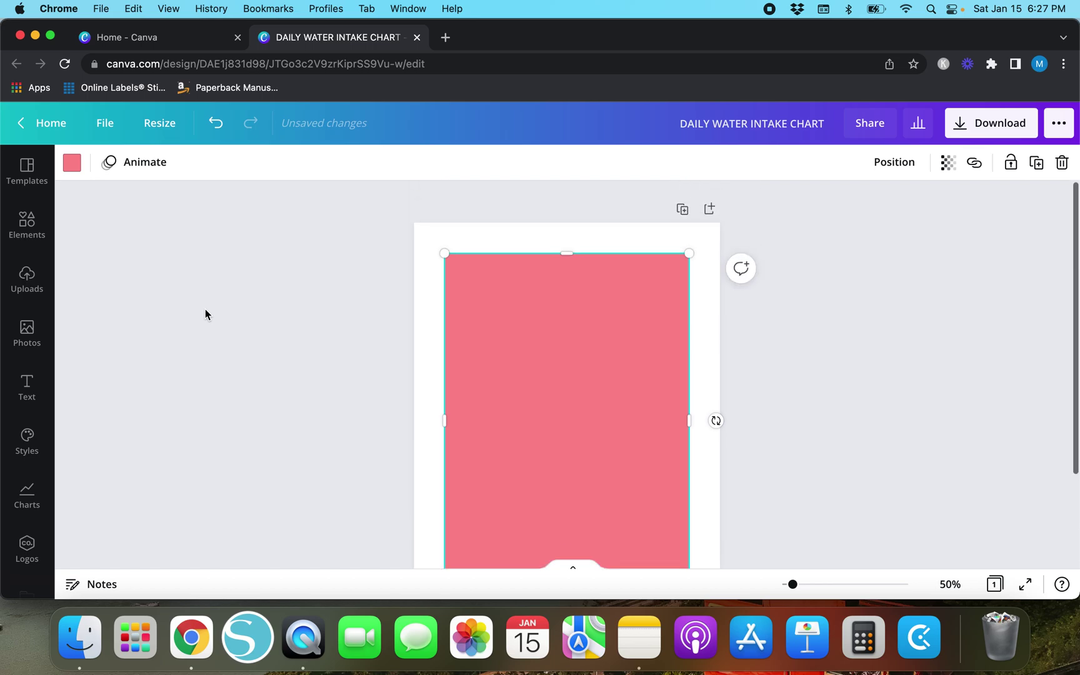
scroll(303, 422, down, 3)
scroll(303, 422, up, 2)
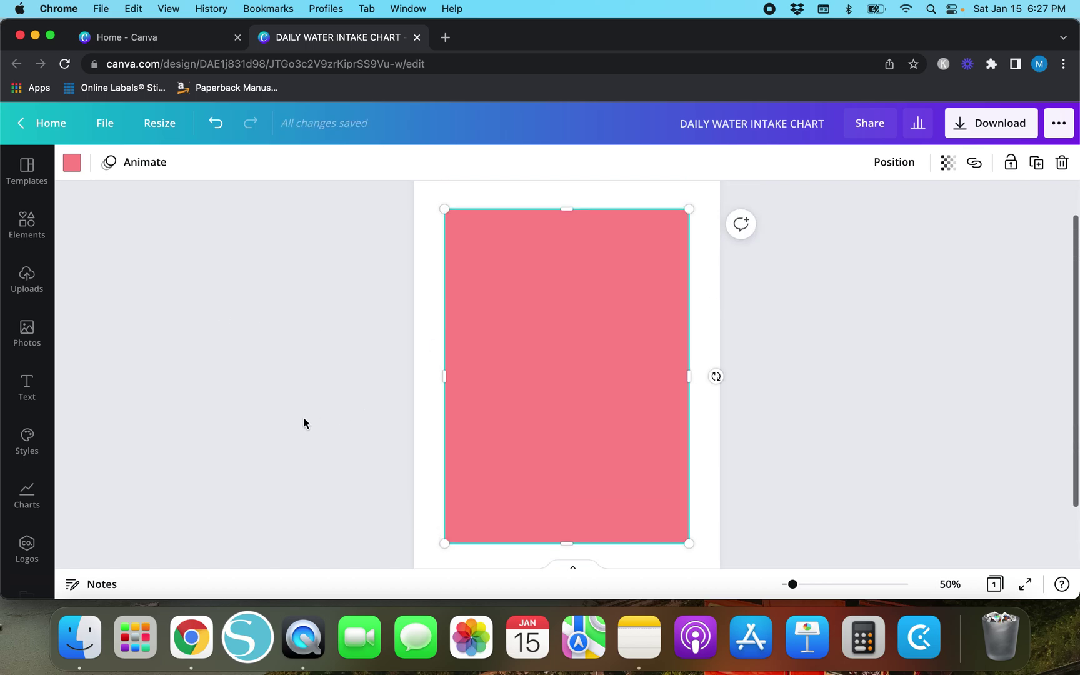
- Shrink the pink rectangle into a small square and place it at the left margin near the top of the page
drag(574, 536, 574, 447)
drag(688, 445, 502, 234)
click(511, 312)
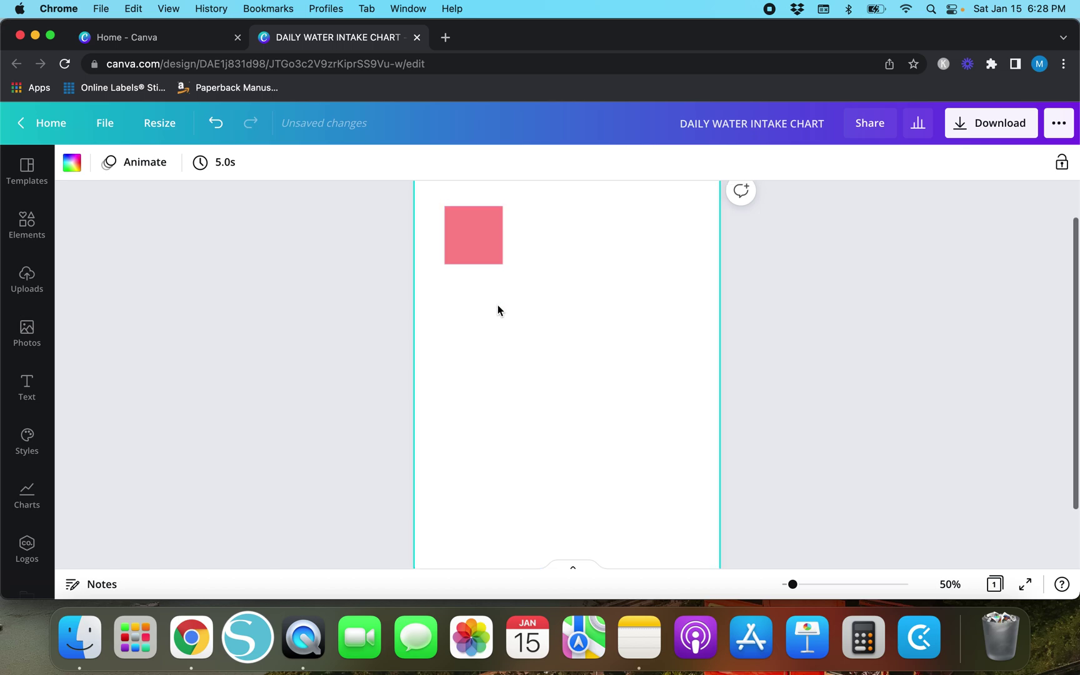
scroll(487, 306, up, 2)
mouse_move(479, 306)
mouse_down()
mouse_move(470, 335)
mouse_move(468, 293)
mouse_move(504, 328)
mouse_move(458, 300)
mouse_up()
click(484, 341)
click(463, 284)
click(387, 316)
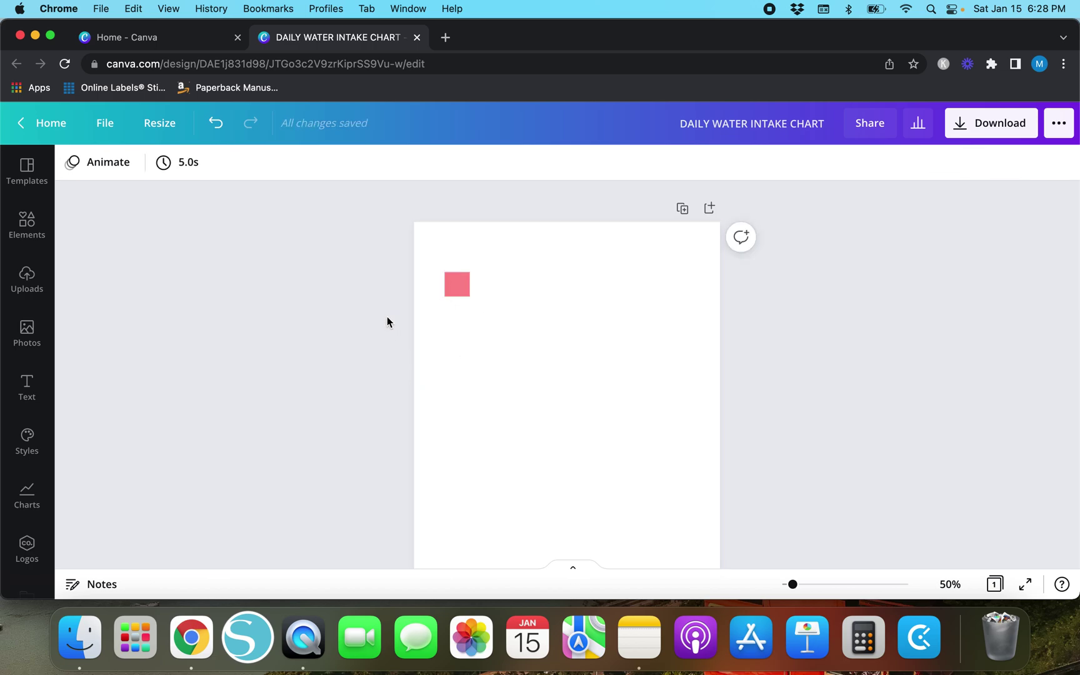
- Duplicate the small pink square and place the copy level with it on its right, leaving a narrow gap
click(465, 288)
key(super+d)
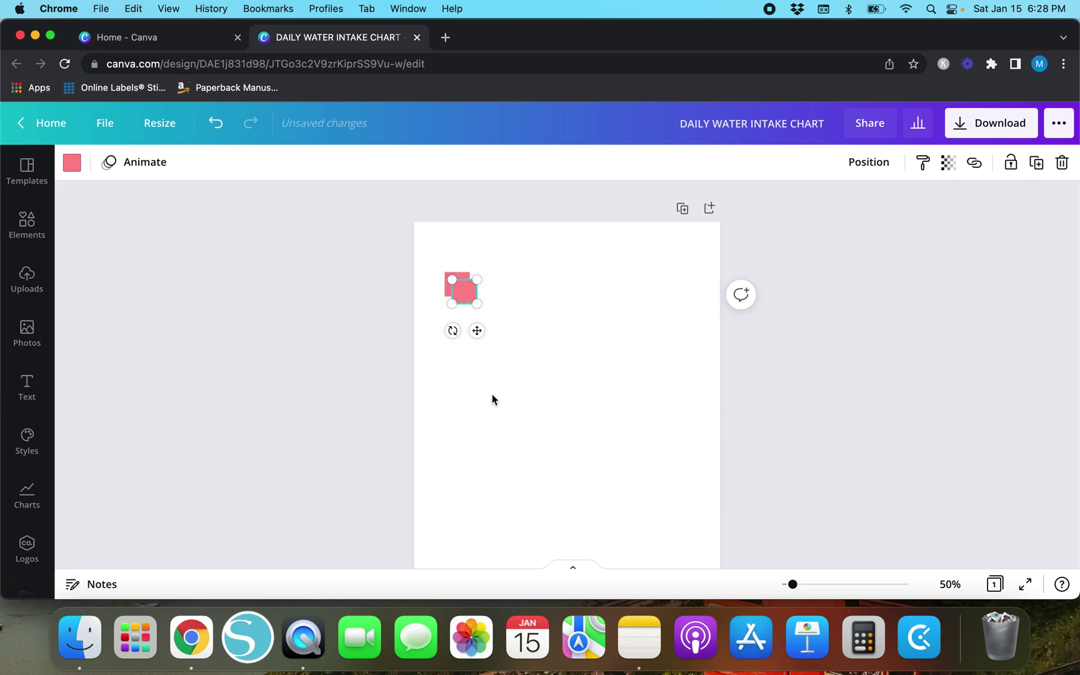
click(476, 333)
drag(477, 333, 501, 323)
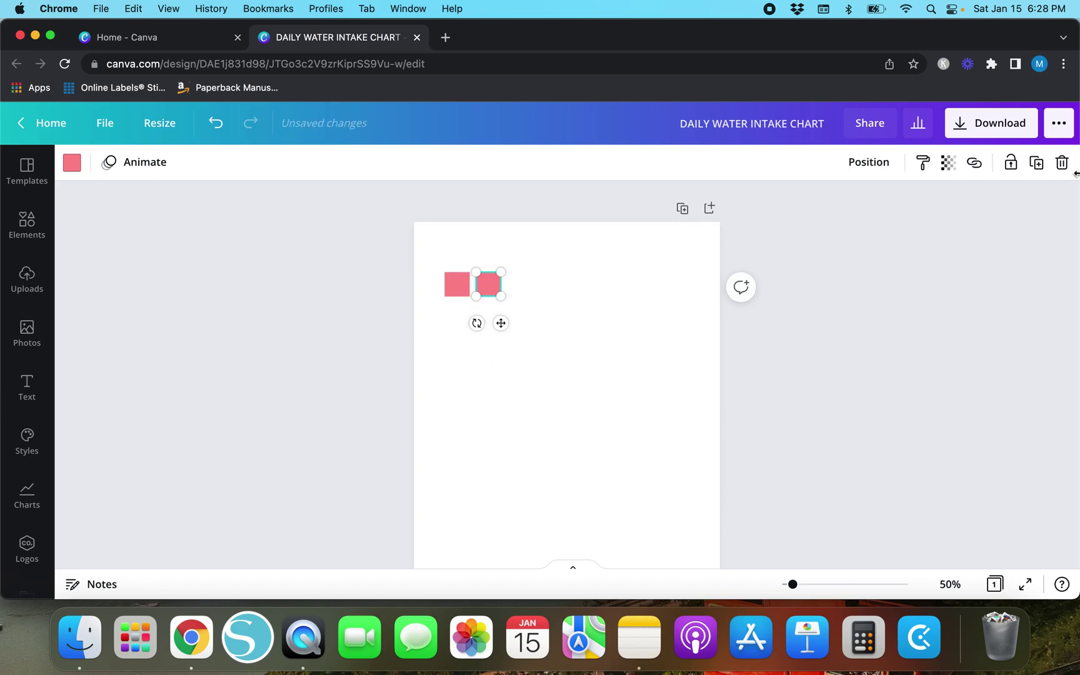
click(527, 393)
drag(391, 269, 381, 247)
- Duplicate the second pink square and place the copy beside it, leaving a row of three squares
click(487, 284)
key(super+d)
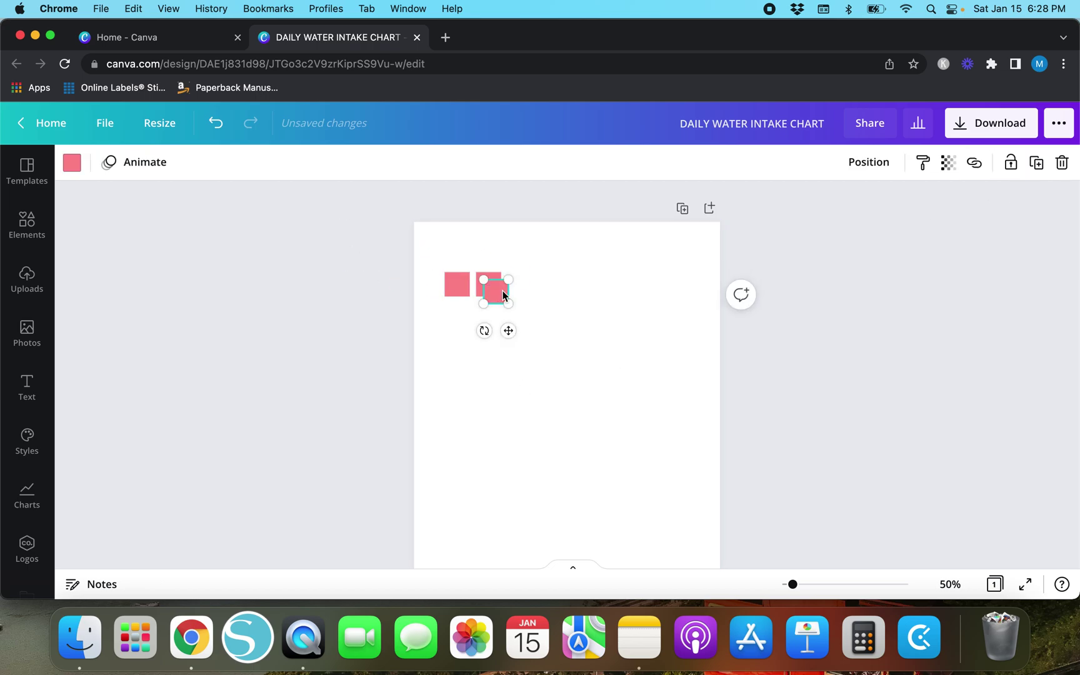
drag(514, 330, 566, 320)
key(super+d)
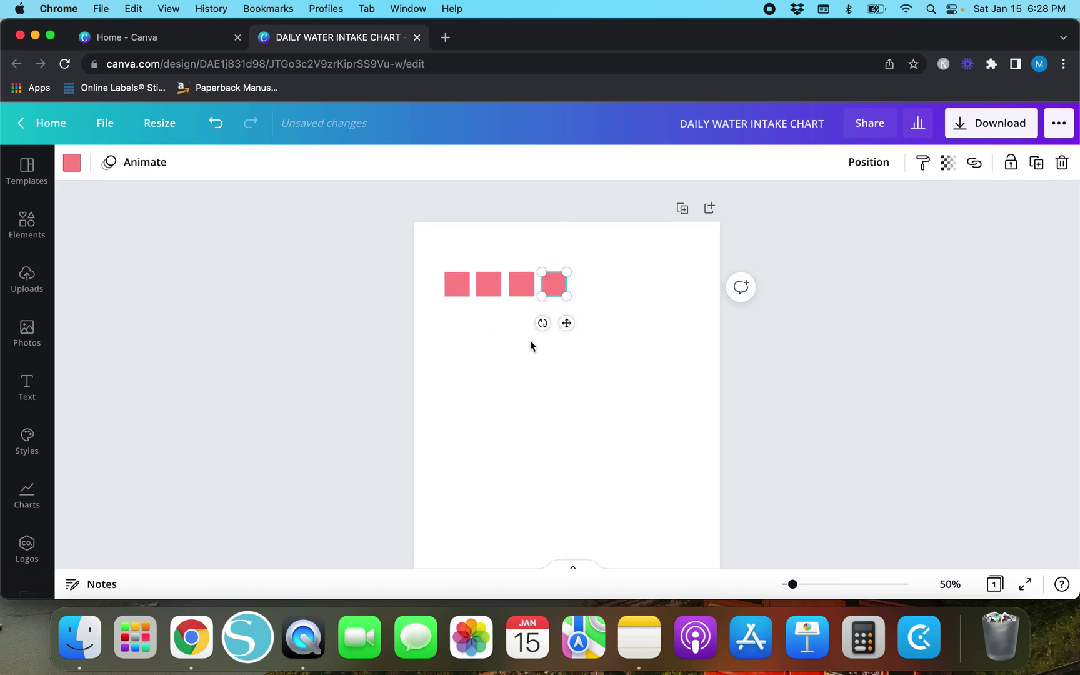
key(Delete)
drag(390, 282, 573, 296)
click(358, 319)
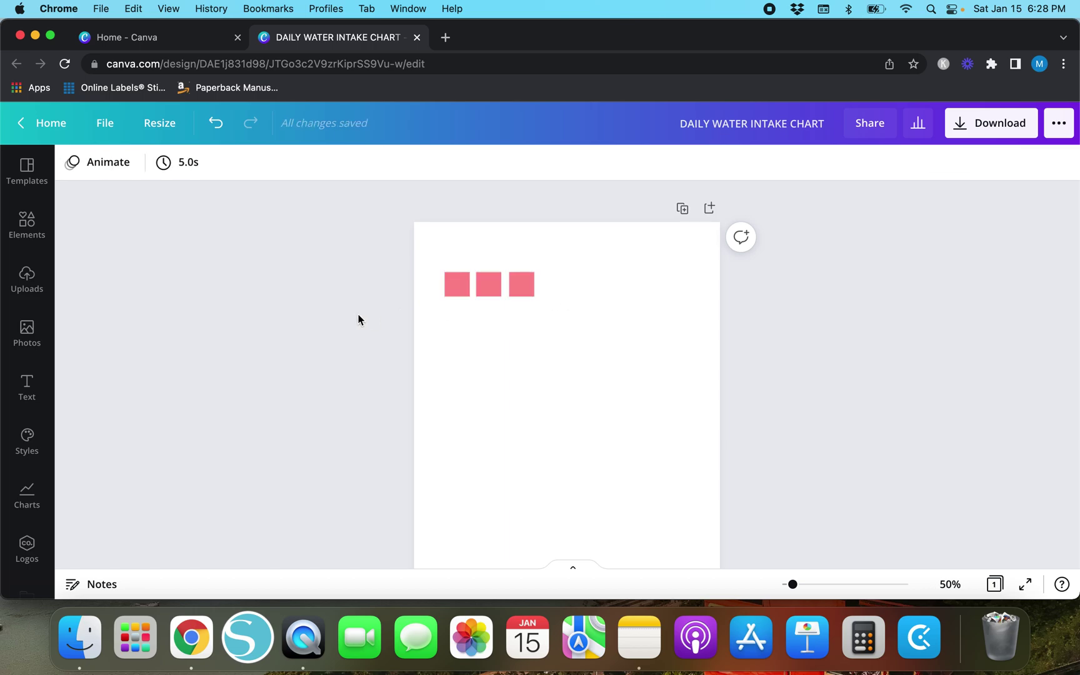
- Duplicate the three squares alongside the originals and add one more copy at the end to make a row of seven
drag(425, 278, 556, 308)
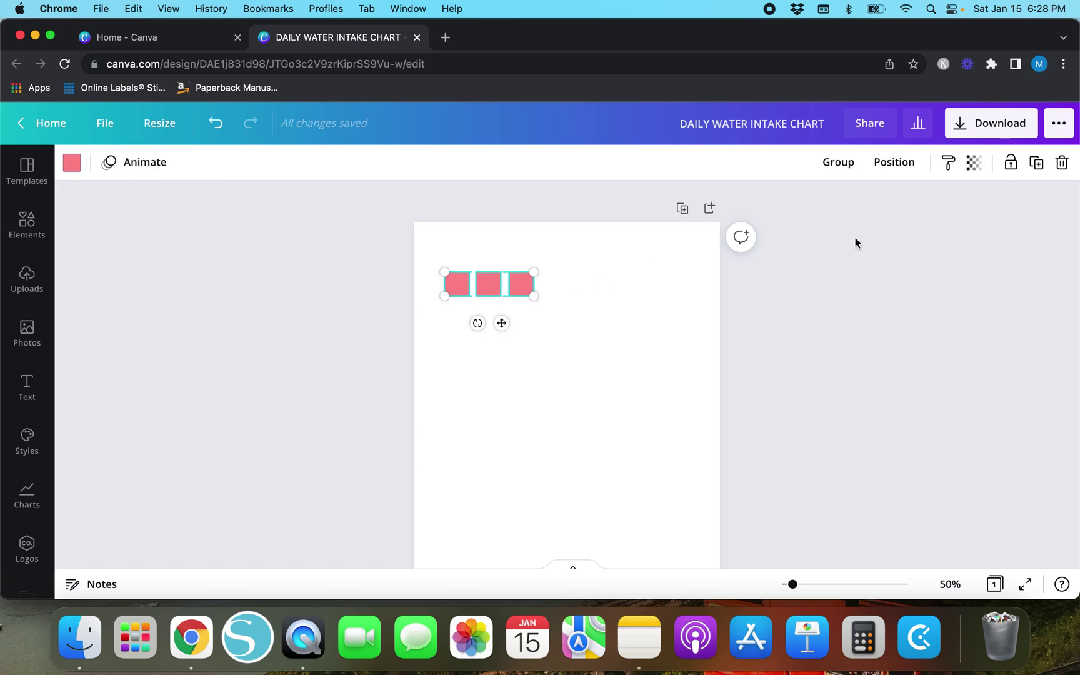
click(1036, 164)
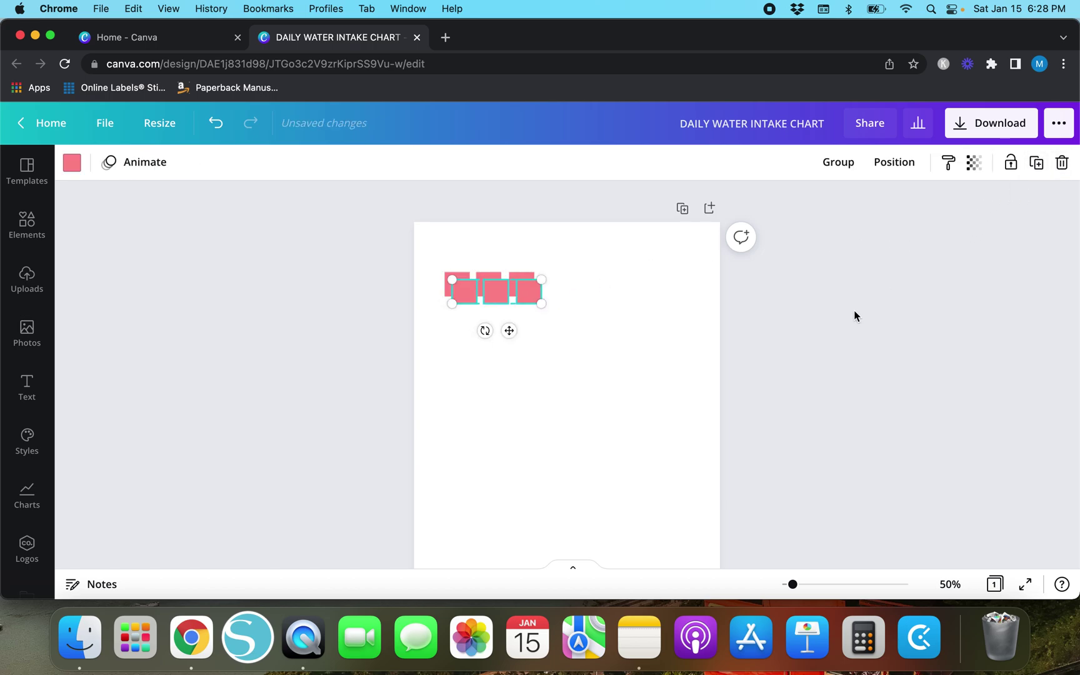
drag(509, 330, 604, 321)
click(541, 362)
click(625, 290)
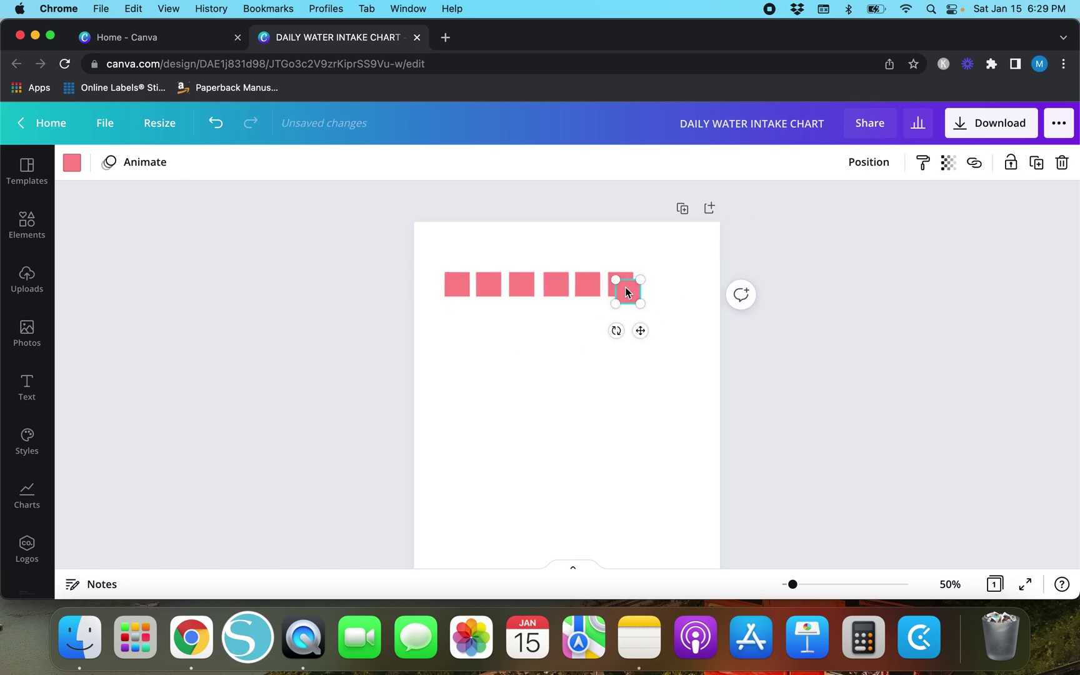
drag(633, 324, 685, 324)
- Space the seven squares evenly across the row with Tidy up
drag(393, 278, 706, 300)
click(894, 161)
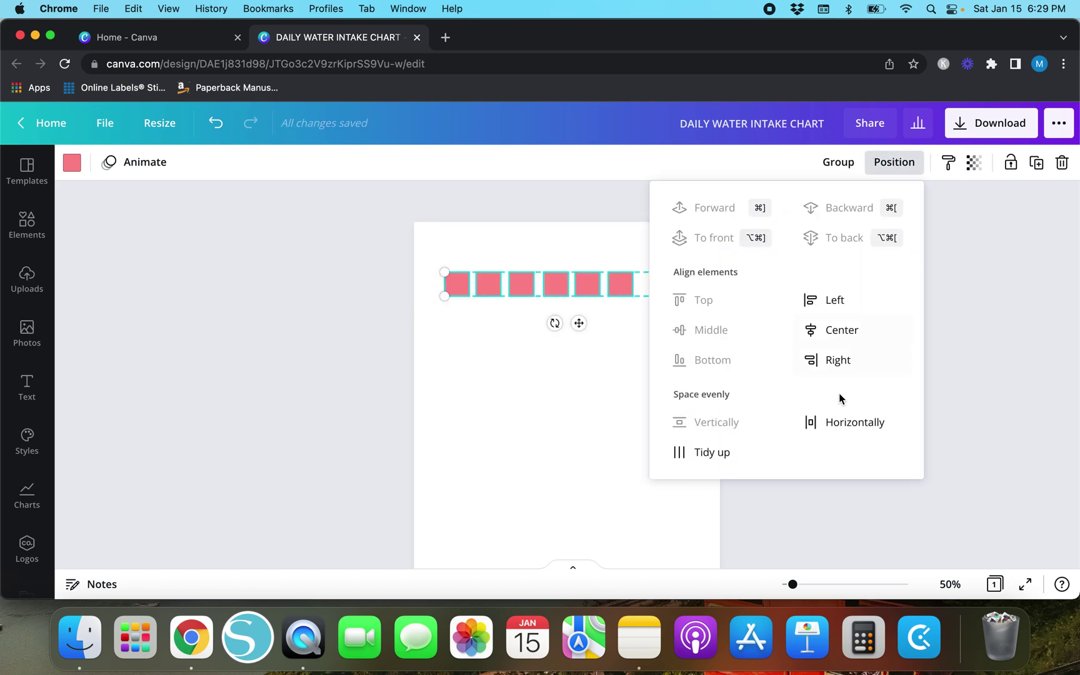
click(687, 452)
click(246, 364)
click(246, 363)
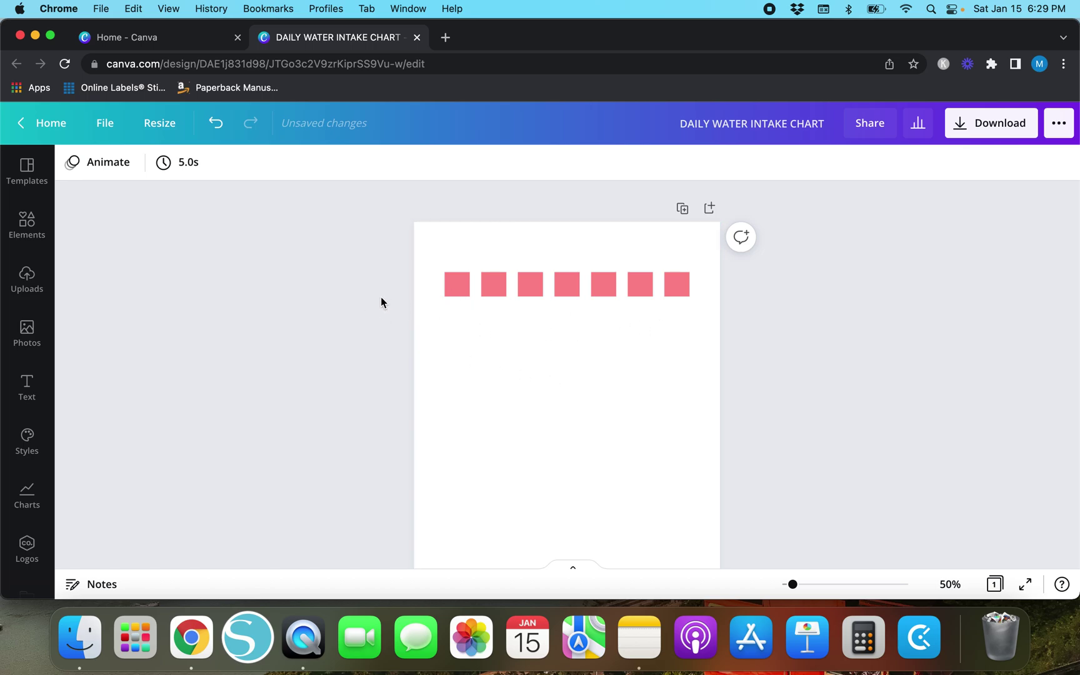
drag(371, 290, 733, 269)
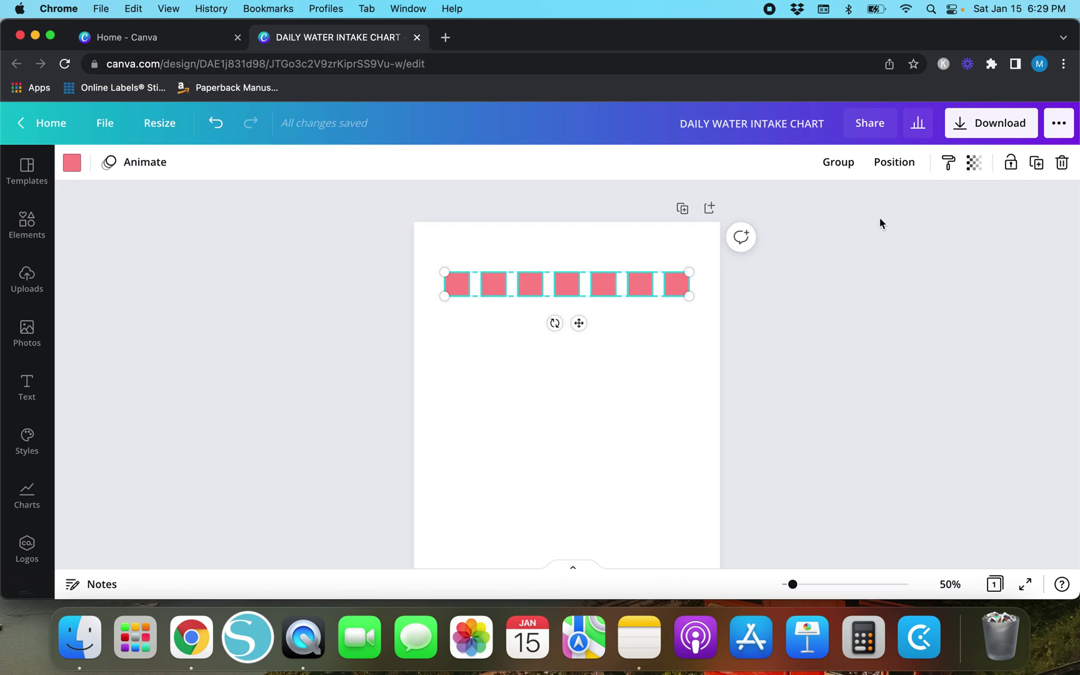
click(836, 169)
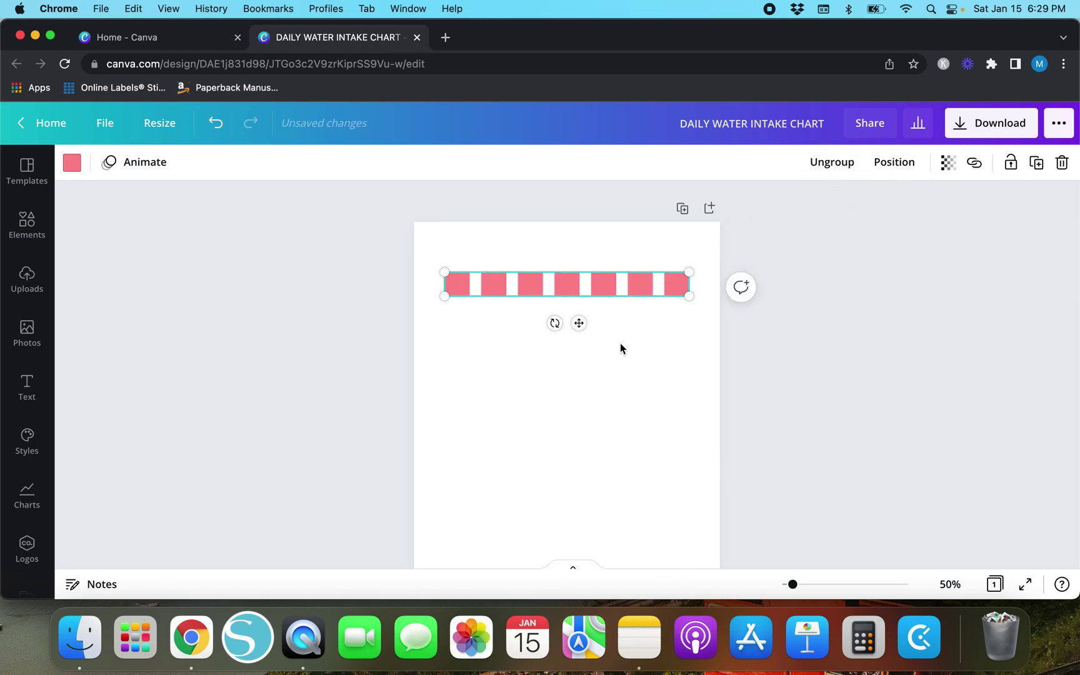
click(837, 166)
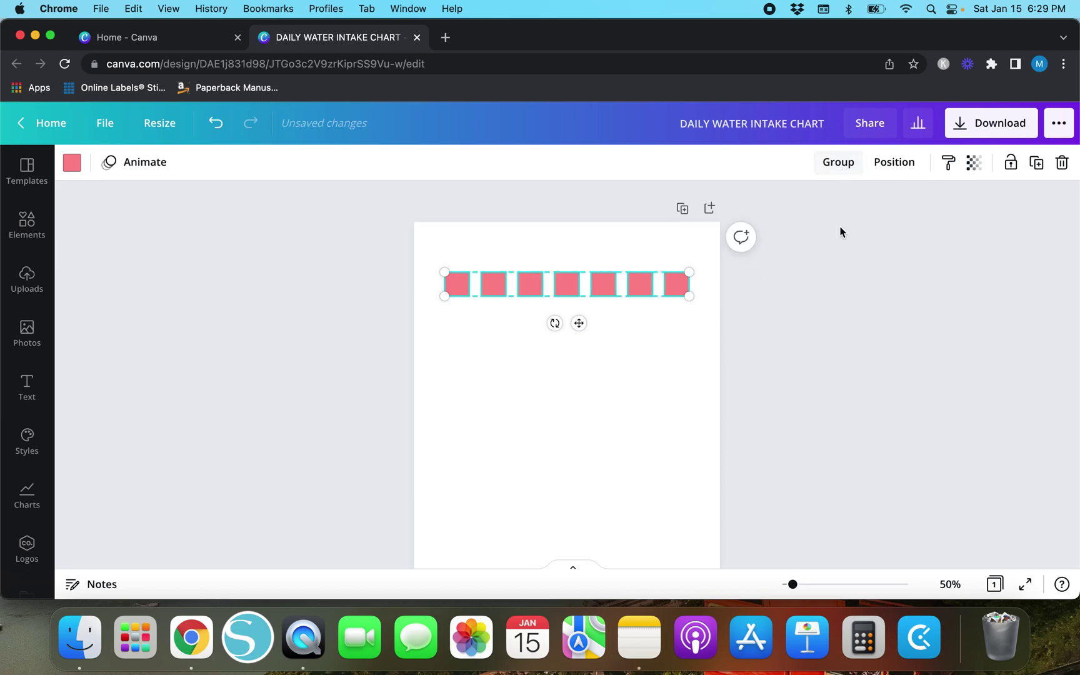
click(617, 388)
- Group the seven pink squares into a single row object
drag(365, 280, 745, 308)
key(super+g)
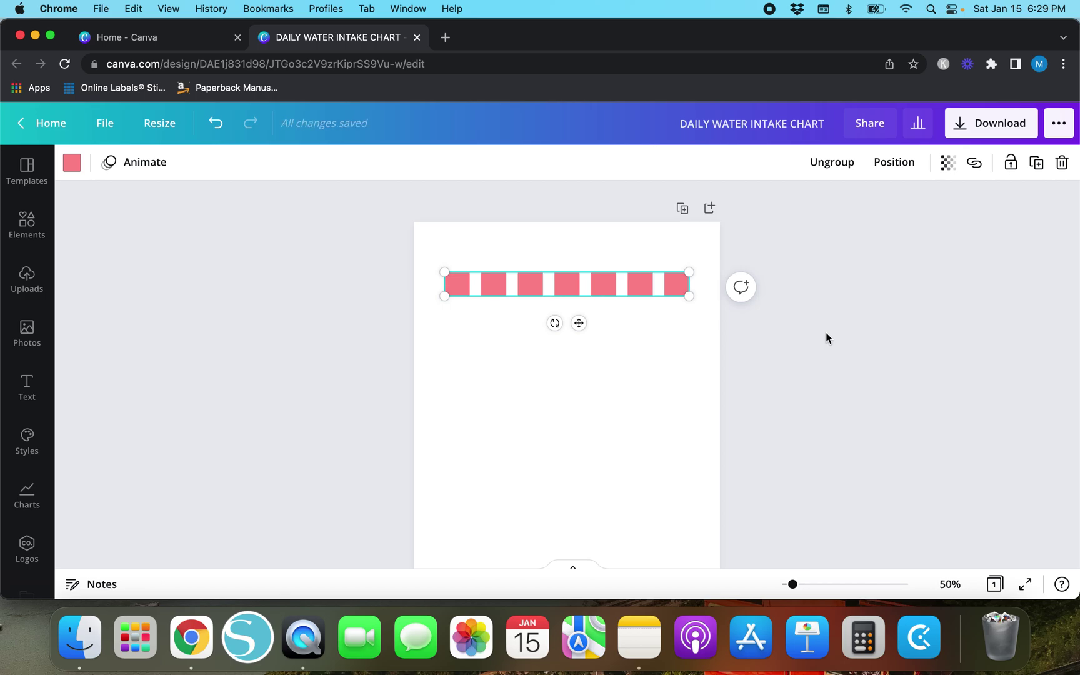
click(344, 366)
- Duplicate the grouped row just below itself, and copy that pair of rows underneath to make four rows
click(564, 281)
key(super+d)
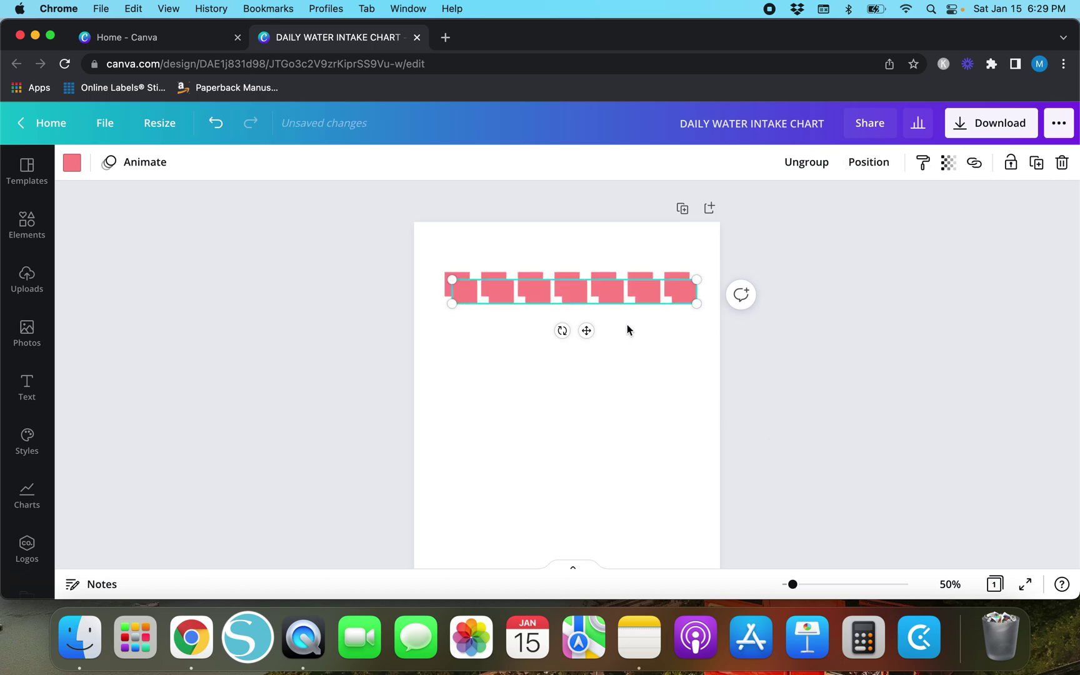
drag(582, 323, 579, 347)
drag(381, 258, 625, 368)
click(1035, 164)
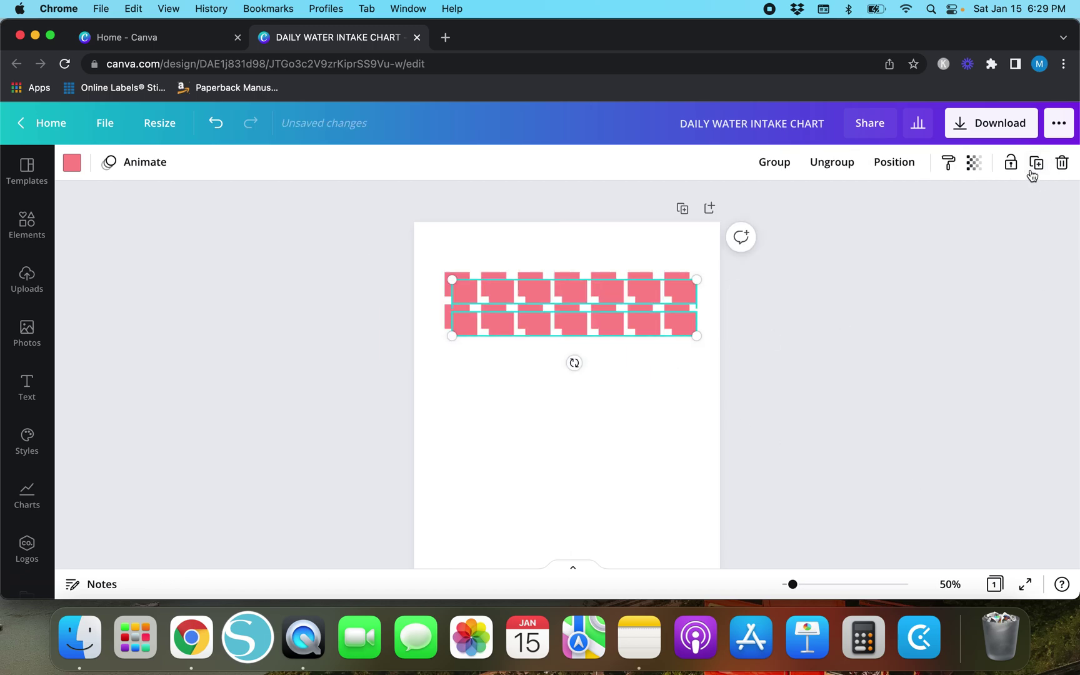
drag(560, 336, 552, 405)
- Duplicate the four rows and place the copies in the lower half of the page, aligned with the originals, to make eight rows
drag(403, 243, 588, 448)
key(super+d)
scroll(587, 447, down, 3)
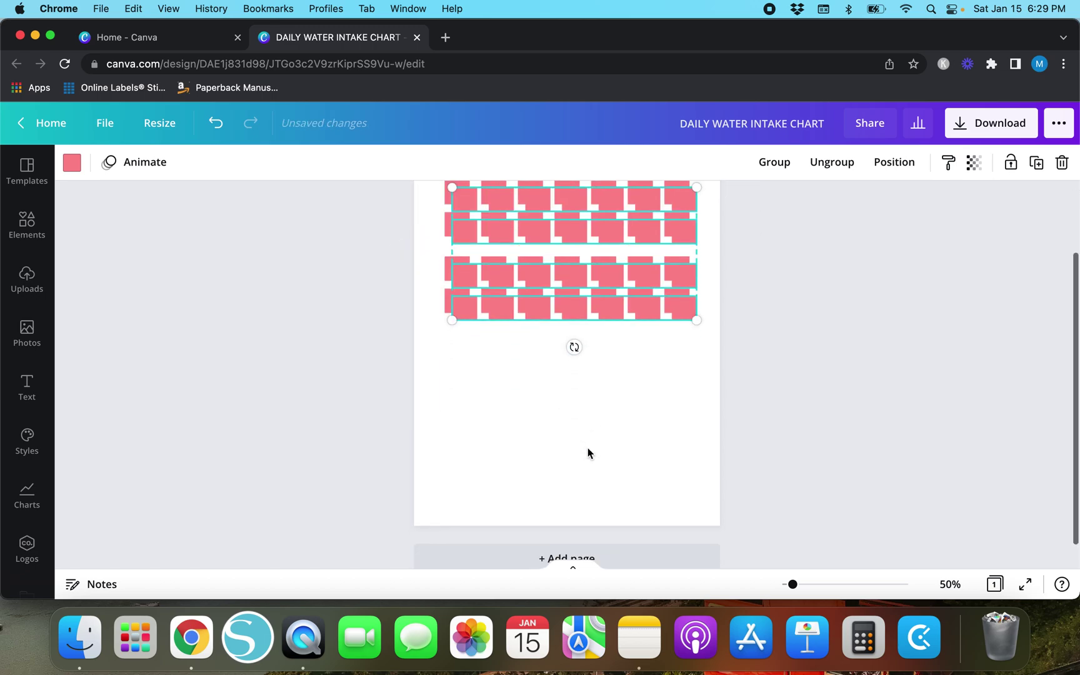
drag(610, 327, 606, 477)
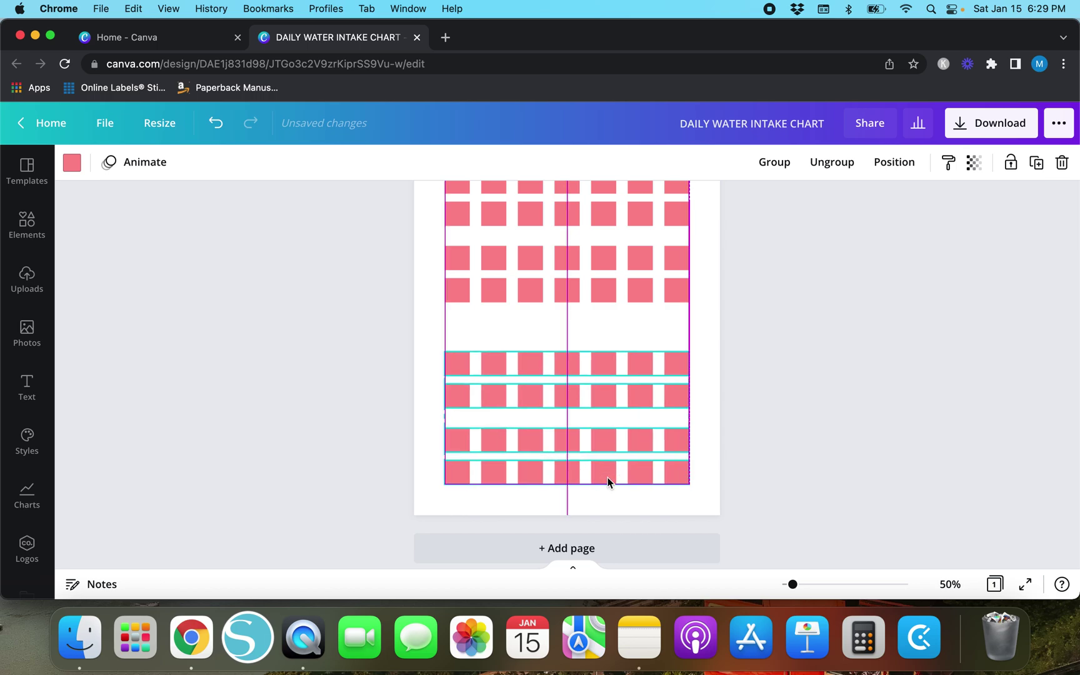
click(356, 365)
- Space all eight rows of squares evenly down the page with Tidy up
scroll(356, 364, up, 2)
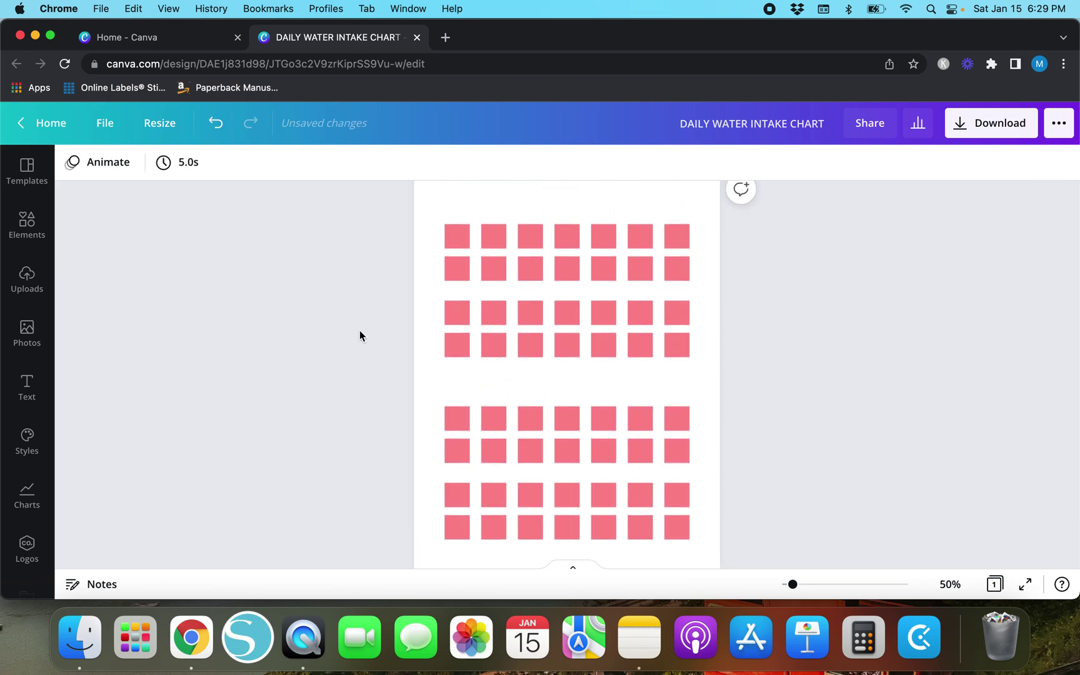
drag(370, 227, 549, 535)
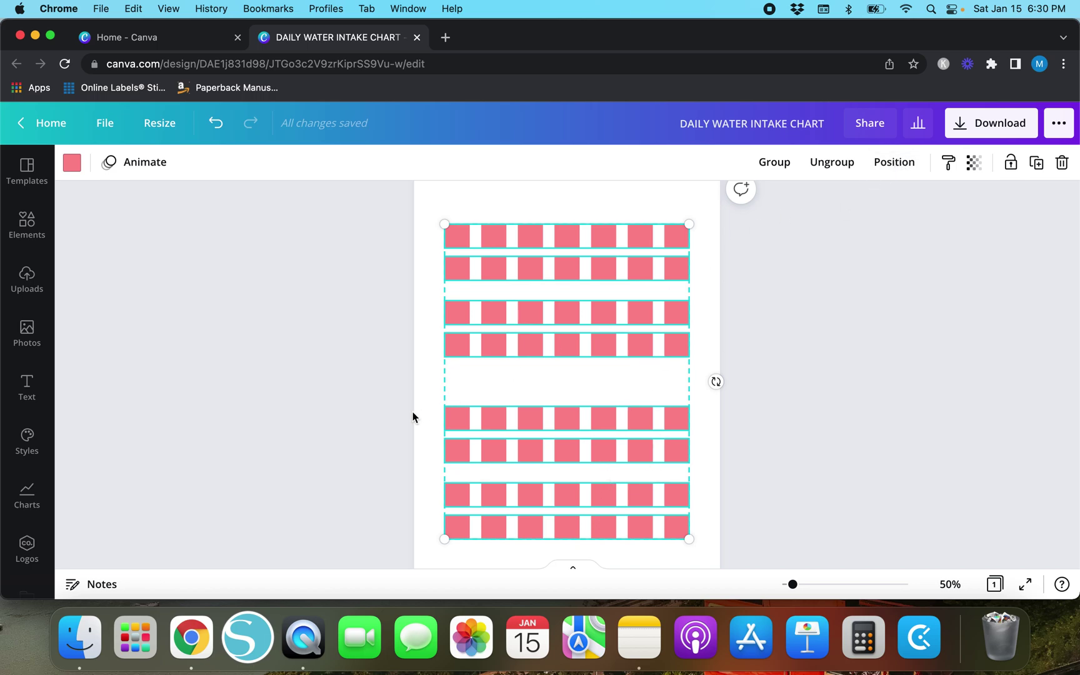
click(895, 162)
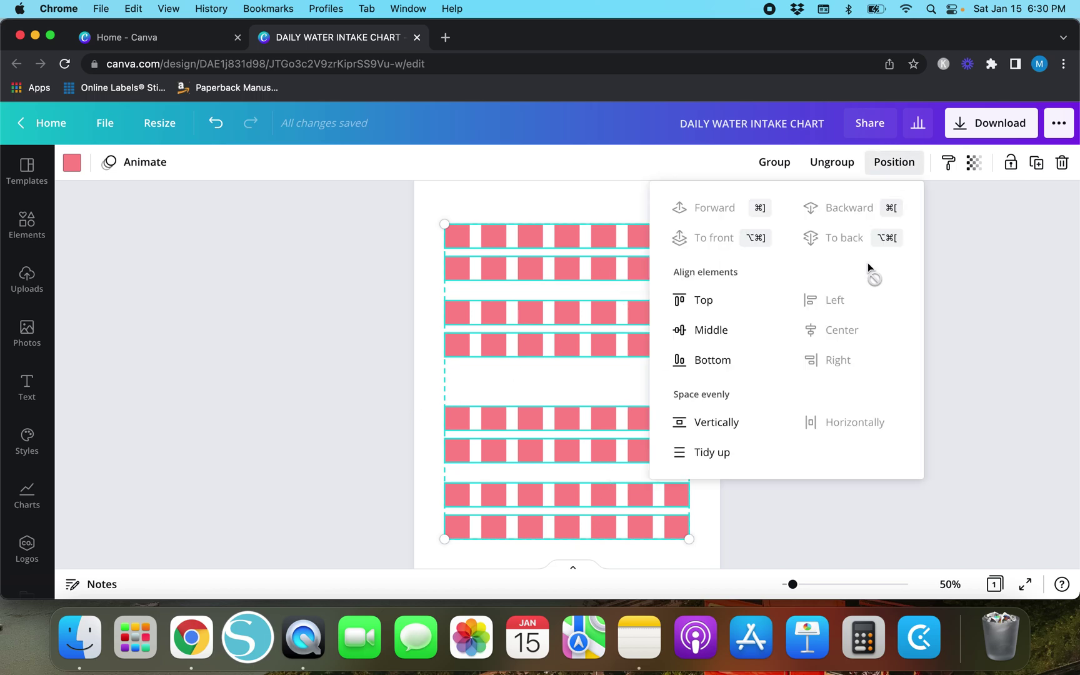
click(701, 451)
click(366, 400)
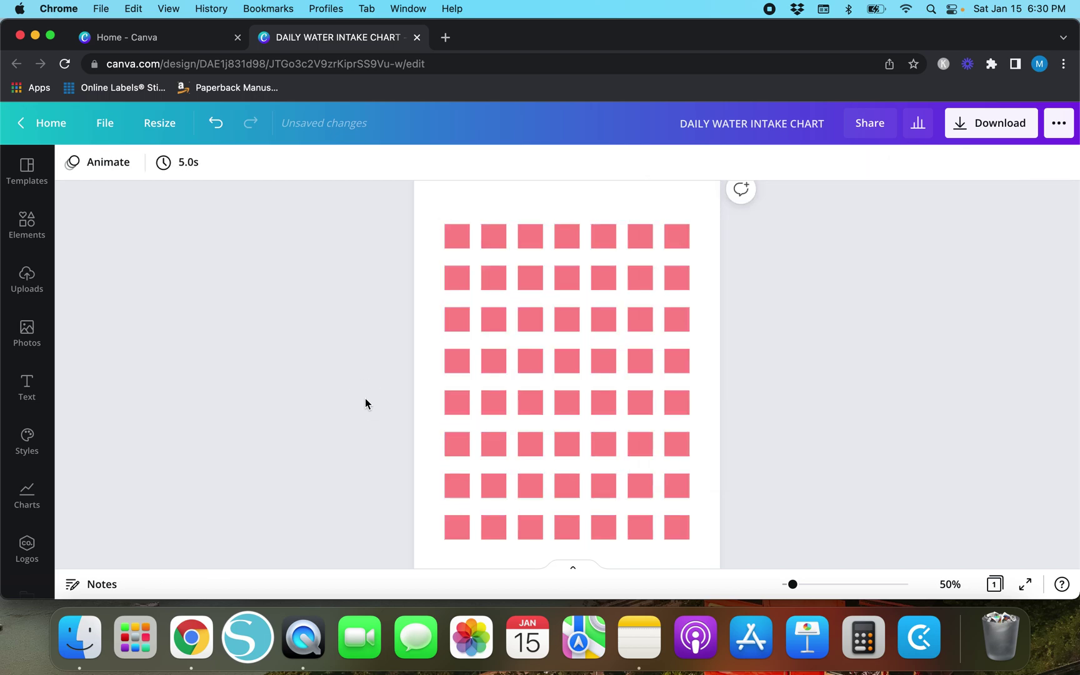
scroll(365, 403, down, 3)
scroll(366, 403, up, 3)
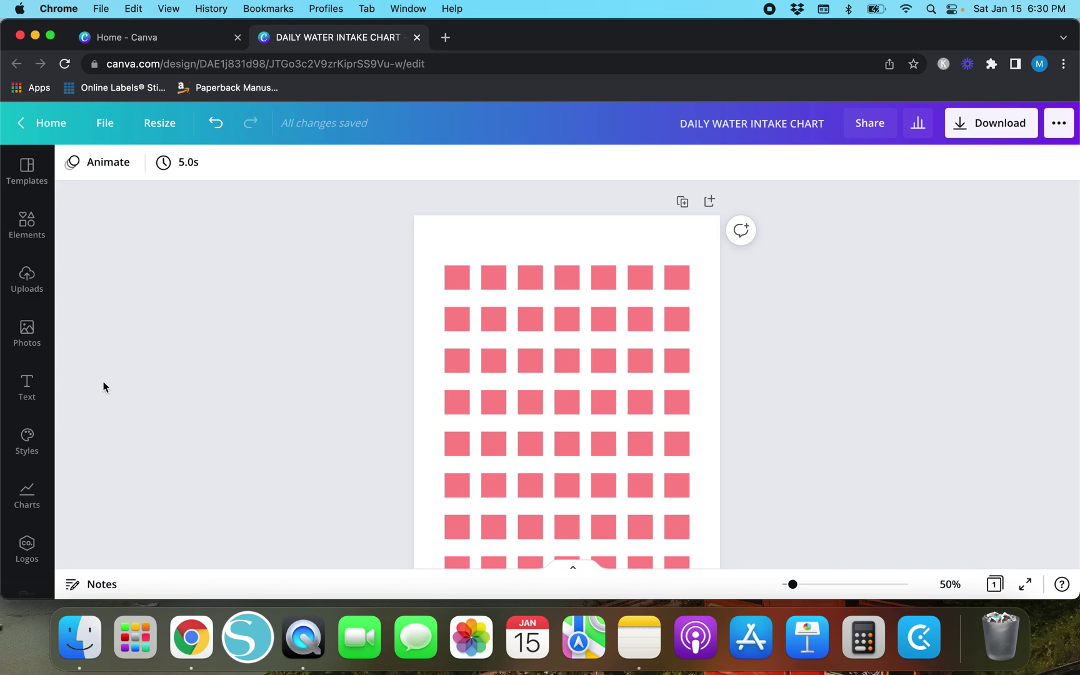
- Add a text box and center it at the head of the page above the first row of squares
key(t)
drag(545, 389, 432, 320)
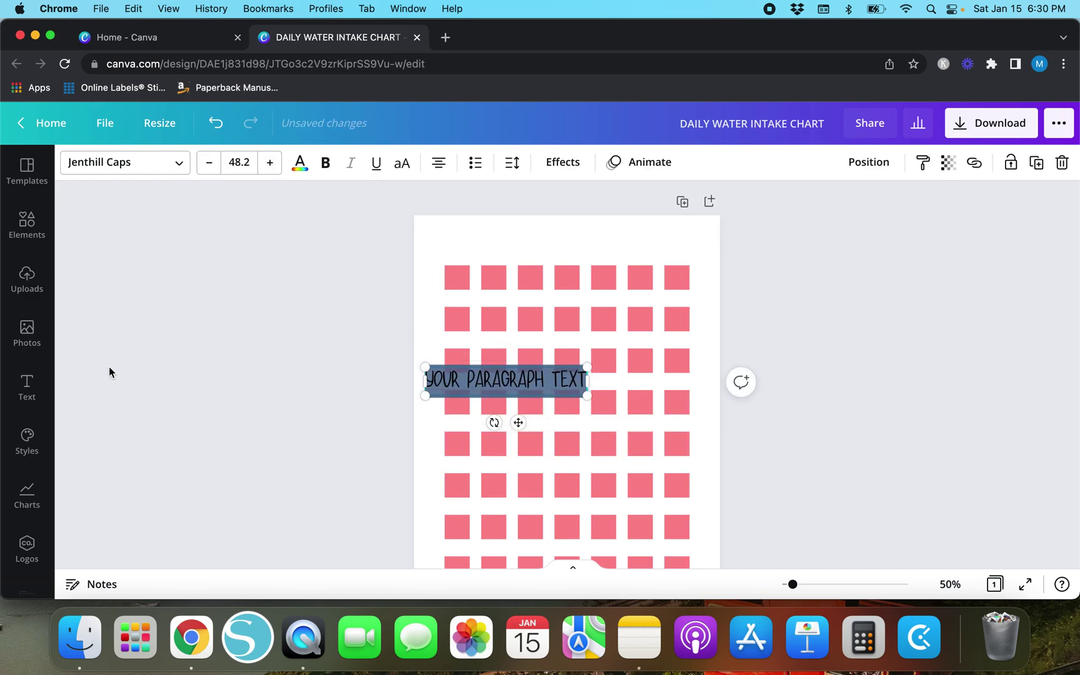
click(35, 389)
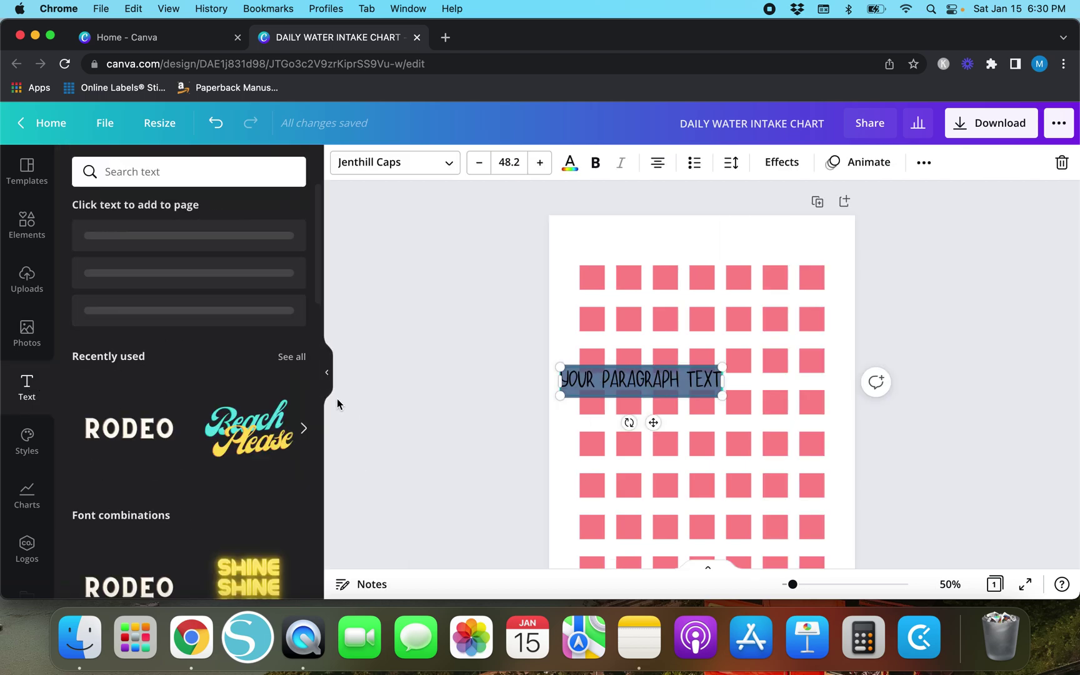
click(328, 374)
drag(518, 422, 579, 288)
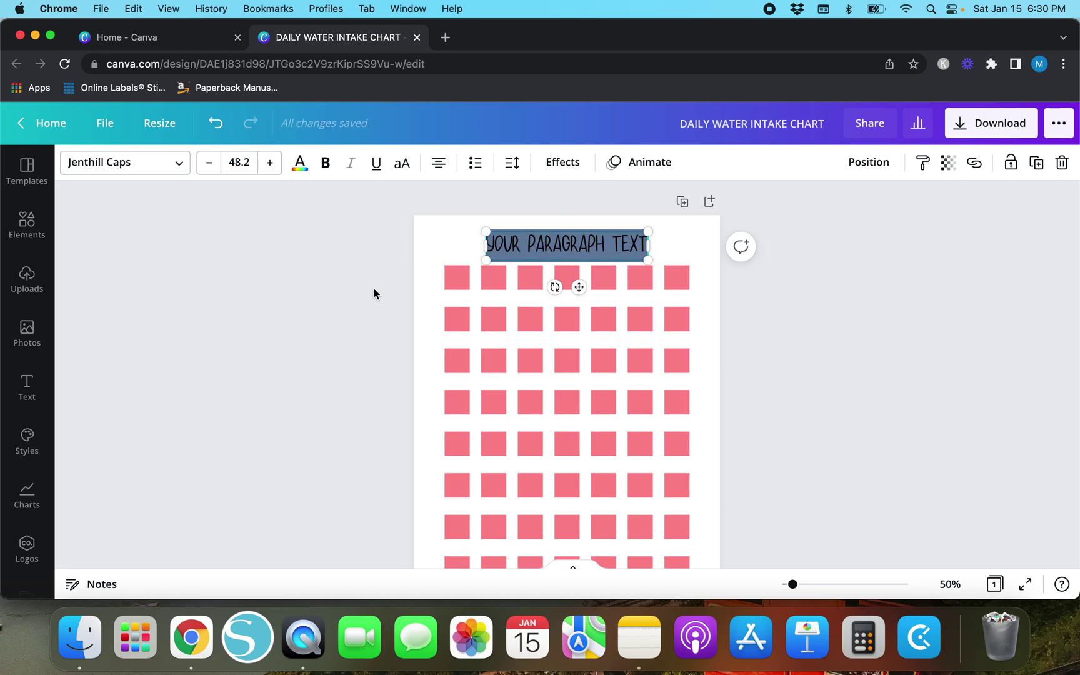
- Replace the placeholder text with the title "MONTHLY SAVINGS CHALLENGE"
triple_click(562, 243)
text(MONTHLY)
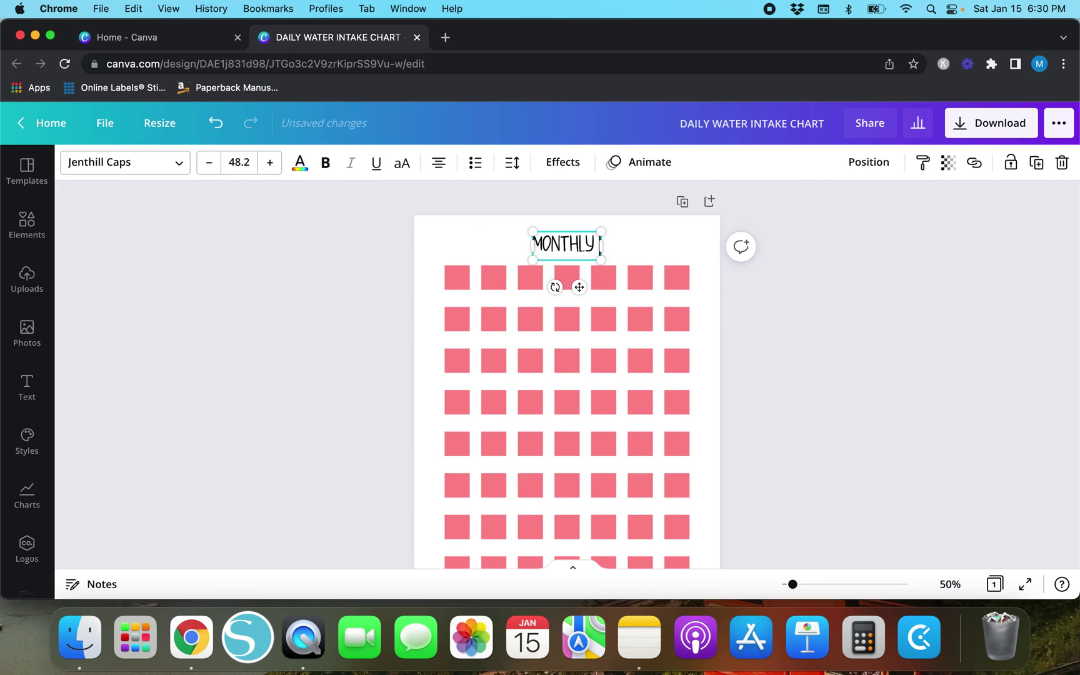
text( SAVINGS CHALLENGE)
click(437, 298)
- Examine the full page from the title down to the last row of squares to check the chart layout
scroll(638, 284, down, 4)
scroll(645, 318, up, 4)
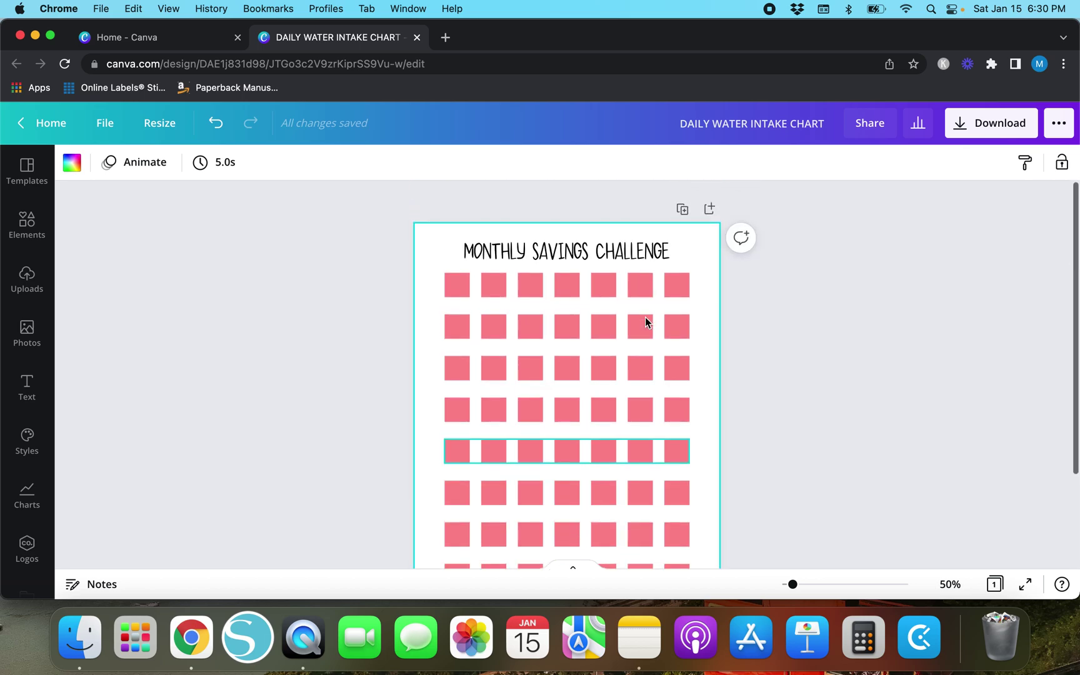
scroll(555, 323, down, 3)
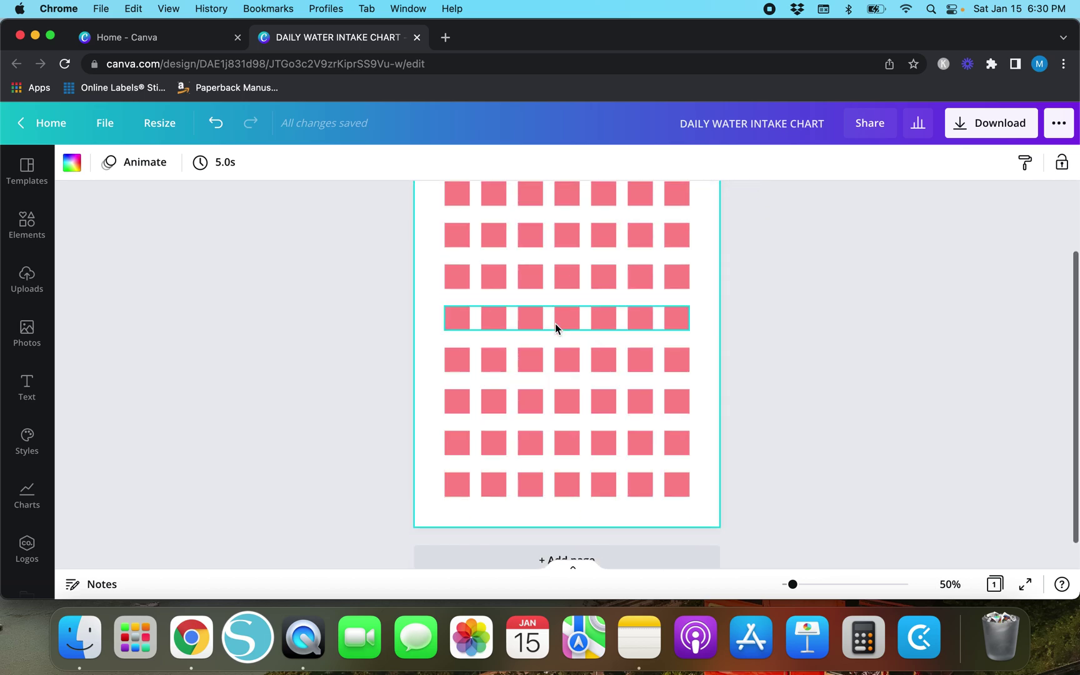
scroll(555, 323, up, 3)
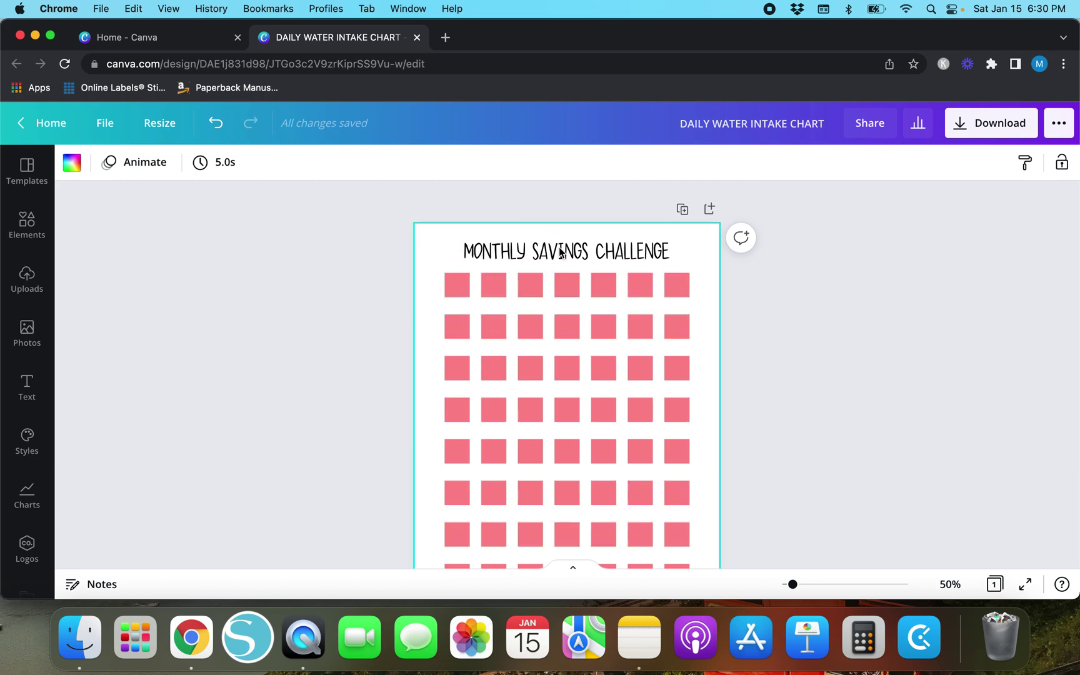
scroll(375, 270, down, 3)
scroll(376, 270, up, 3)
scroll(431, 282, down, 3)
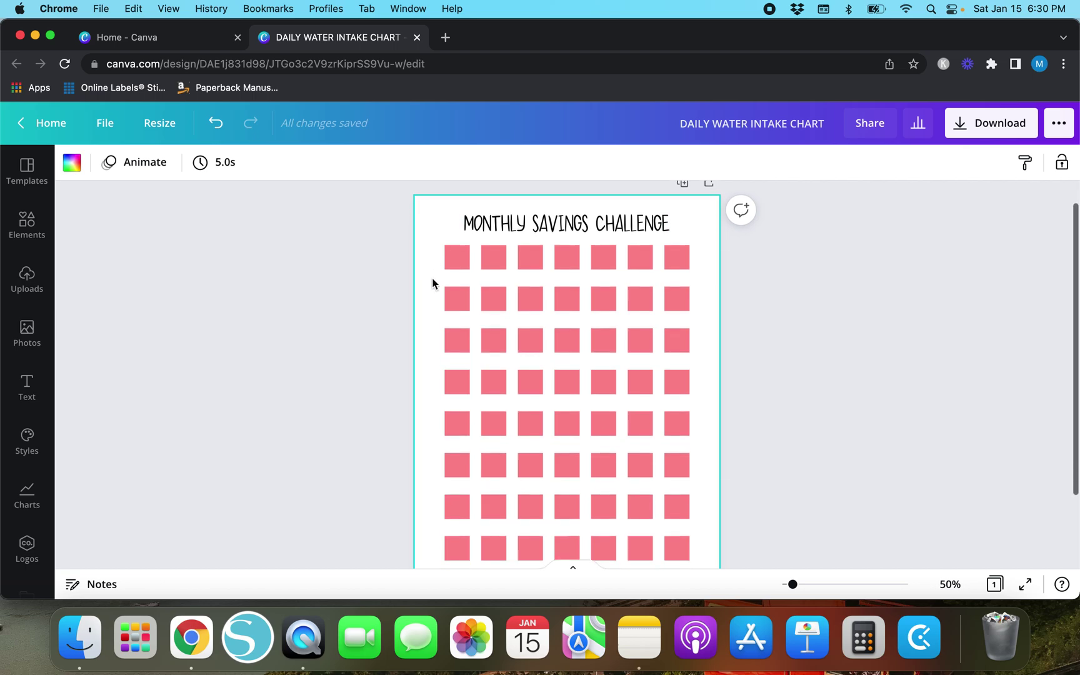
scroll(431, 283, up, 3)
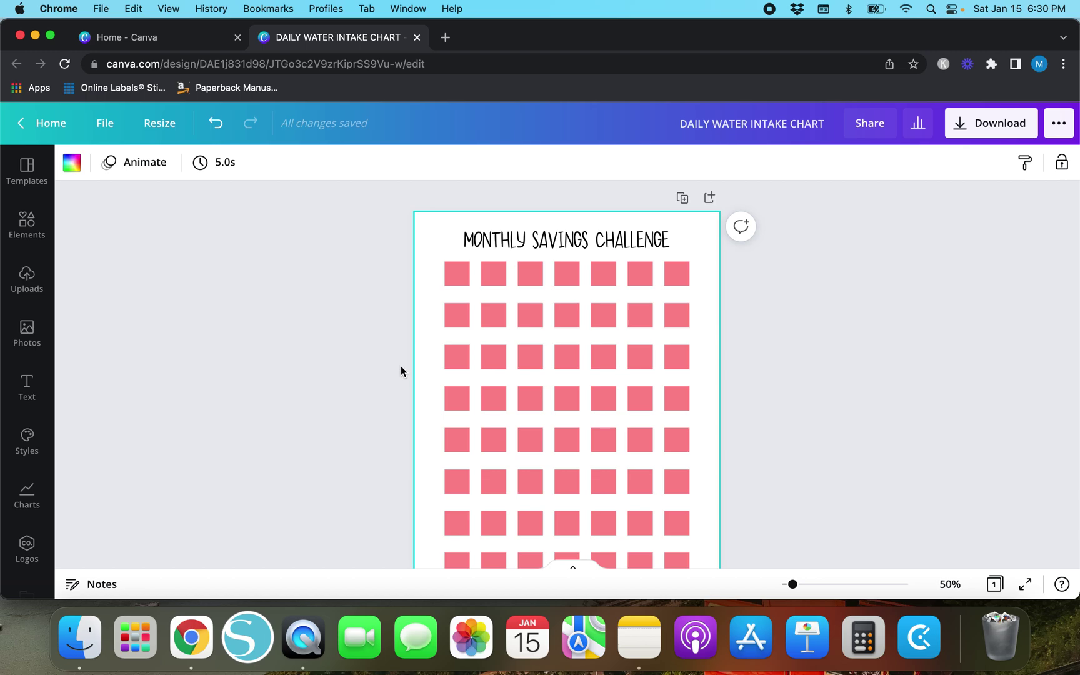
scroll(504, 418, down, 1)
scroll(503, 414, down, 5)
scroll(503, 414, up, 6)
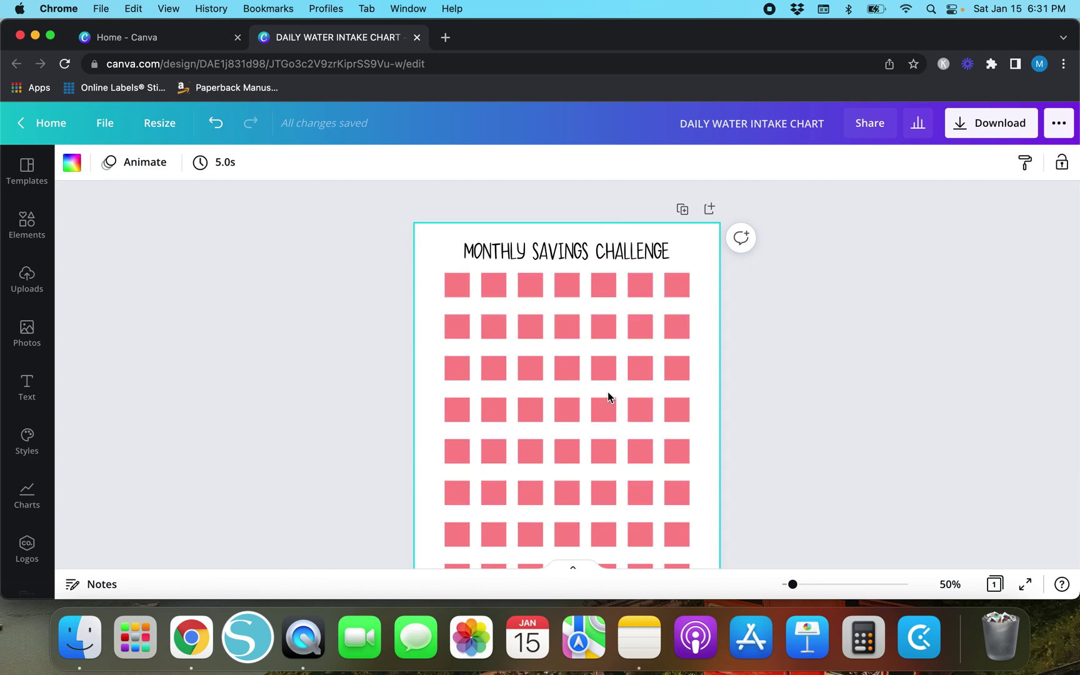
scroll(311, 390, down, 2)
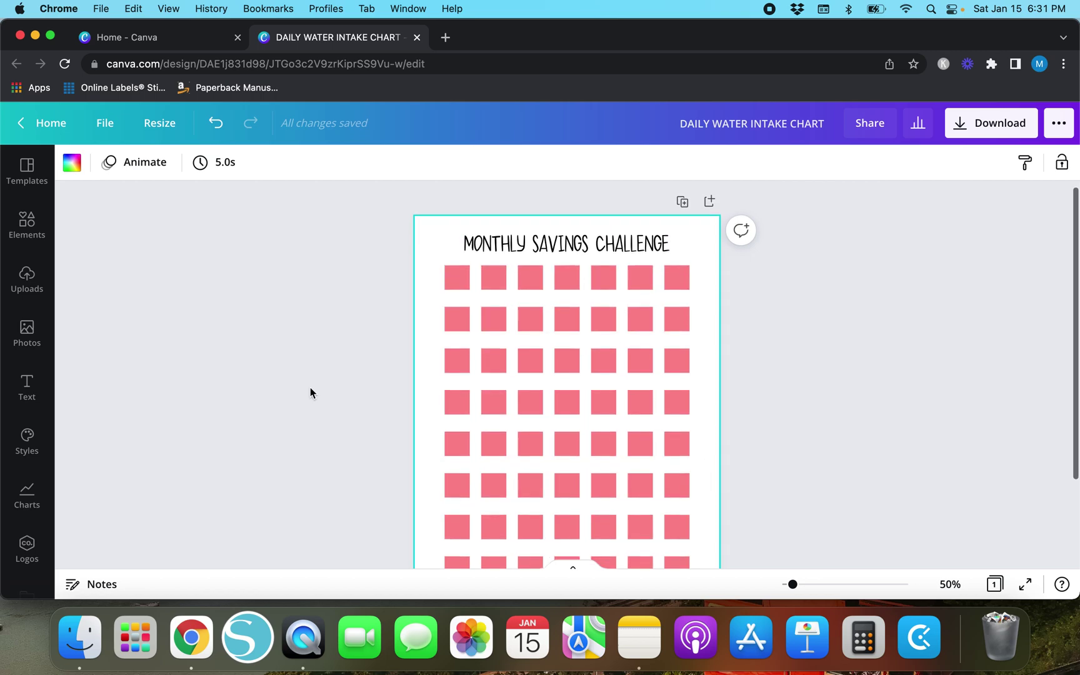